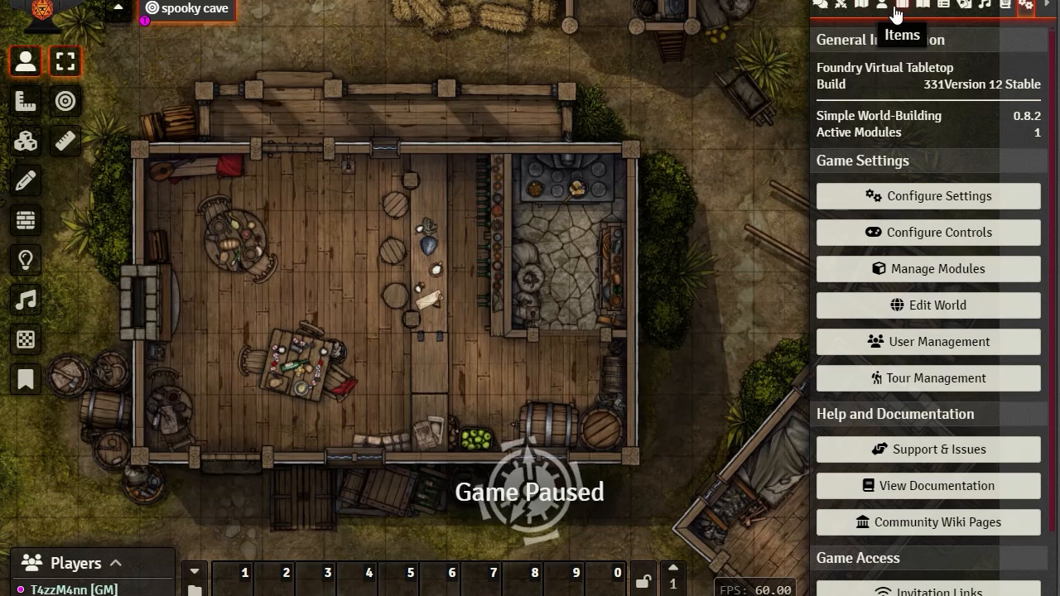
- Delete the Tester actor from the world and confirm the deletion
click(882, 10)
right_click(828, 101)
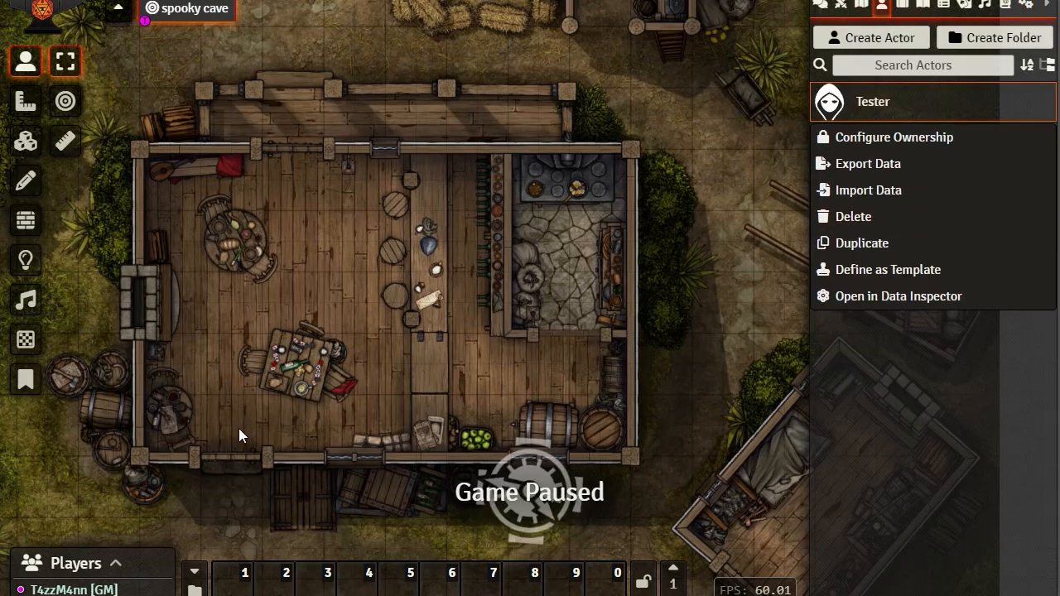
click(863, 215)
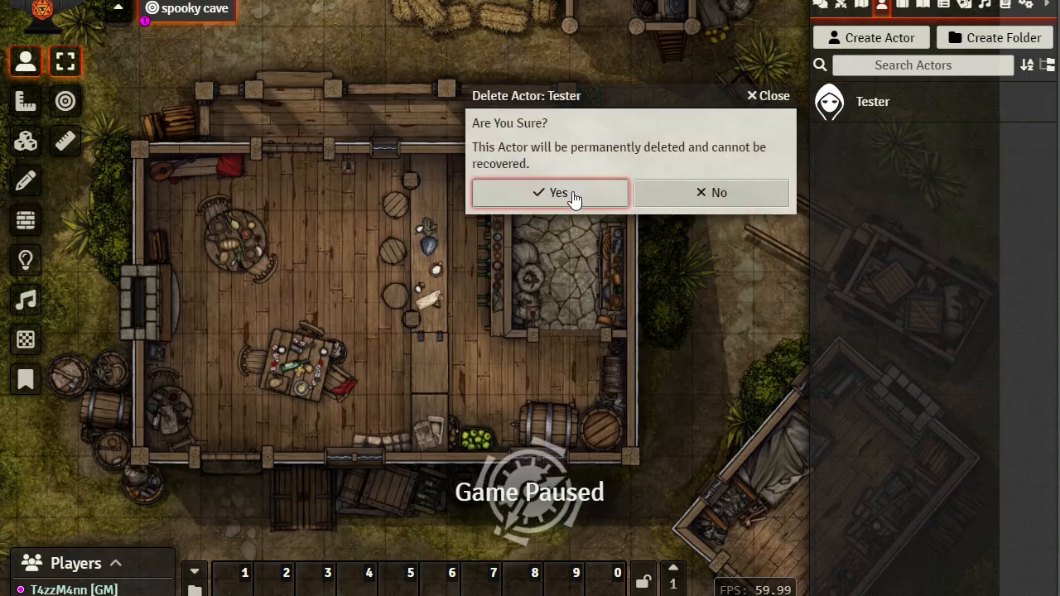
click(575, 195)
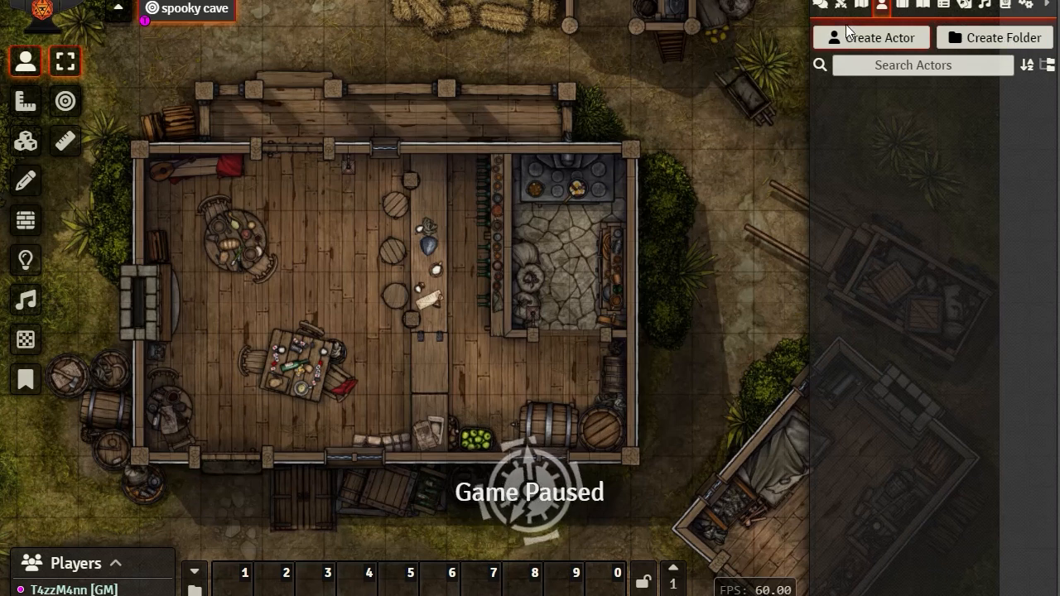
click(861, 5)
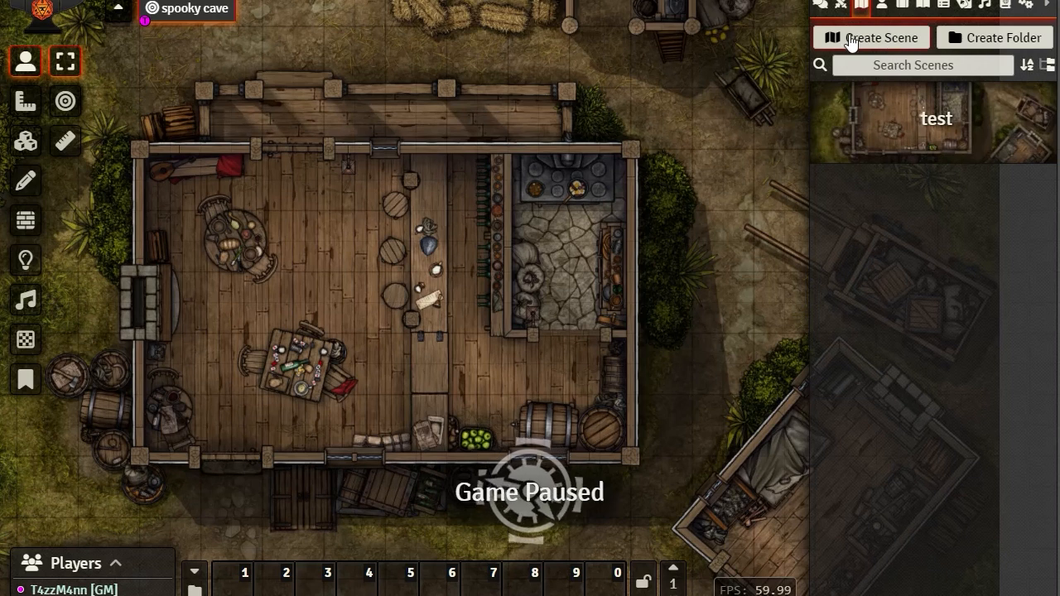
click(882, 5)
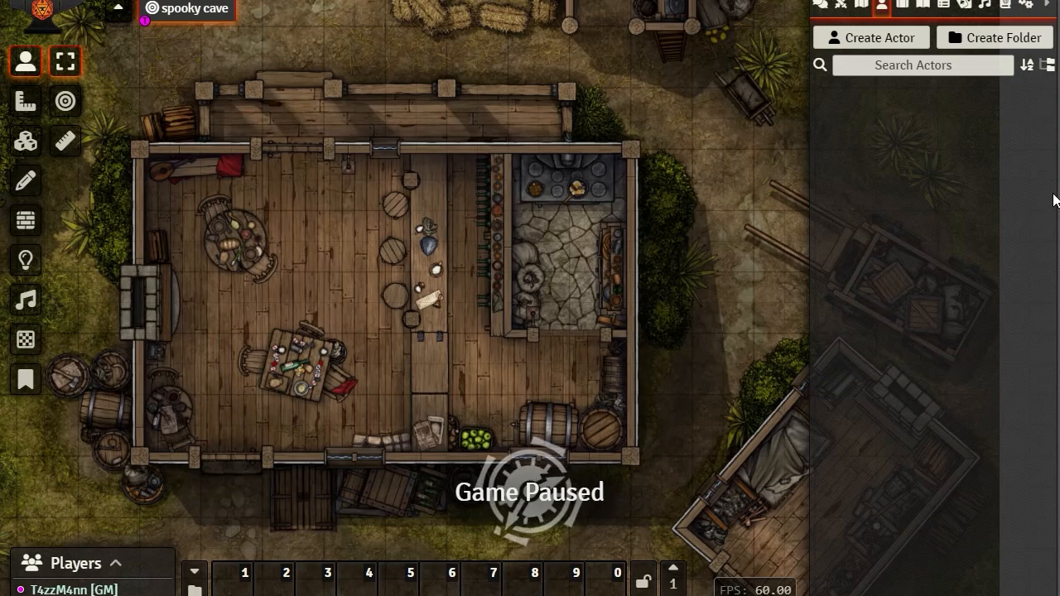
- Start a new actor folder and name it Templates
click(958, 41)
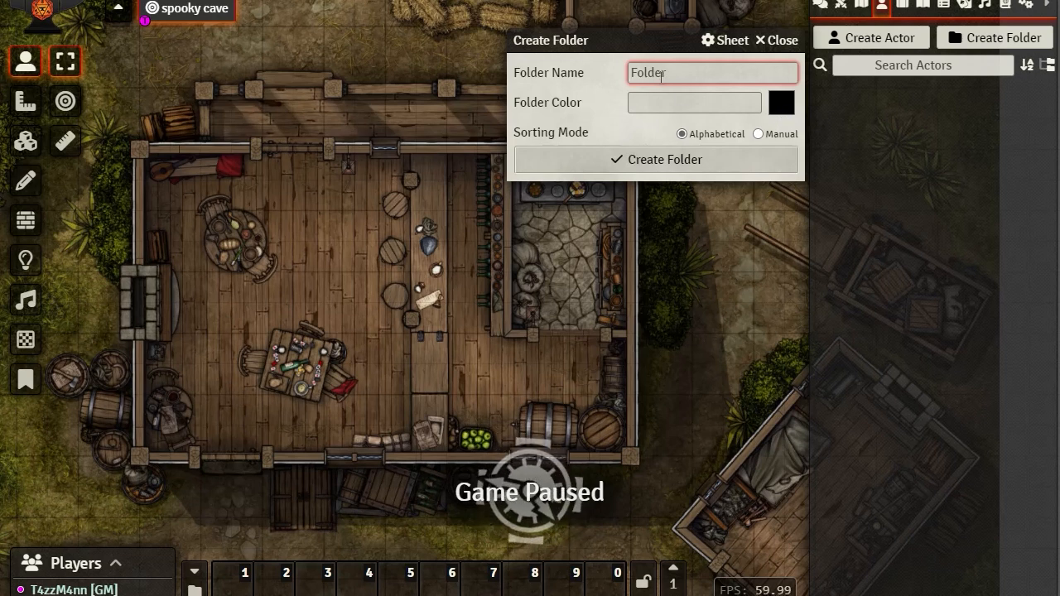
text(PCs)
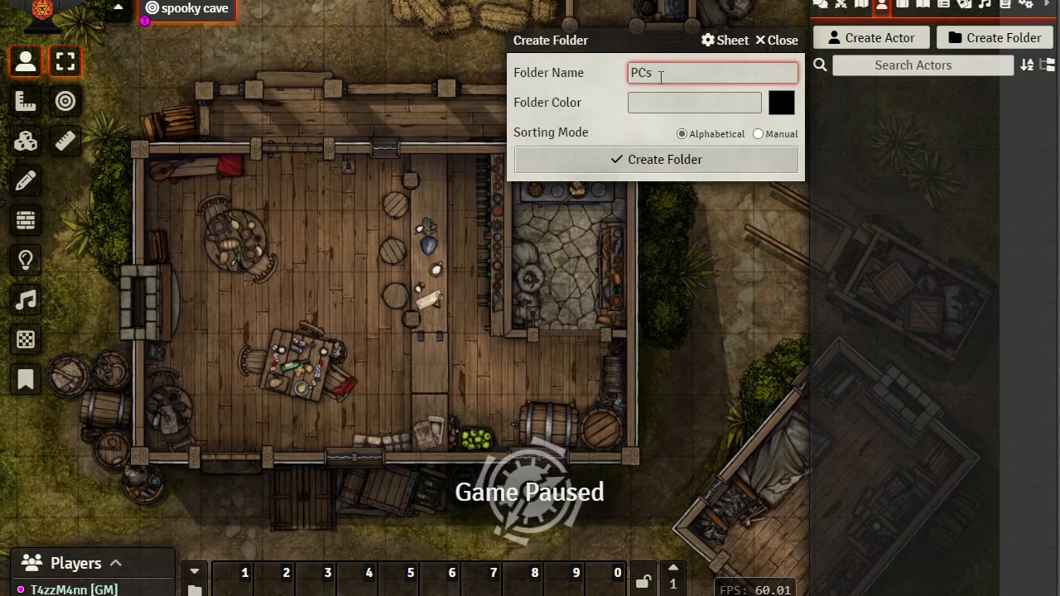
key(BackSpace)
key(BackSpace)
key(BackSpace)
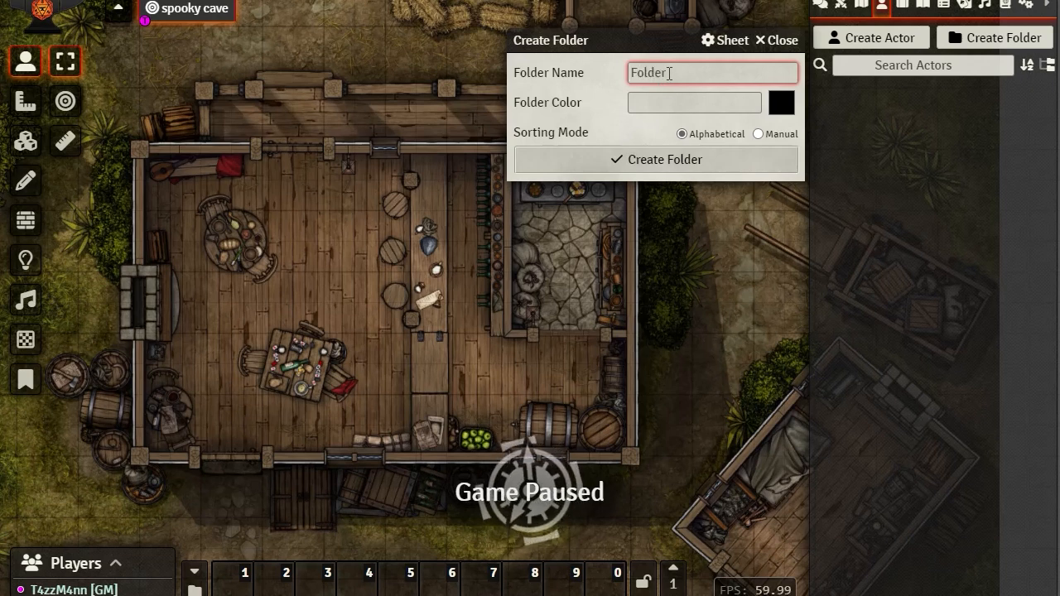
text(Tempora)
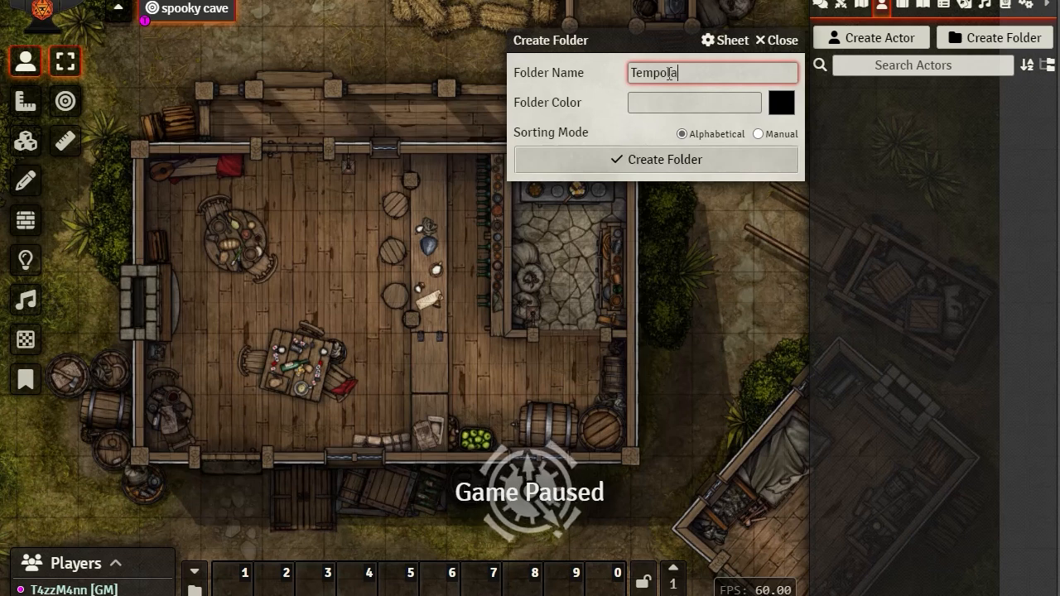
text(tes)
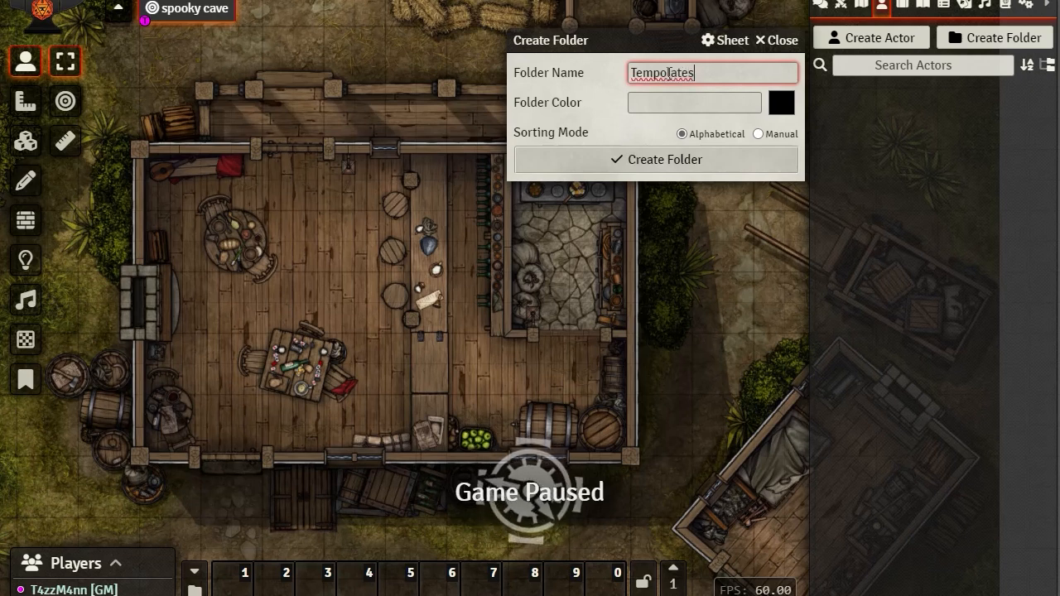
key(Left)
key(Left)
key(Left)
key(Left)
key(Left)
key(Left)
key(Delete)
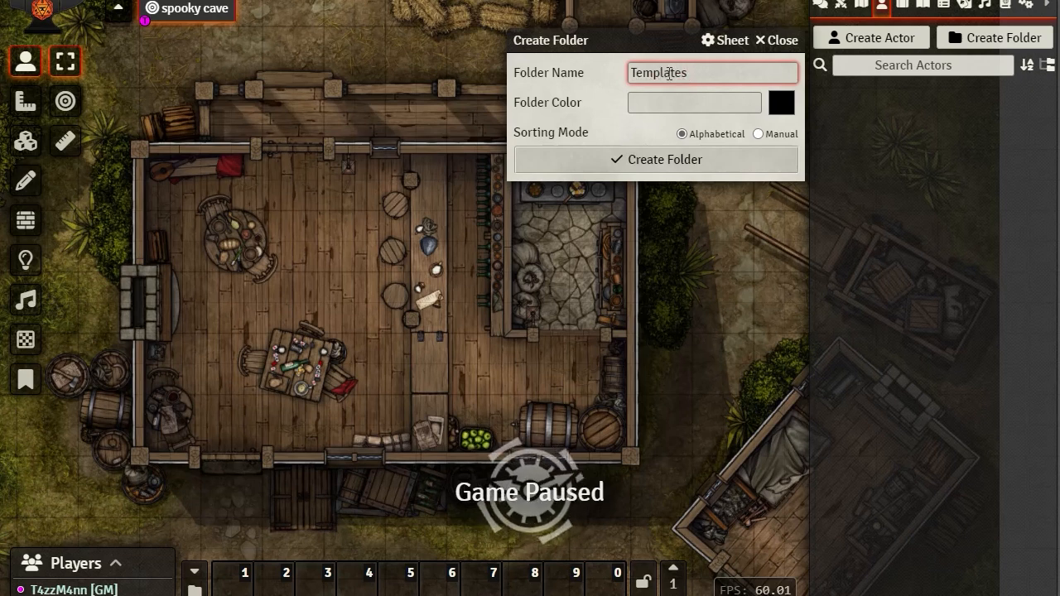
- Set the folder color to dark purple #2d0080 and create the Templates folder with alphabetical sorting
click(781, 109)
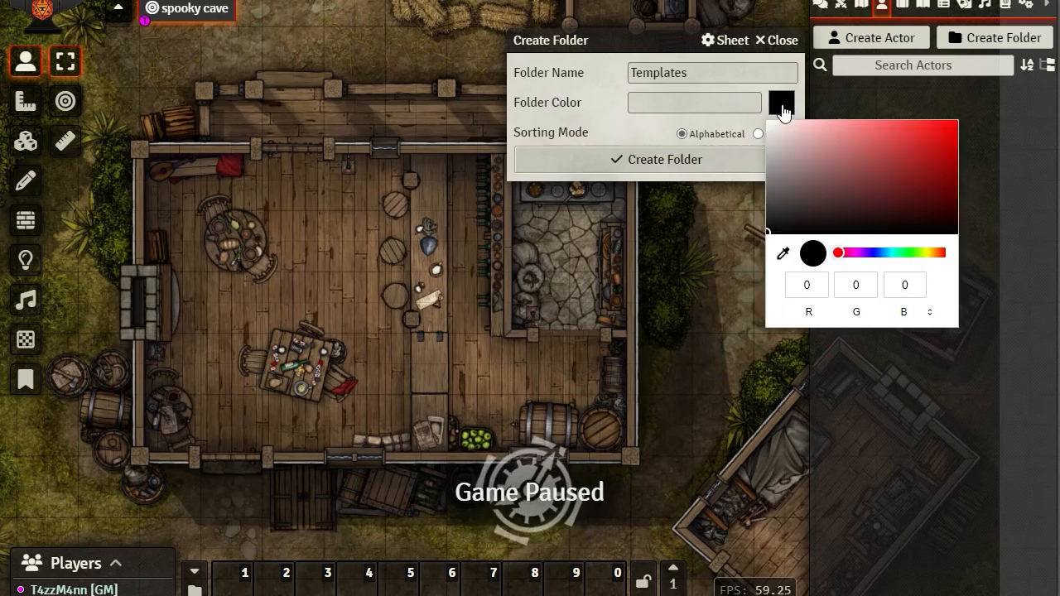
click(866, 253)
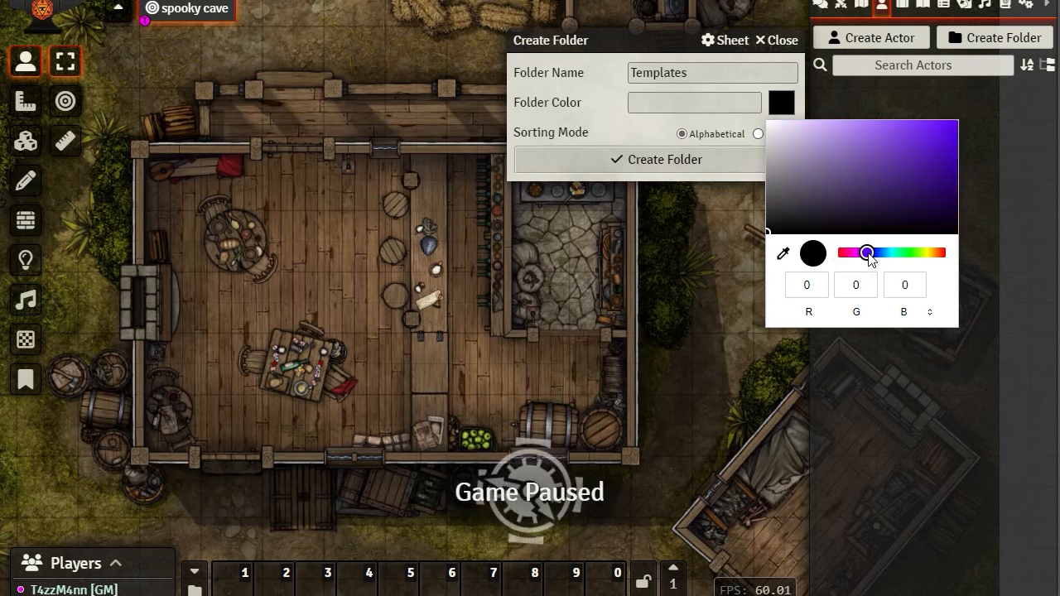
click(933, 184)
drag(933, 183, 960, 177)
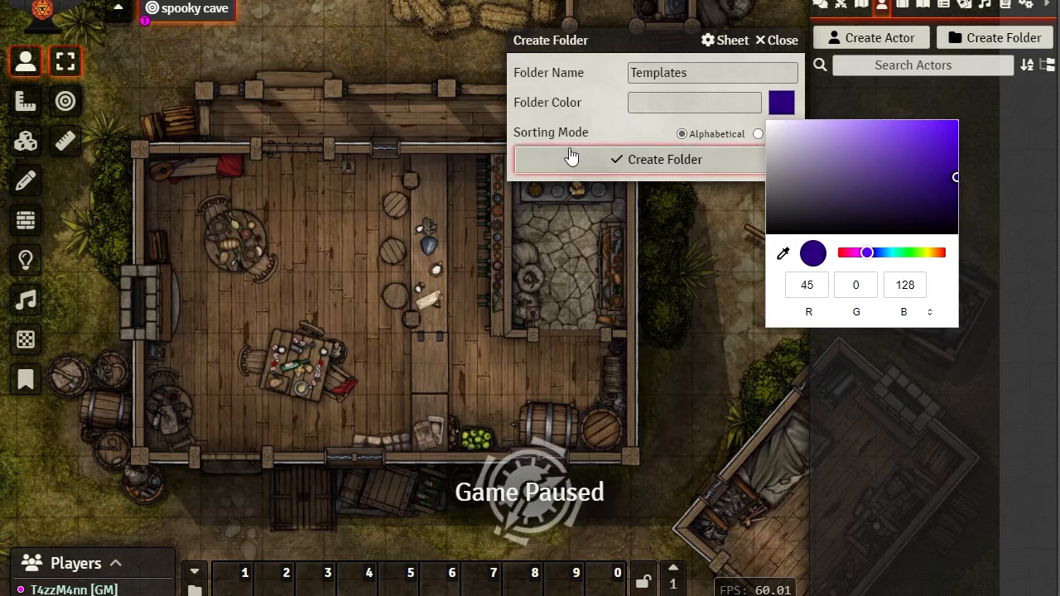
click(600, 124)
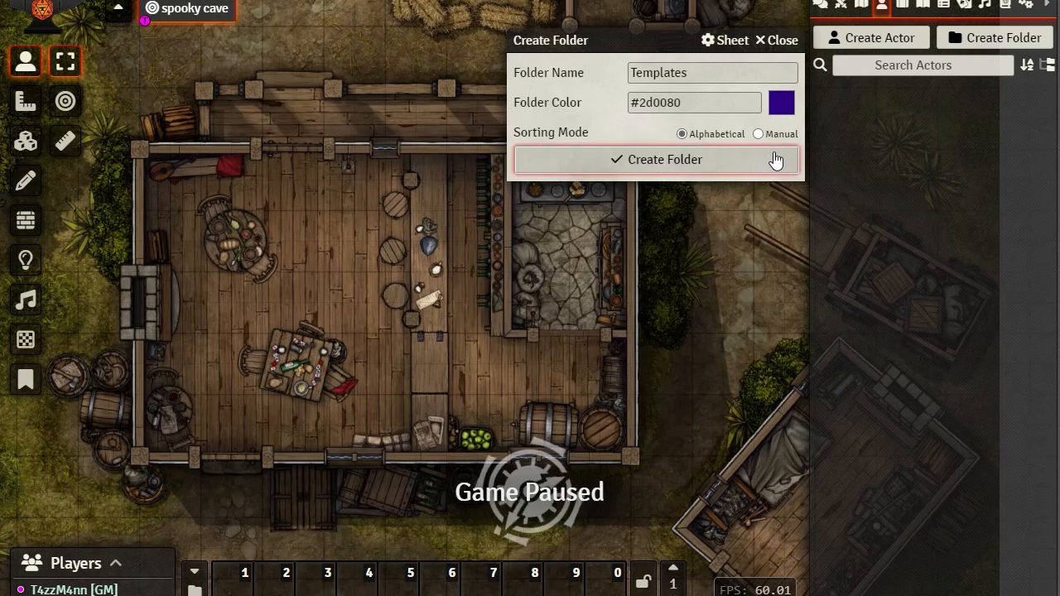
click(671, 165)
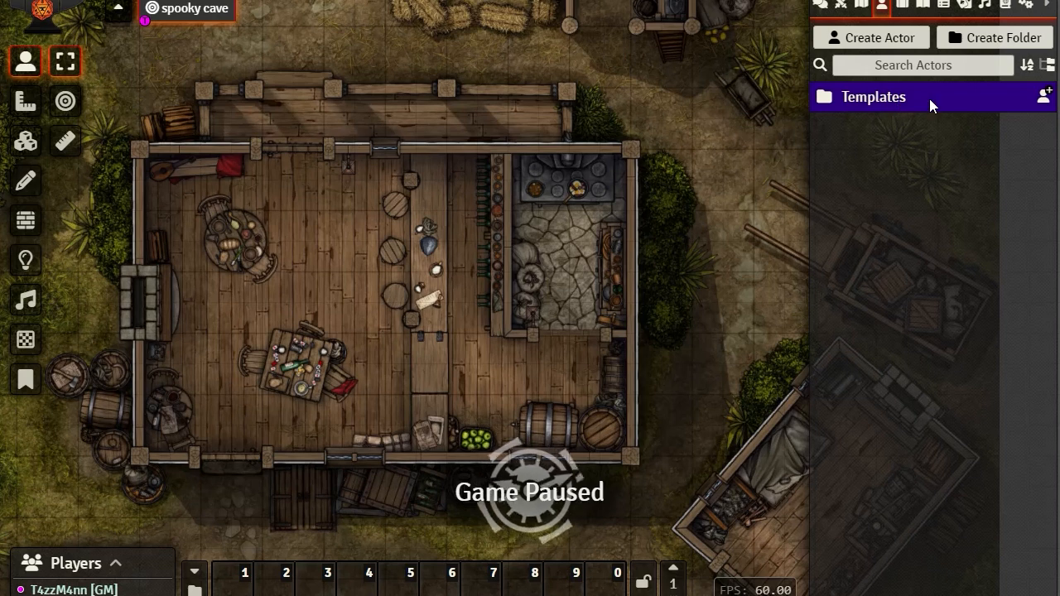
click(859, 100)
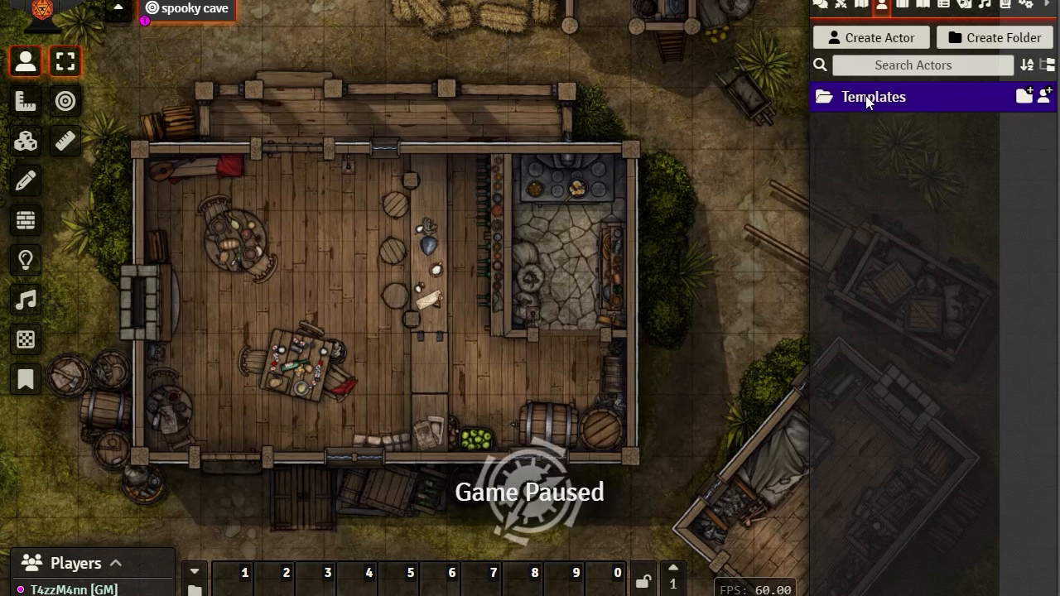
click(867, 96)
click(870, 98)
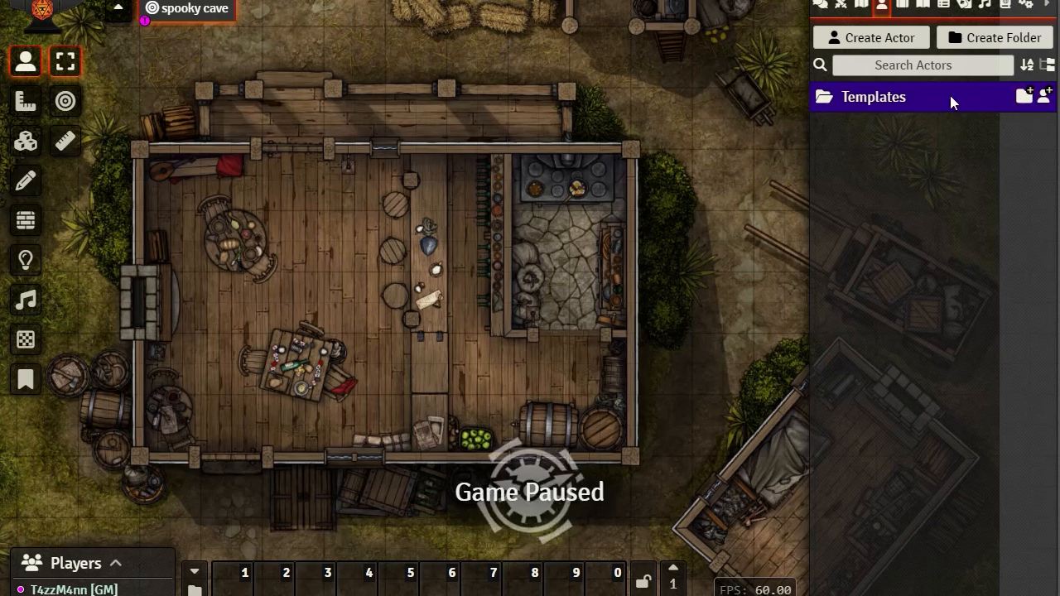
click(857, 103)
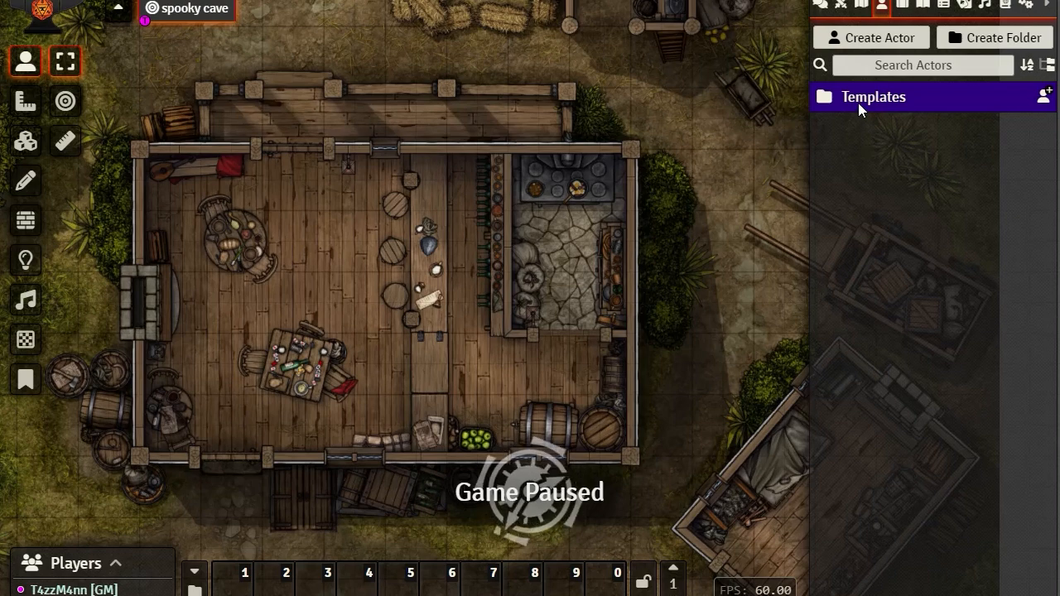
click(870, 99)
click(985, 104)
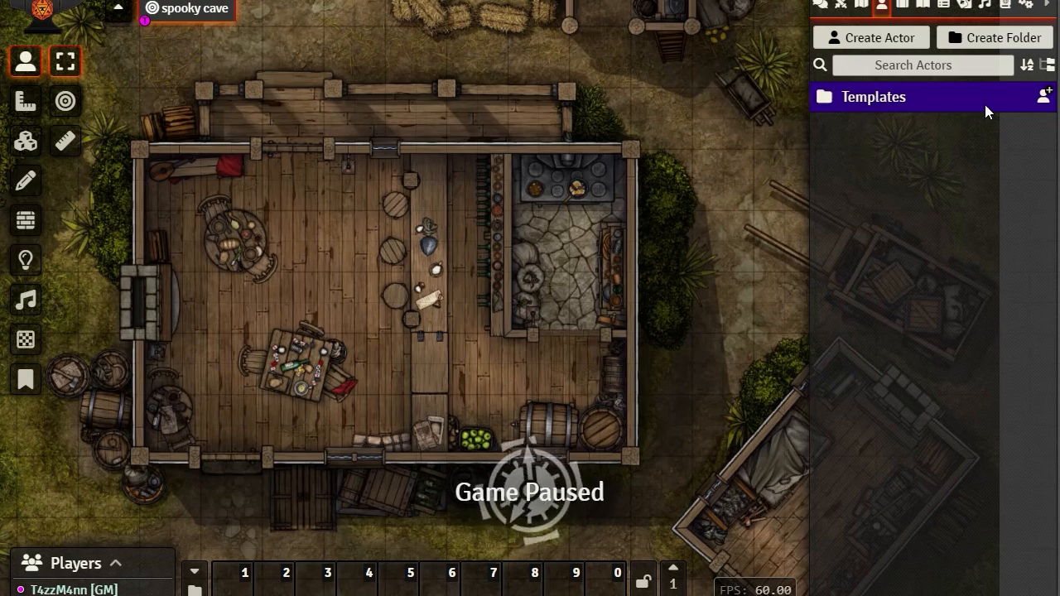
- Examine the template types offered for a new actor, and close the creation dialog without making one
click(868, 41)
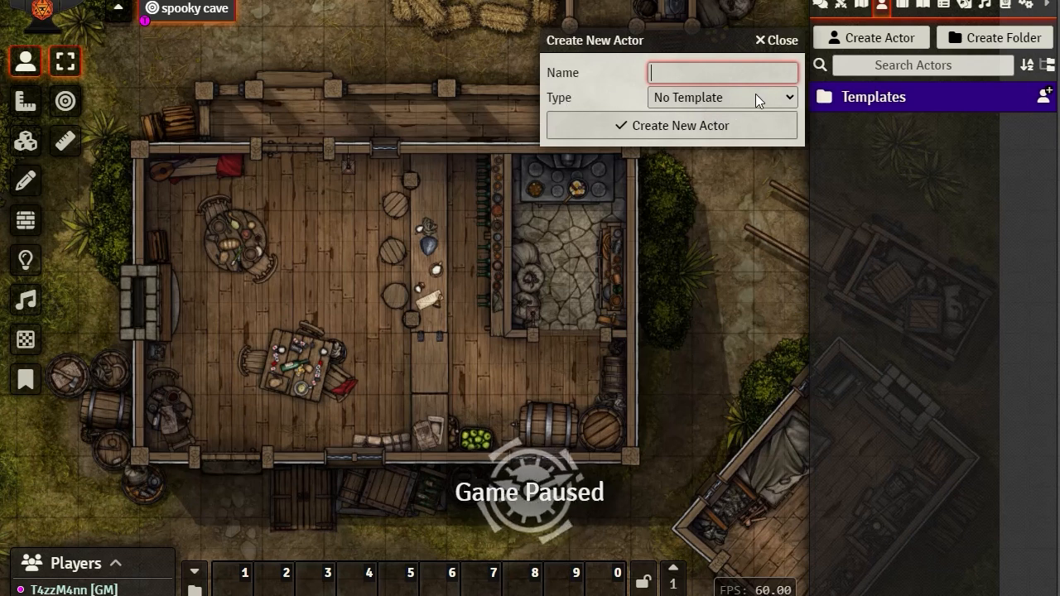
click(703, 101)
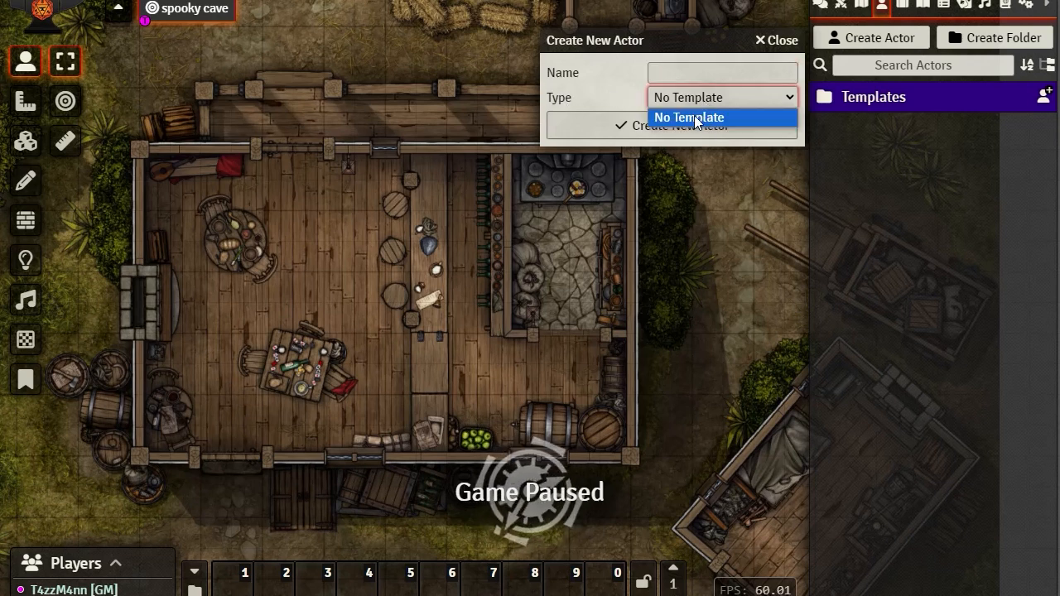
click(609, 97)
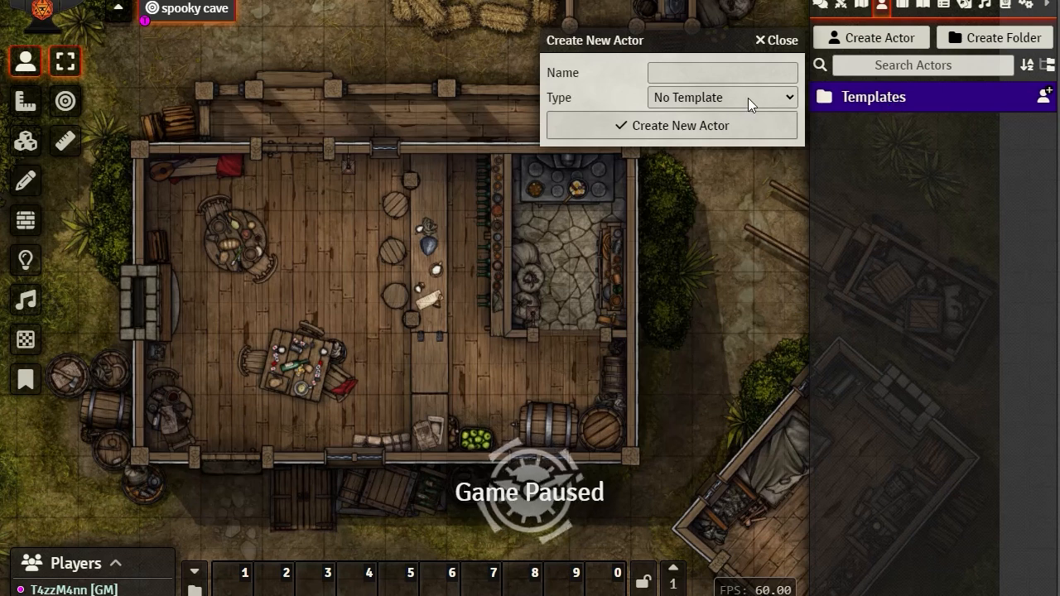
click(691, 98)
click(691, 98)
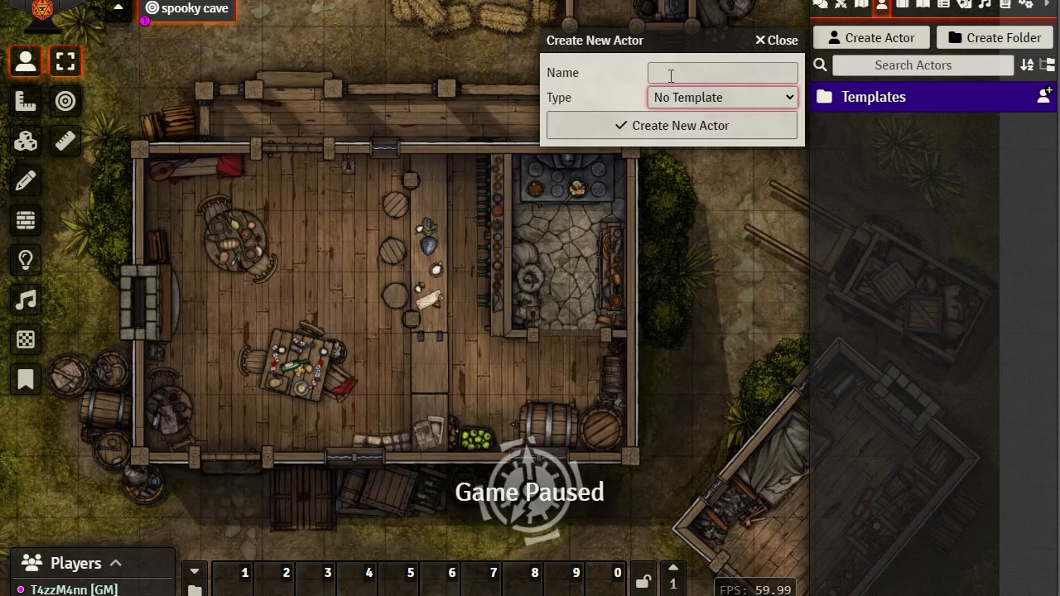
click(679, 73)
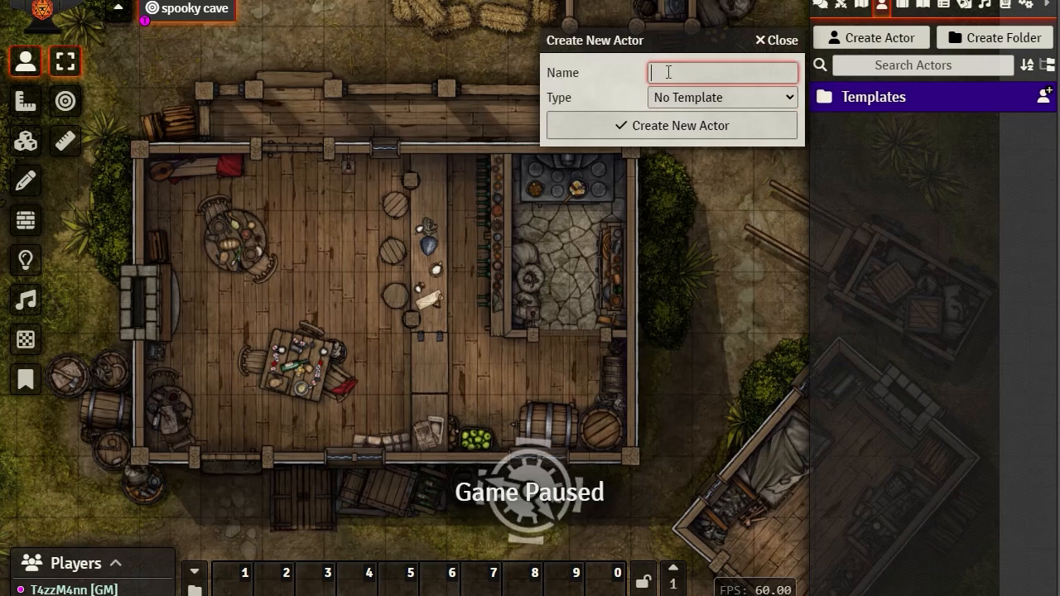
click(677, 99)
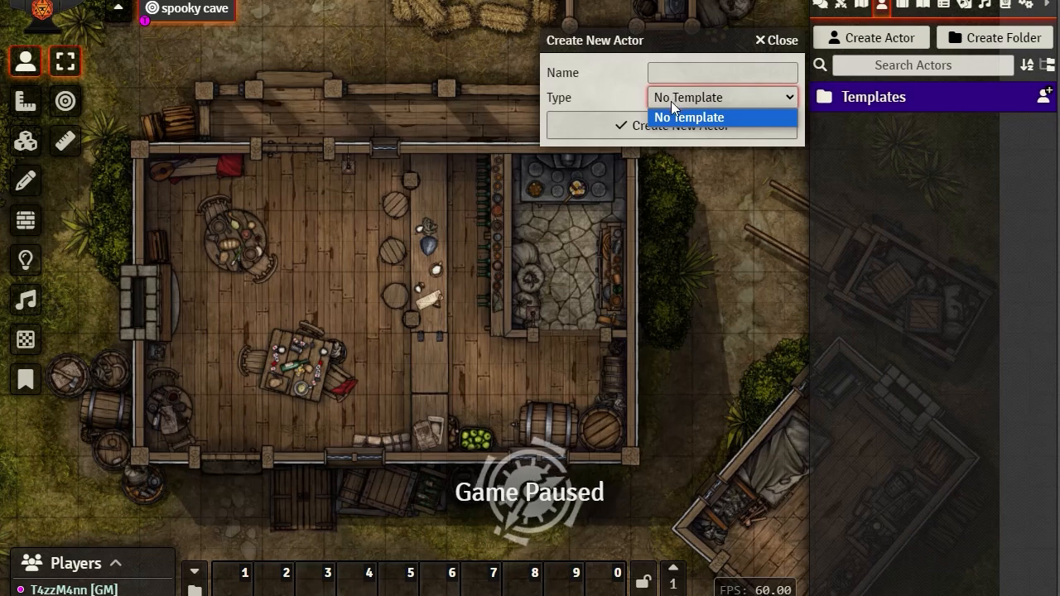
click(785, 48)
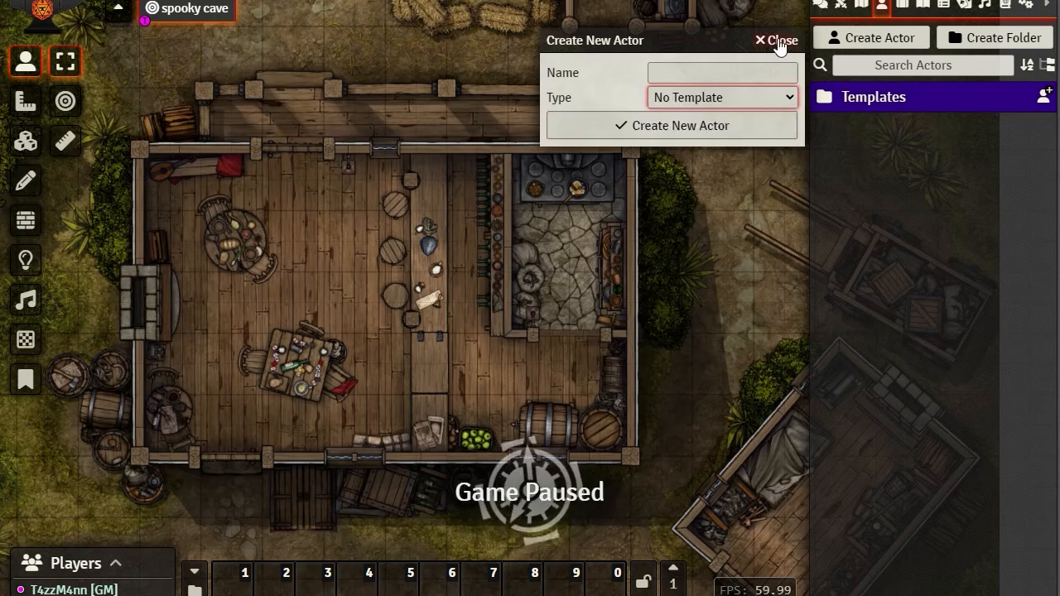
click(779, 41)
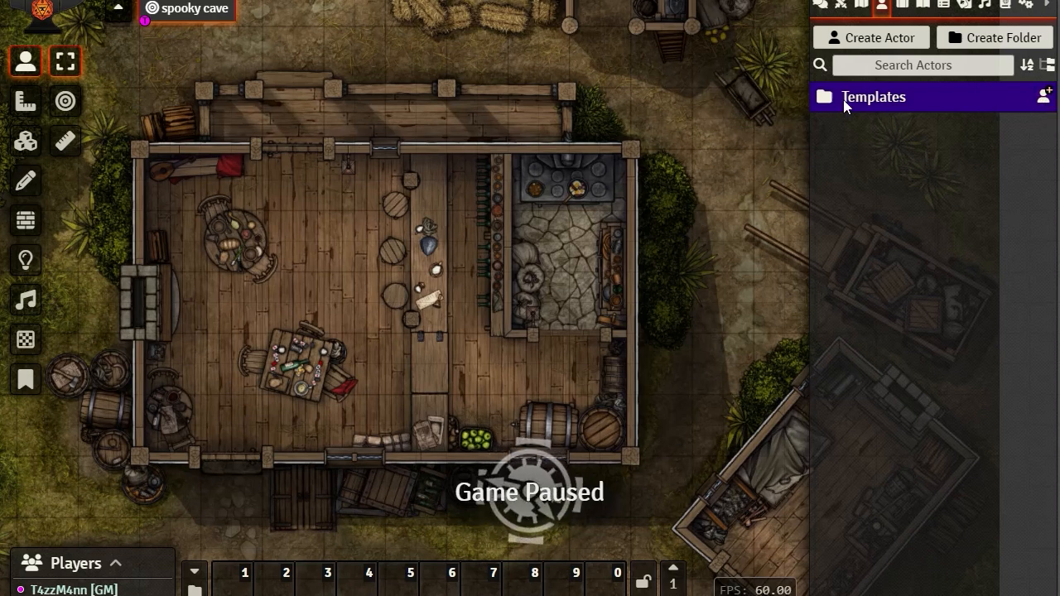
- Create an actor named _template with type No Template inside the Templates folder, and expand the folder
click(1044, 101)
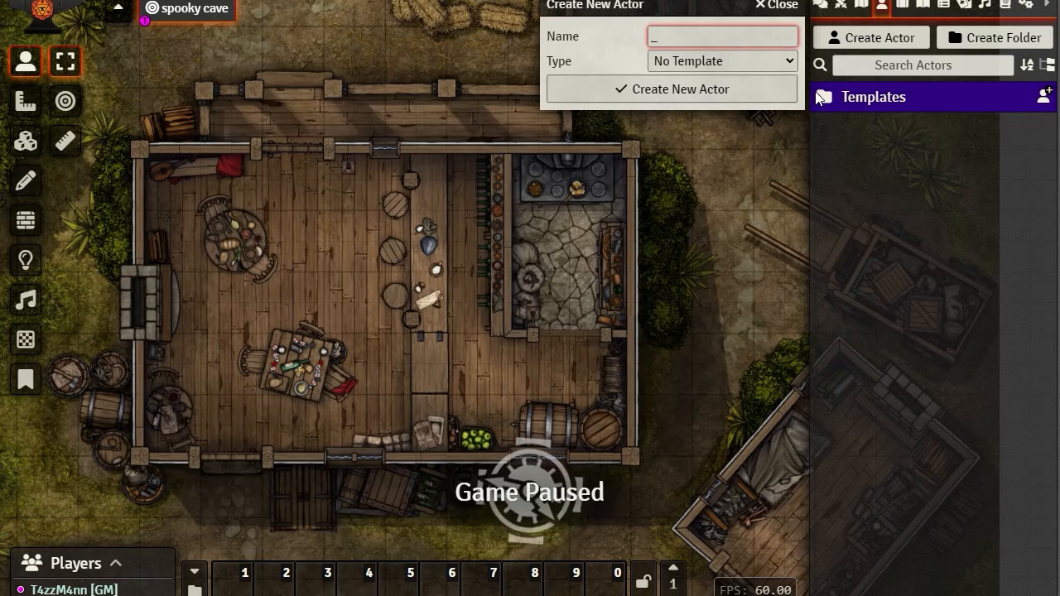
text(template)
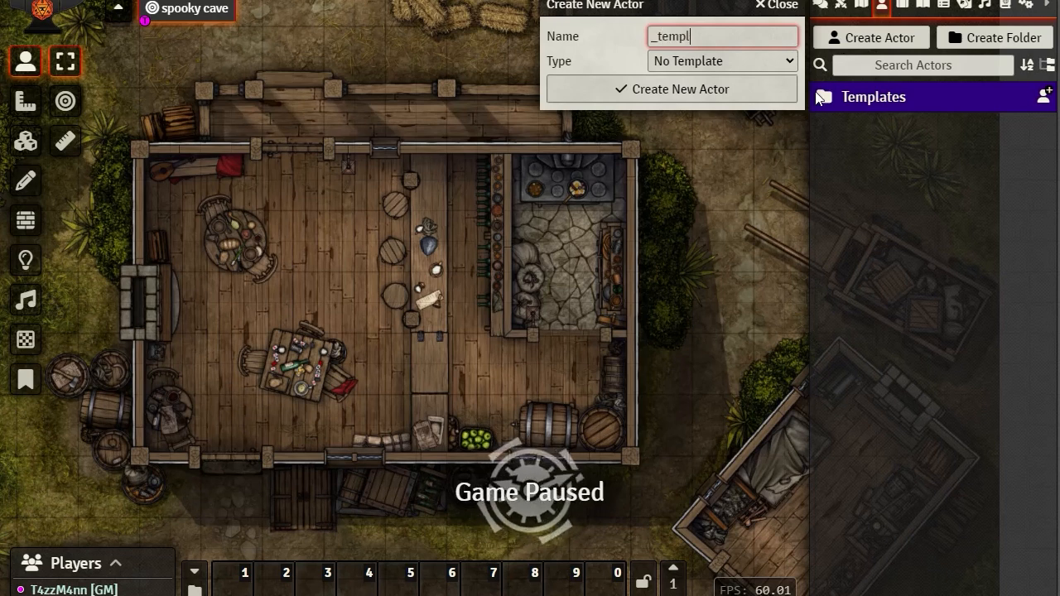
click(678, 91)
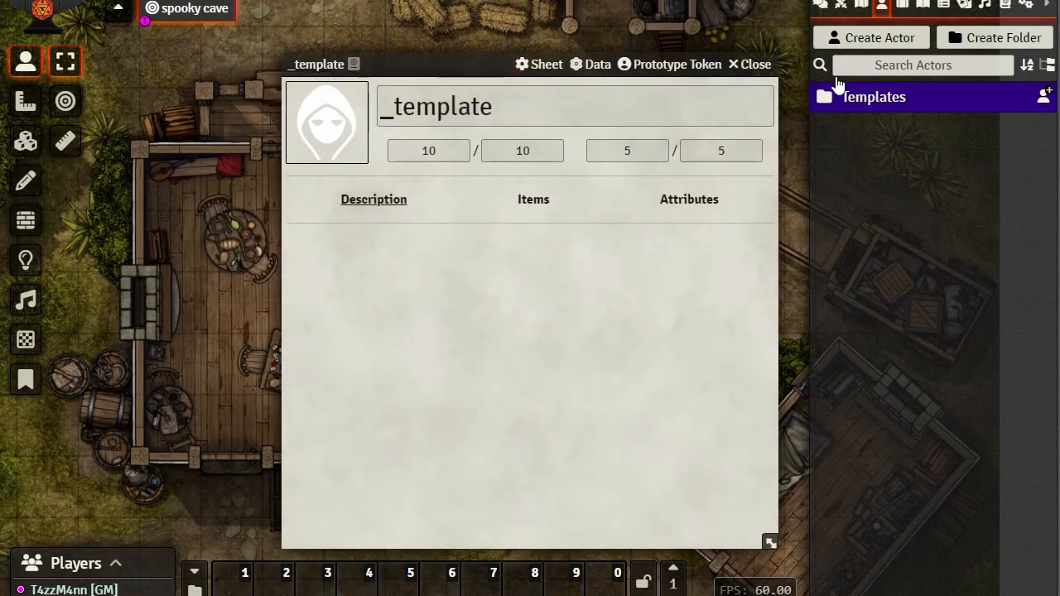
click(902, 101)
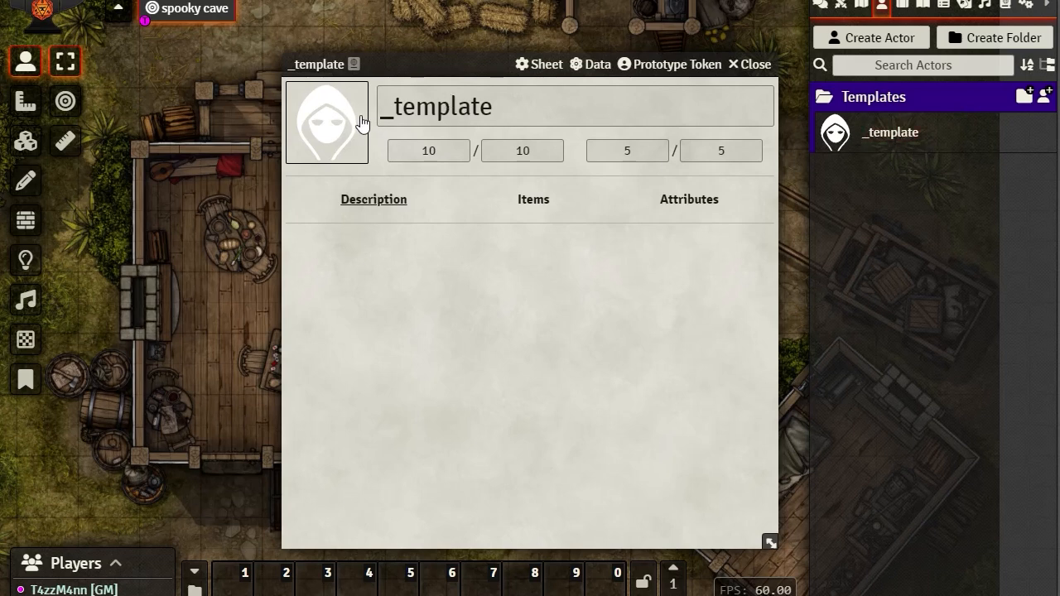
- Open the Data Inspector for the _template actor and place it side by side with the actor sheet
double_click(416, 156)
double_click(626, 151)
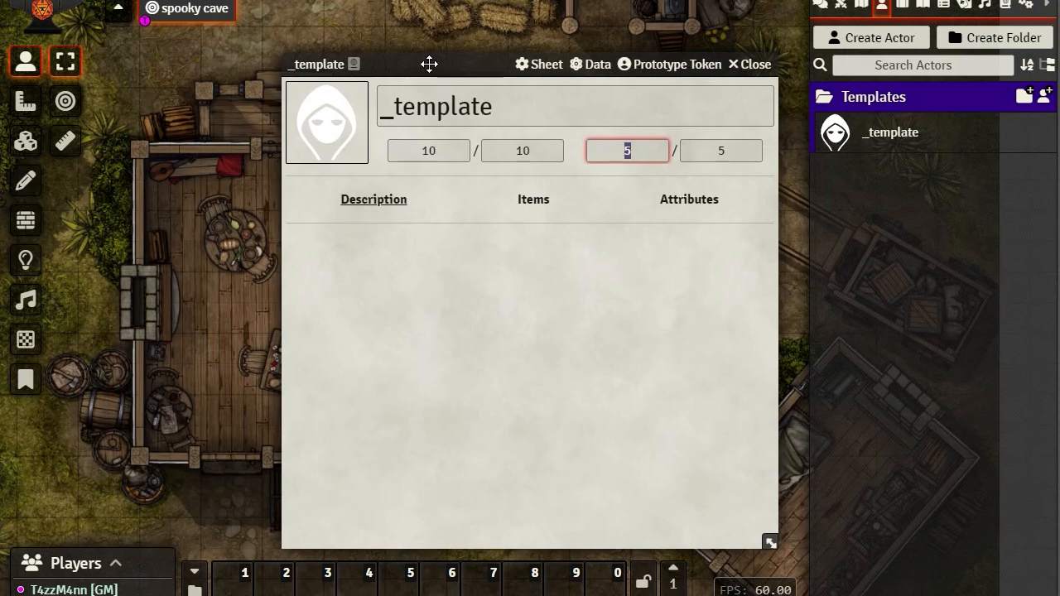
drag(428, 63, 423, 21)
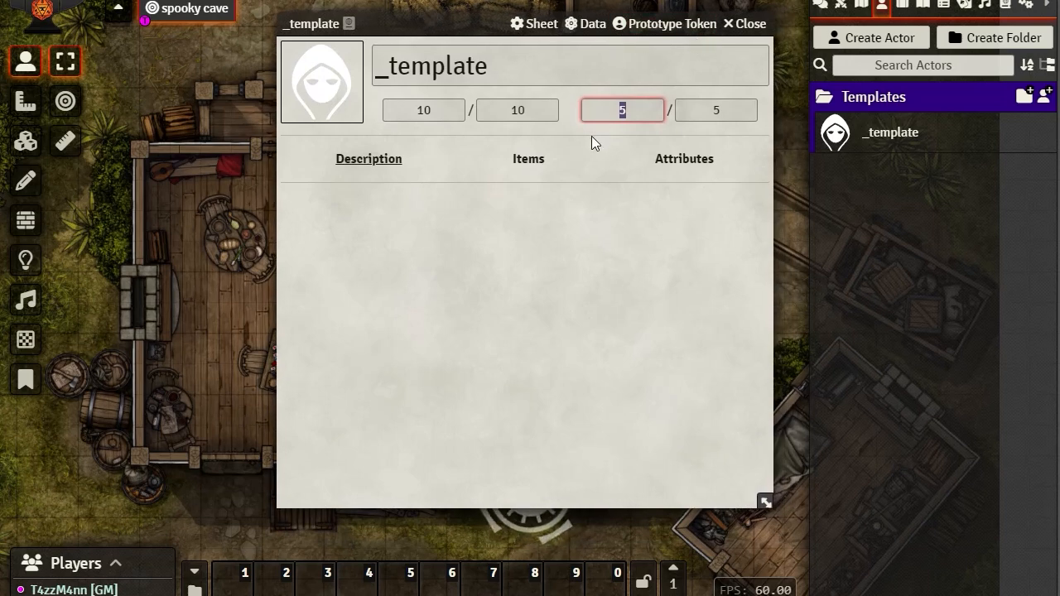
click(592, 30)
drag(563, 56, 282, 38)
drag(486, 30, 681, 40)
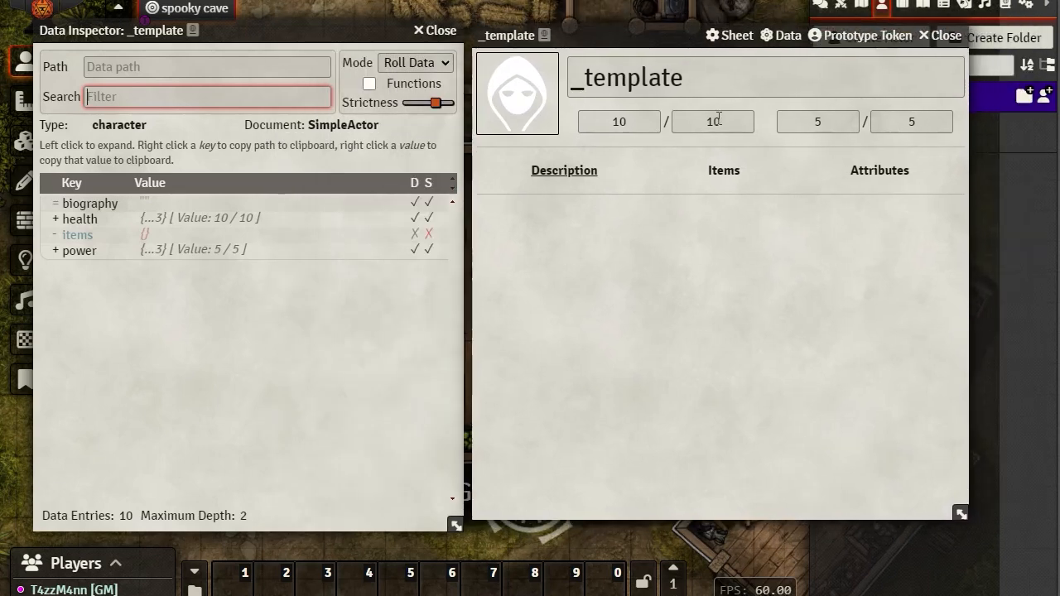
- Compare the Data Inspector's entries with the actor sheet's Items, Attributes and Description sections
mouse_move(79, 214)
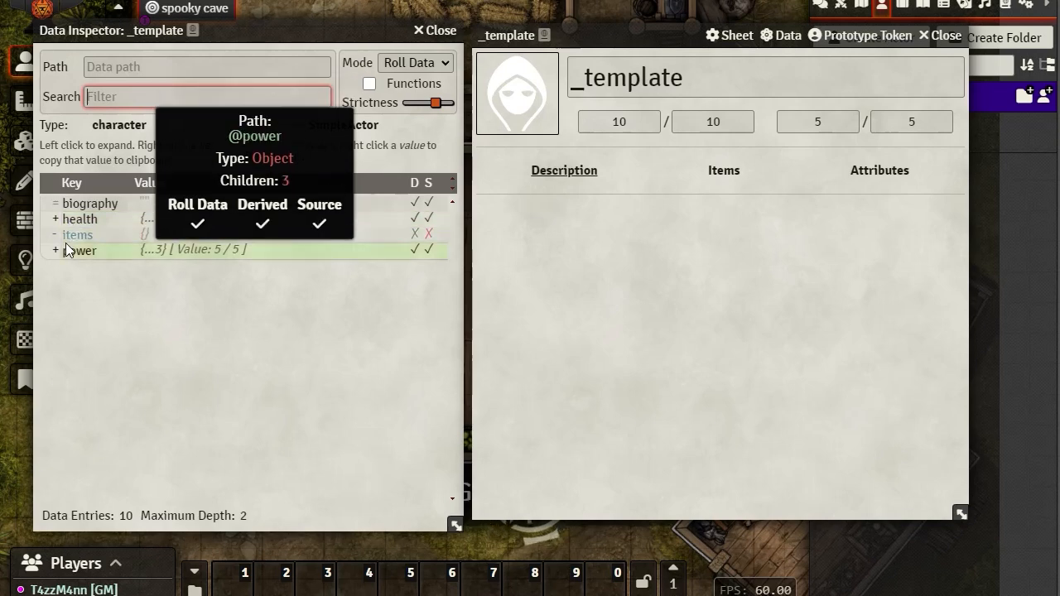
mouse_move(67, 249)
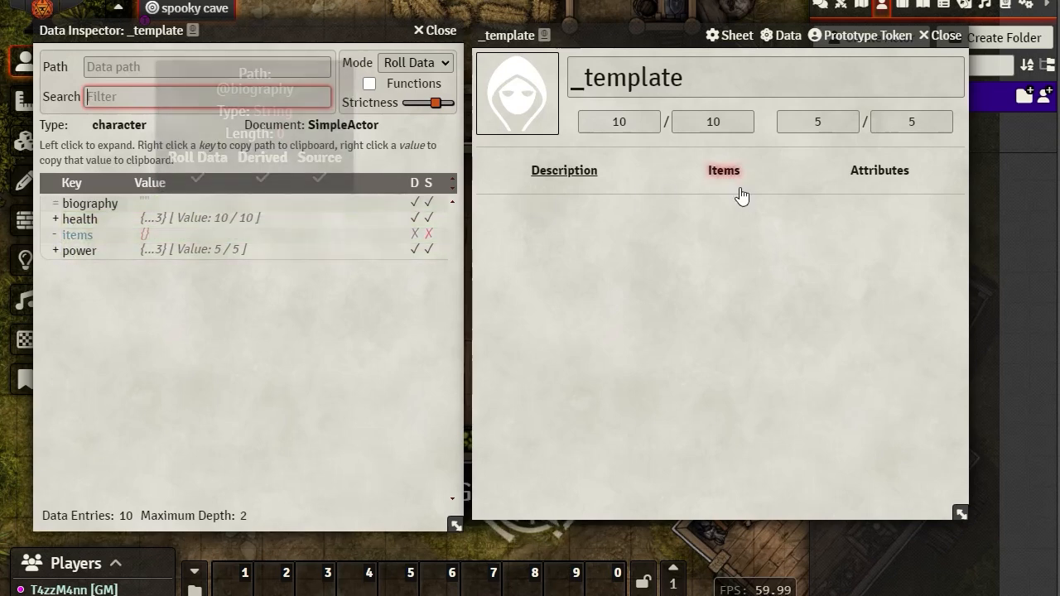
click(718, 173)
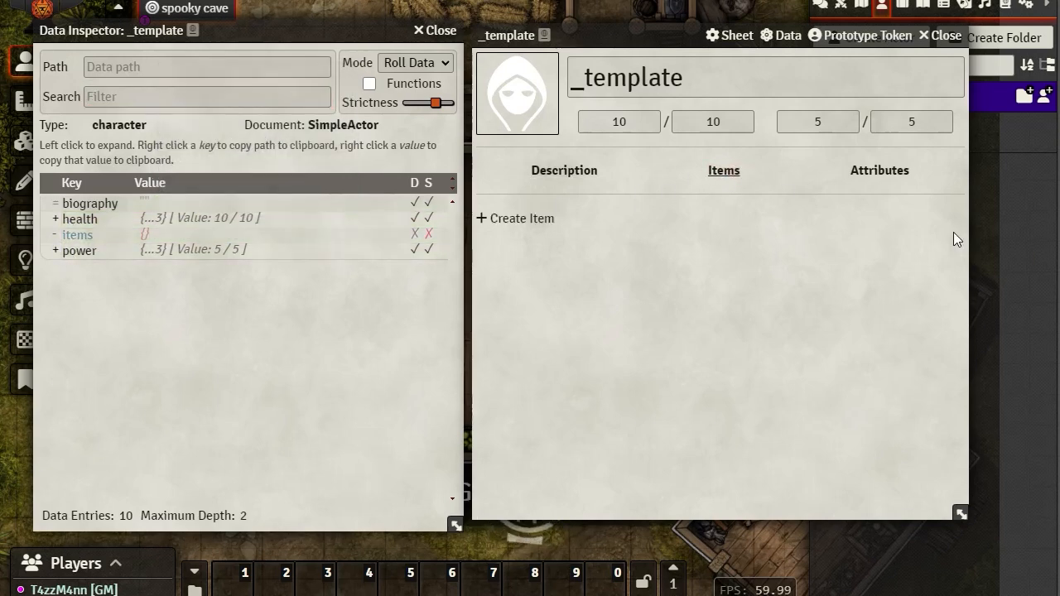
click(896, 175)
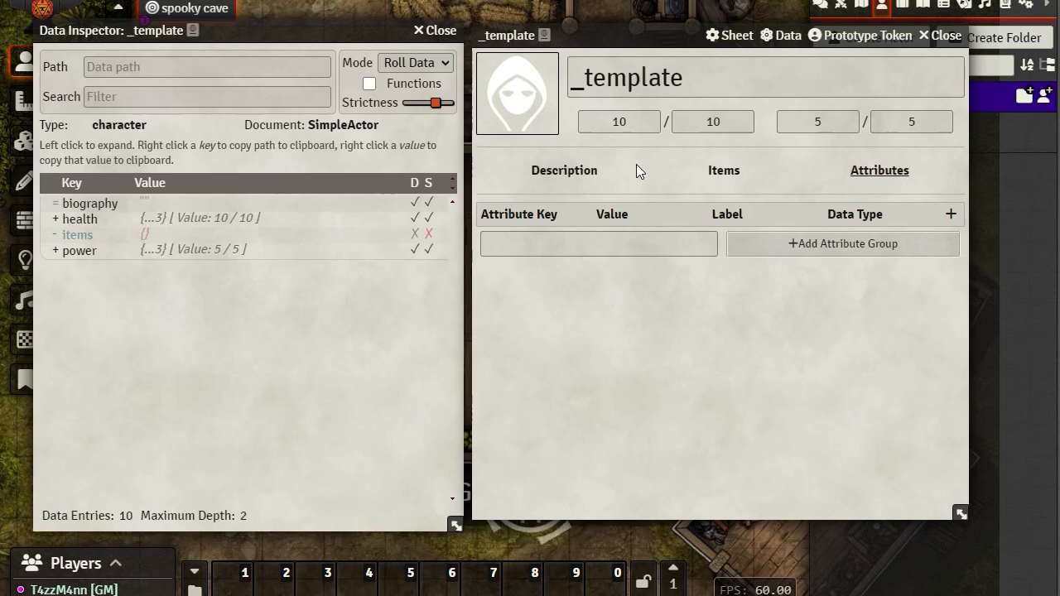
click(570, 184)
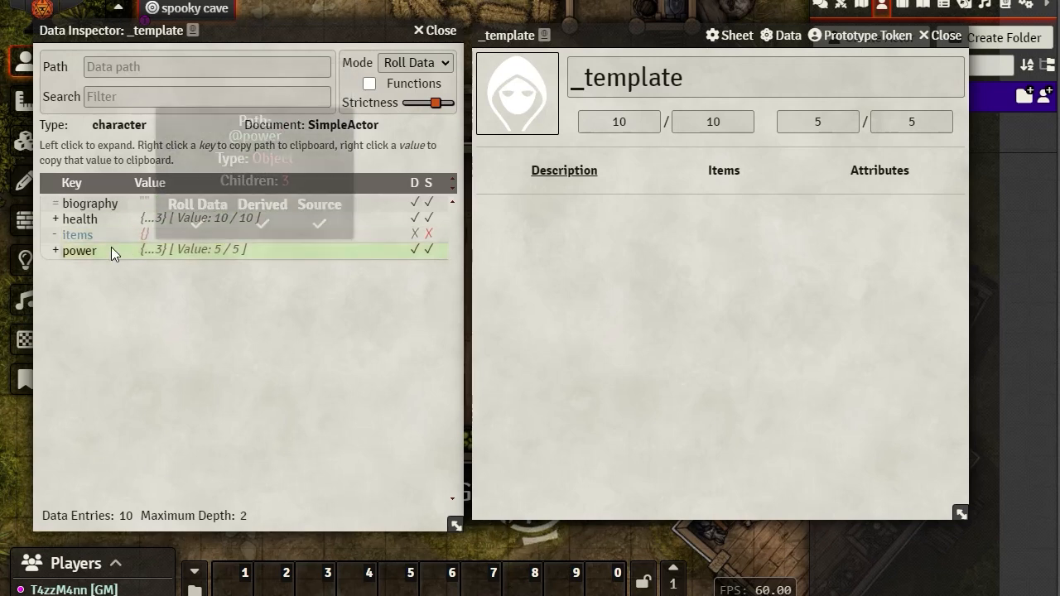
- Expand the health and power entries in the Data Inspector to examine their child values
click(642, 117)
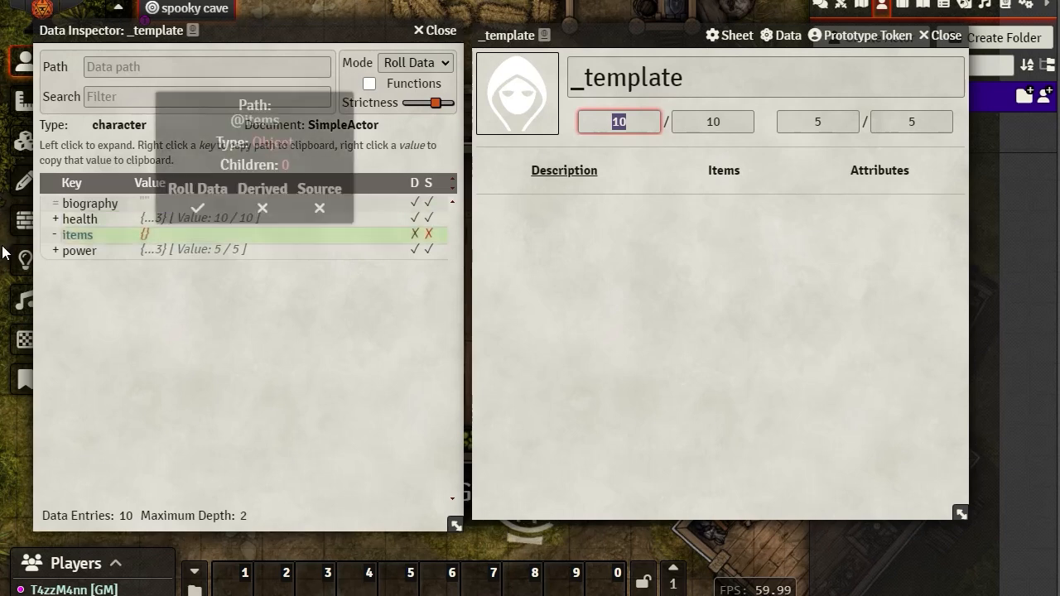
click(55, 219)
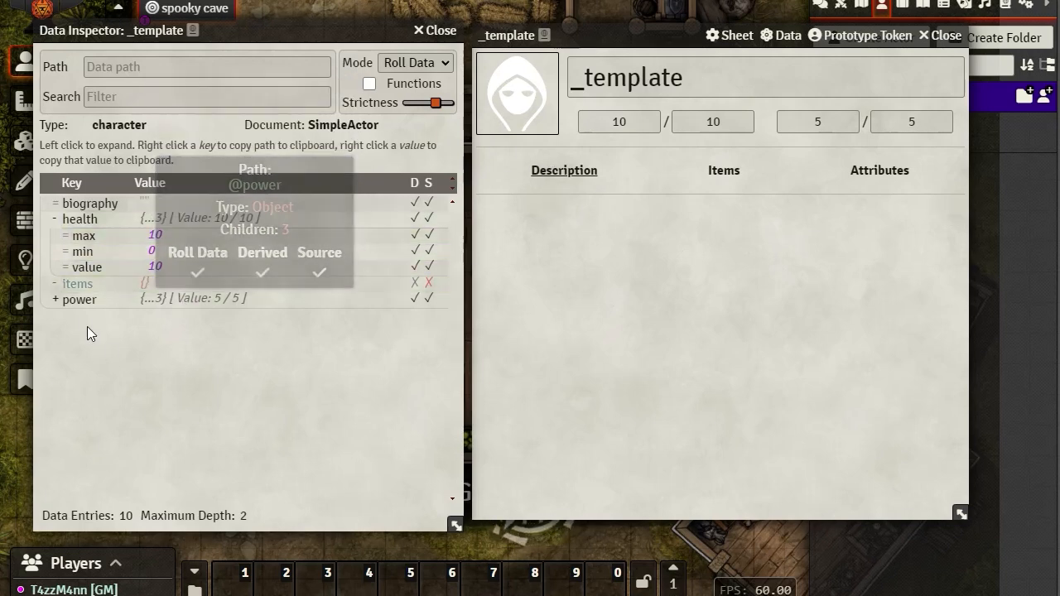
click(53, 299)
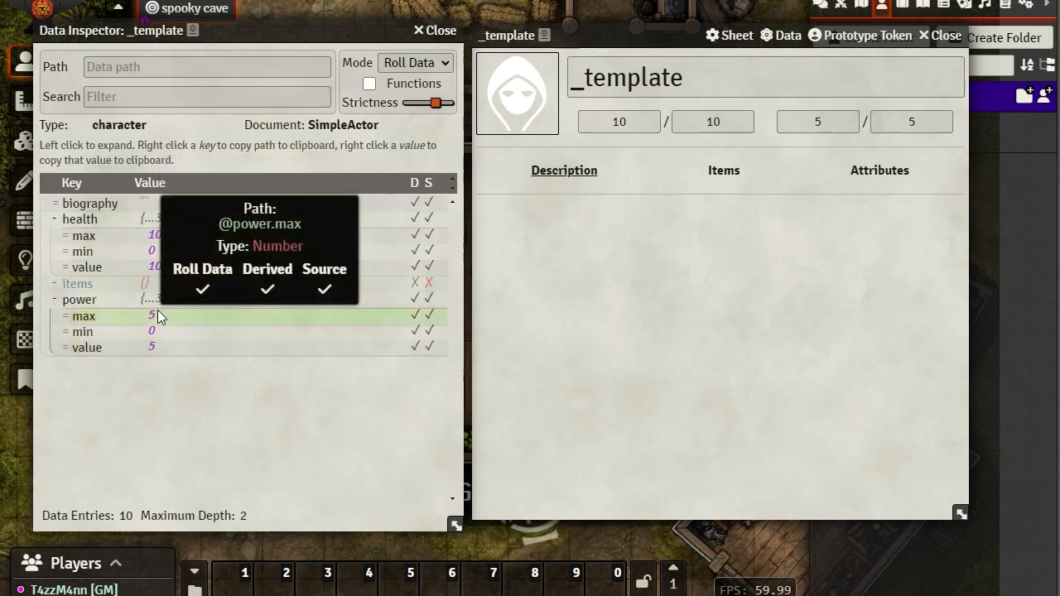
- Set the _template actor's current health to 5 on its sheet
click(639, 122)
click(598, 123)
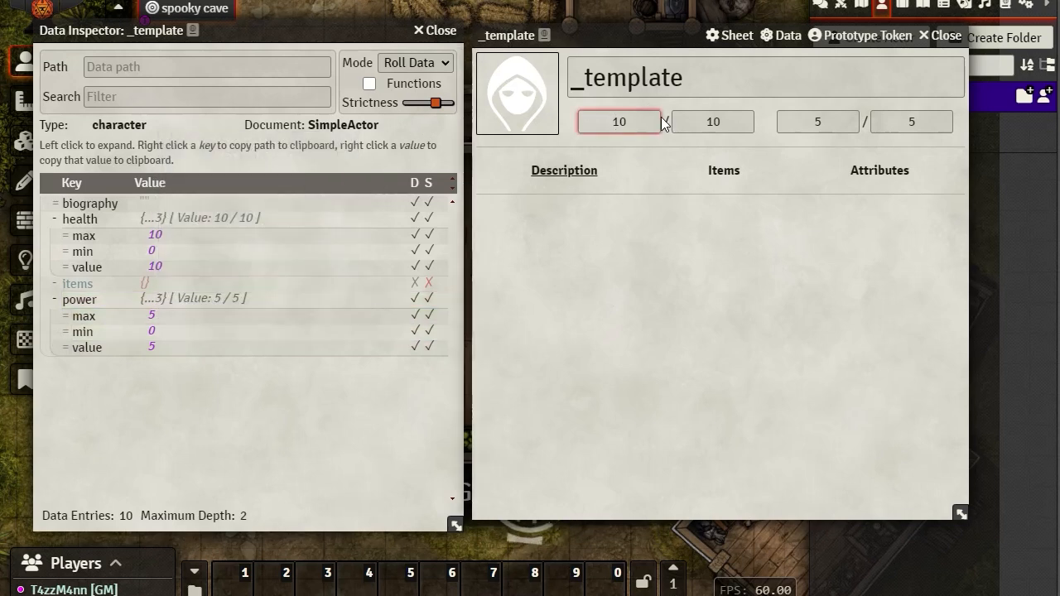
double_click(640, 122)
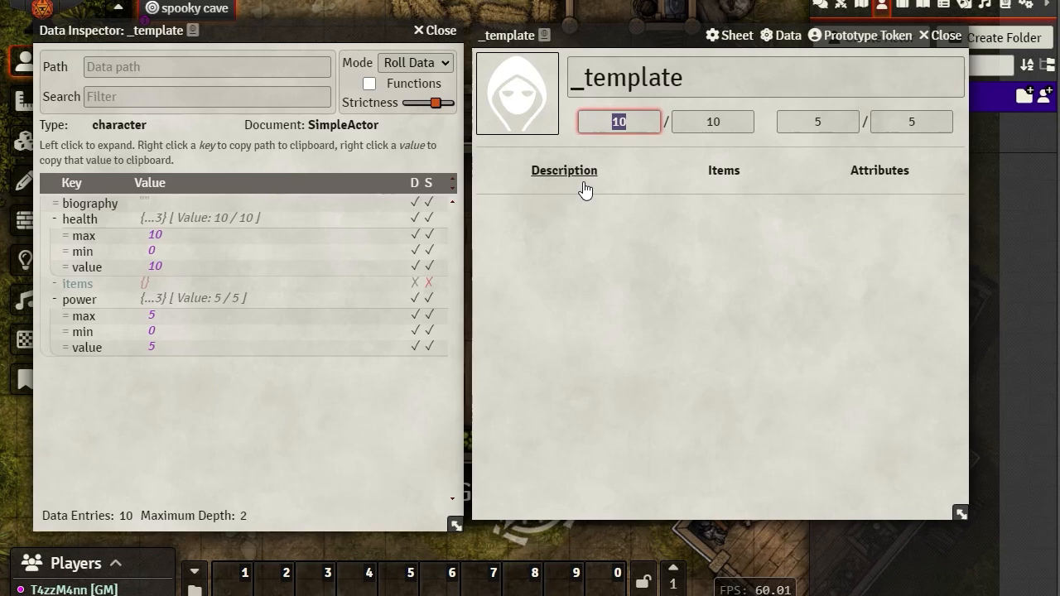
text(5)
click(692, 253)
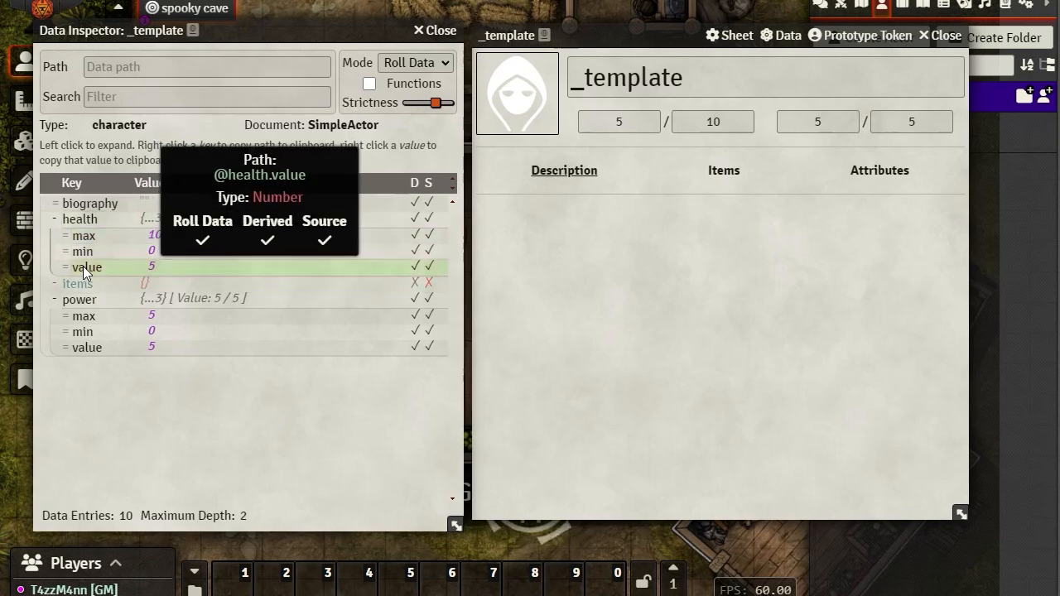
- Restore the _template actor's current health to 10
click(642, 114)
text(10)
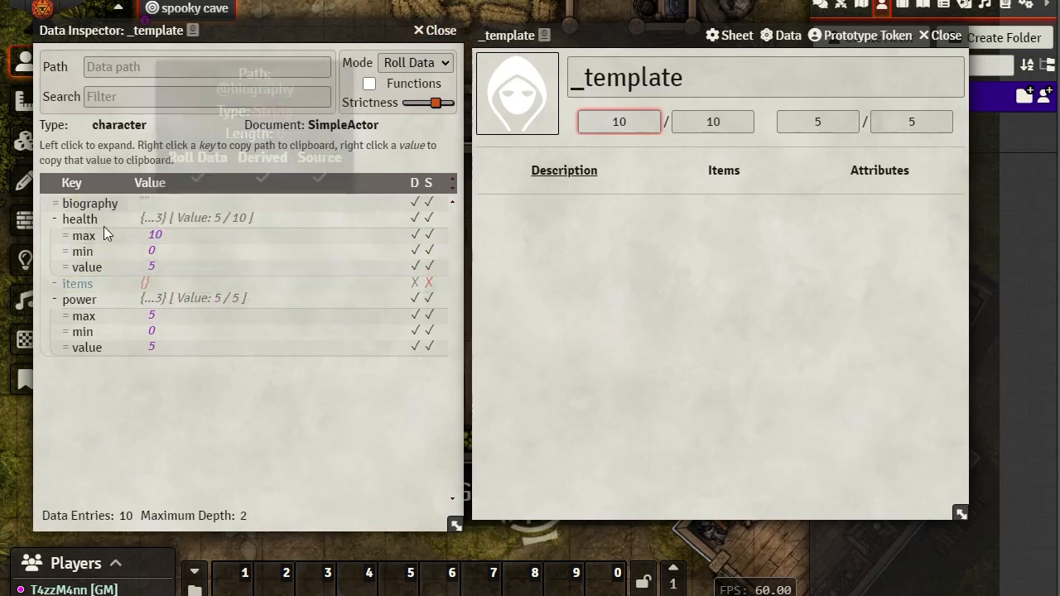
click(53, 215)
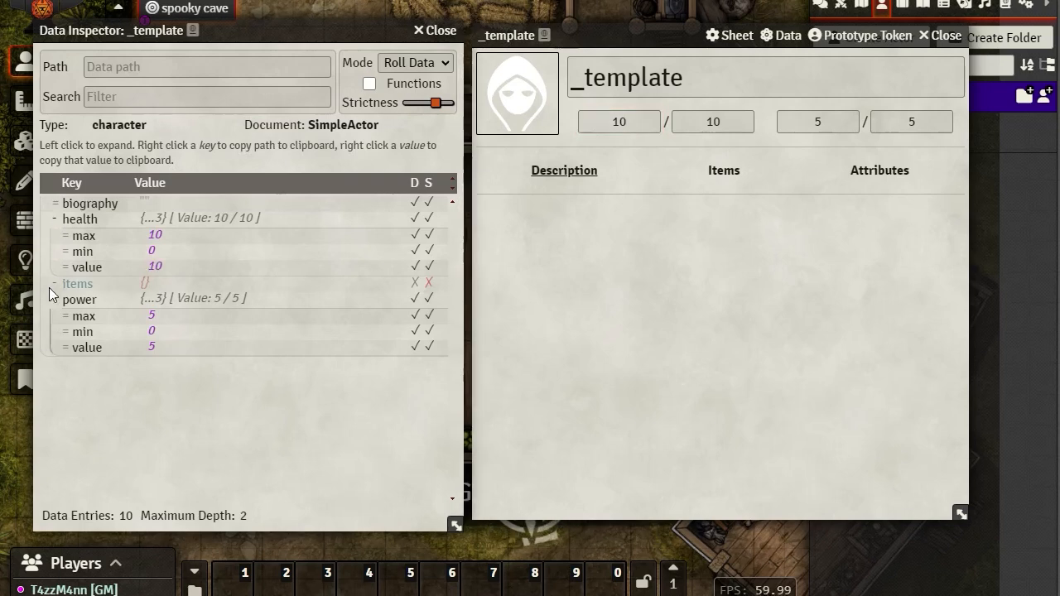
- Collapse the health and power entries, close the Data Inspector, and move the actor sheet clear of the actor list
click(80, 219)
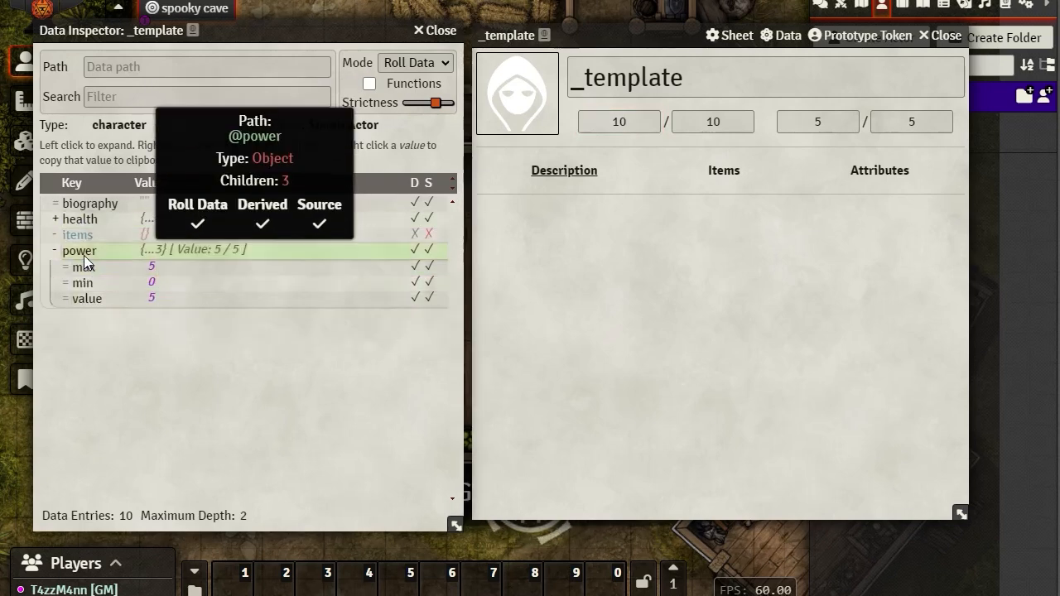
click(83, 252)
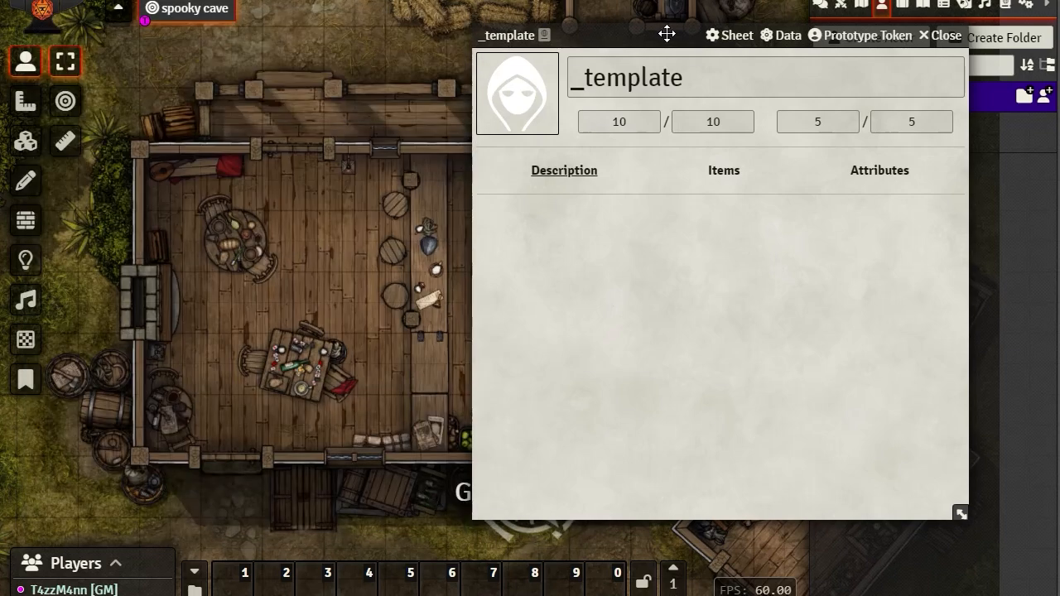
drag(667, 34, 290, 35)
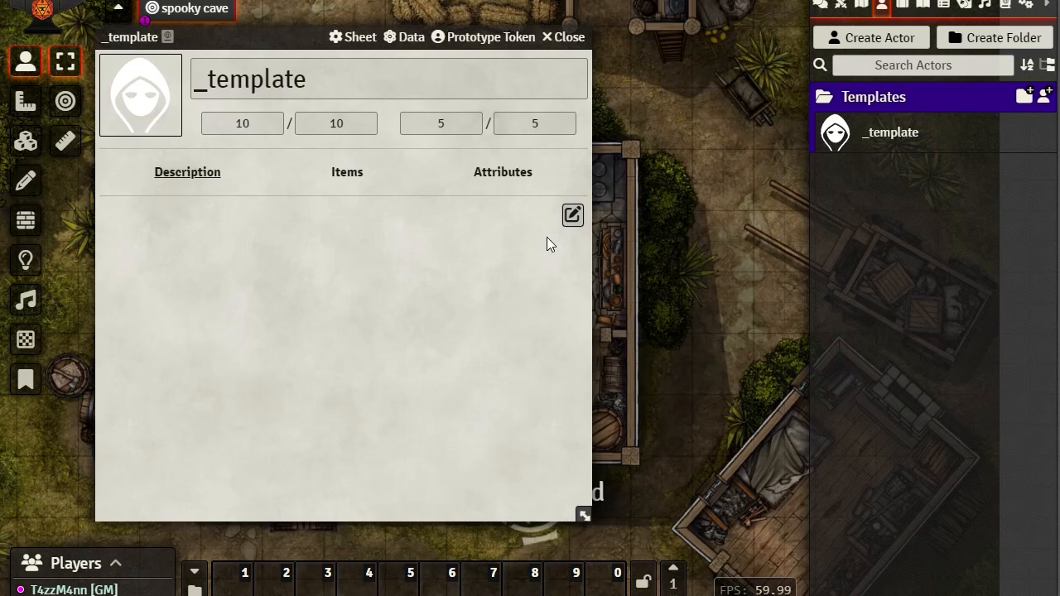
- Examine the description editor's format options, save the empty description, and view the actor's Items section
click(572, 217)
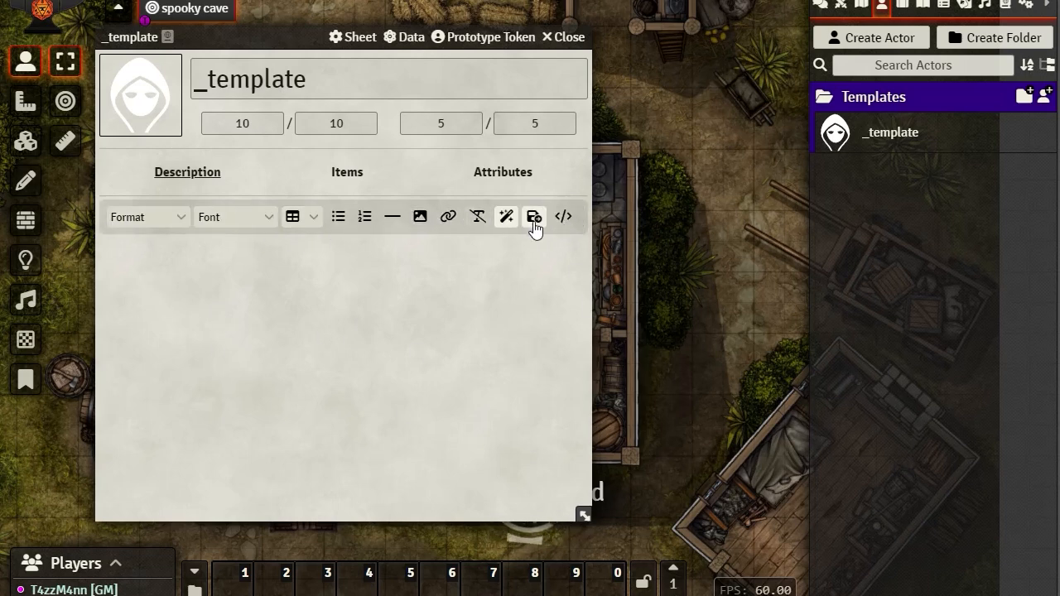
click(182, 219)
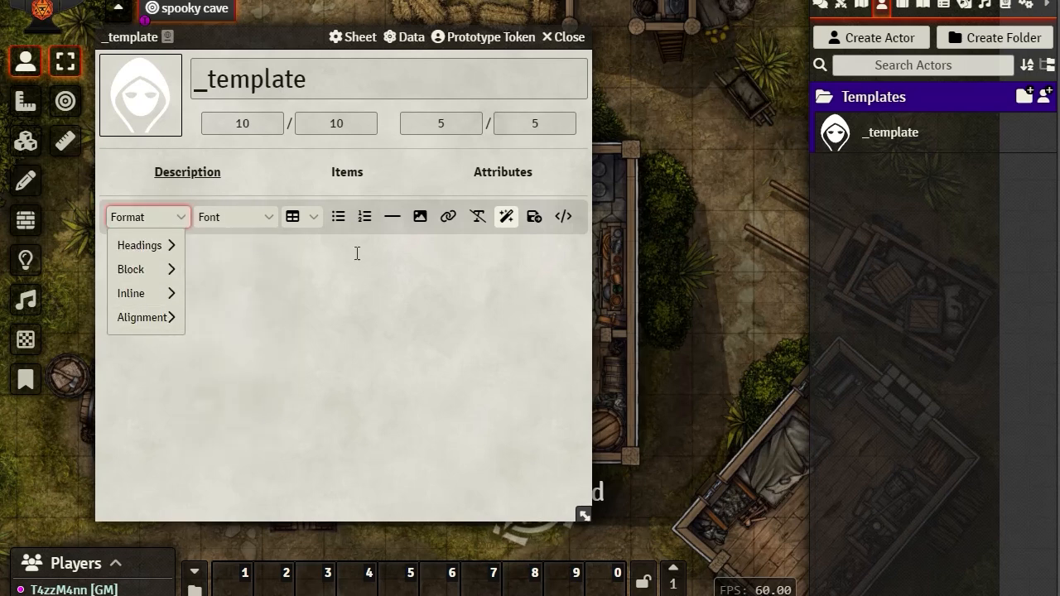
click(534, 219)
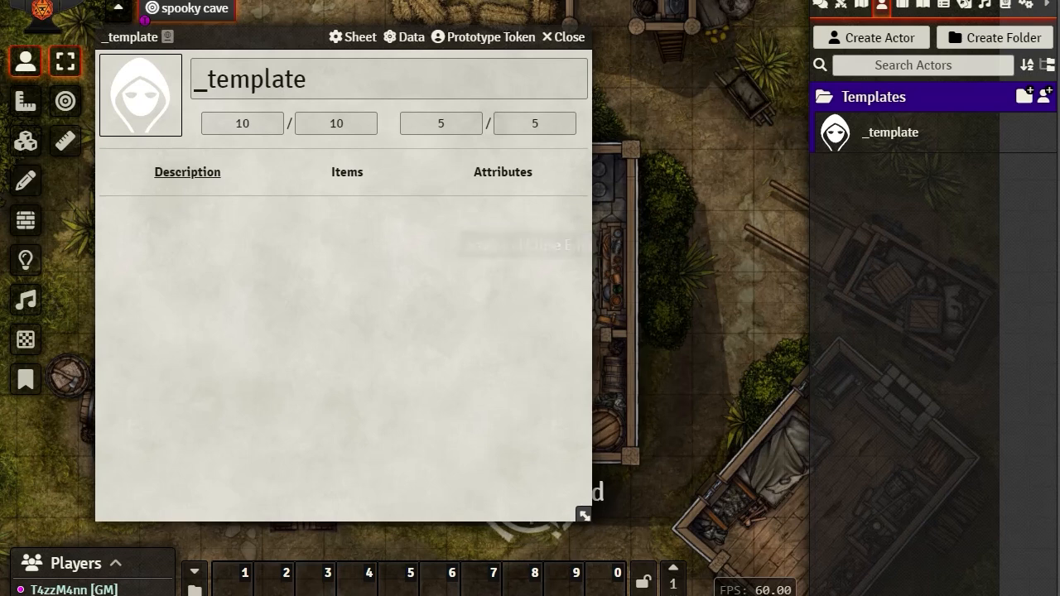
click(348, 175)
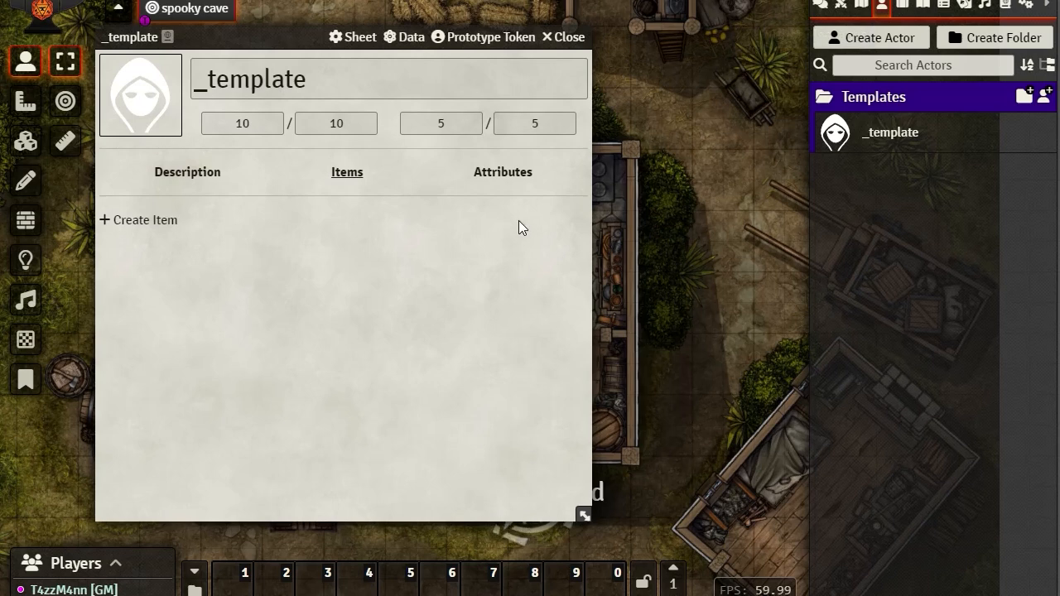
- Add an attribute with the key ac to the _template actor
click(499, 173)
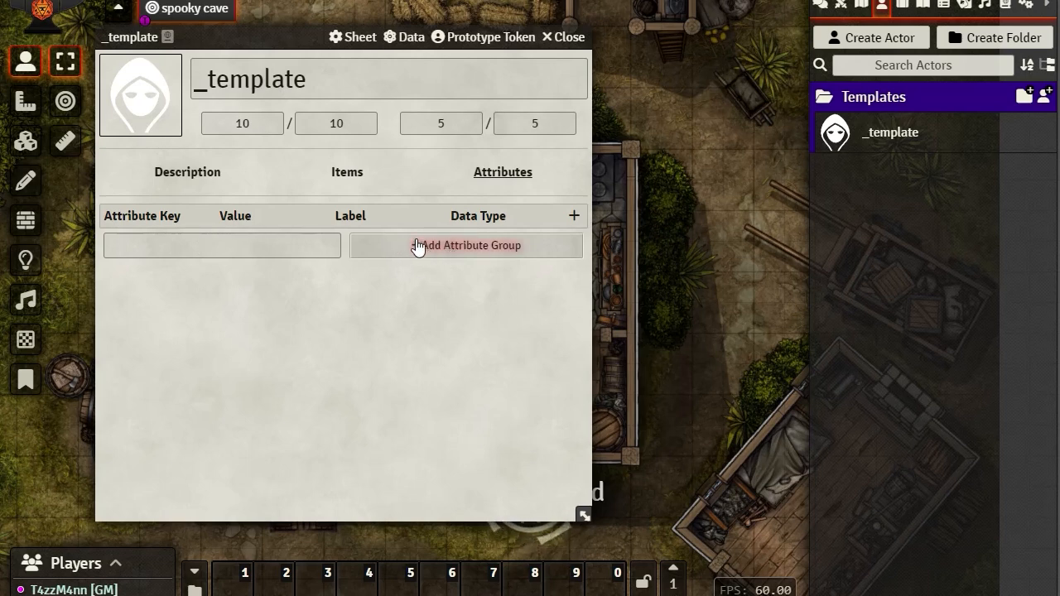
click(130, 245)
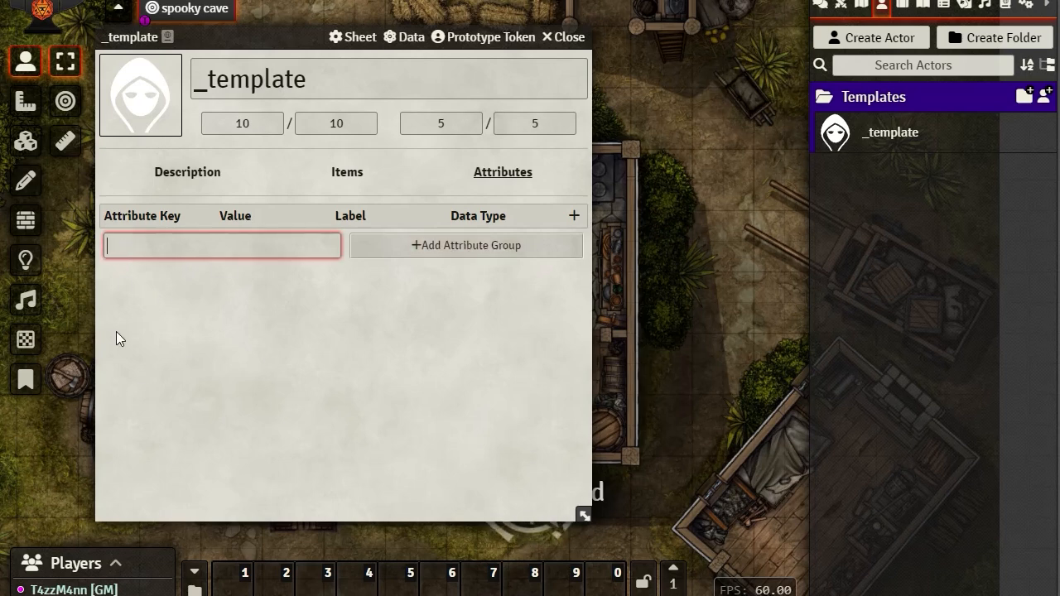
click(573, 218)
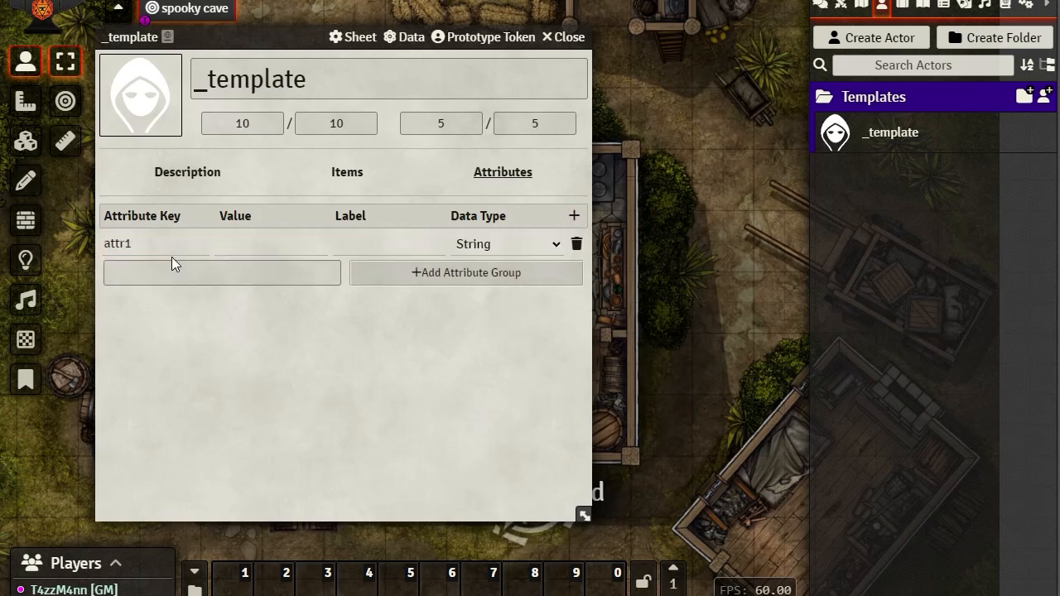
double_click(172, 243)
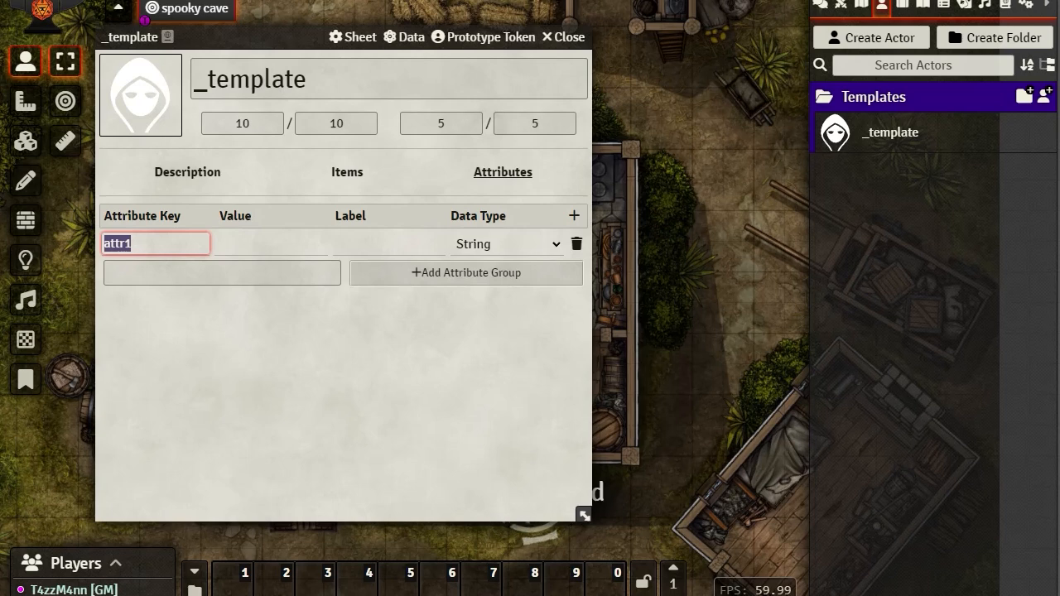
text(ac)
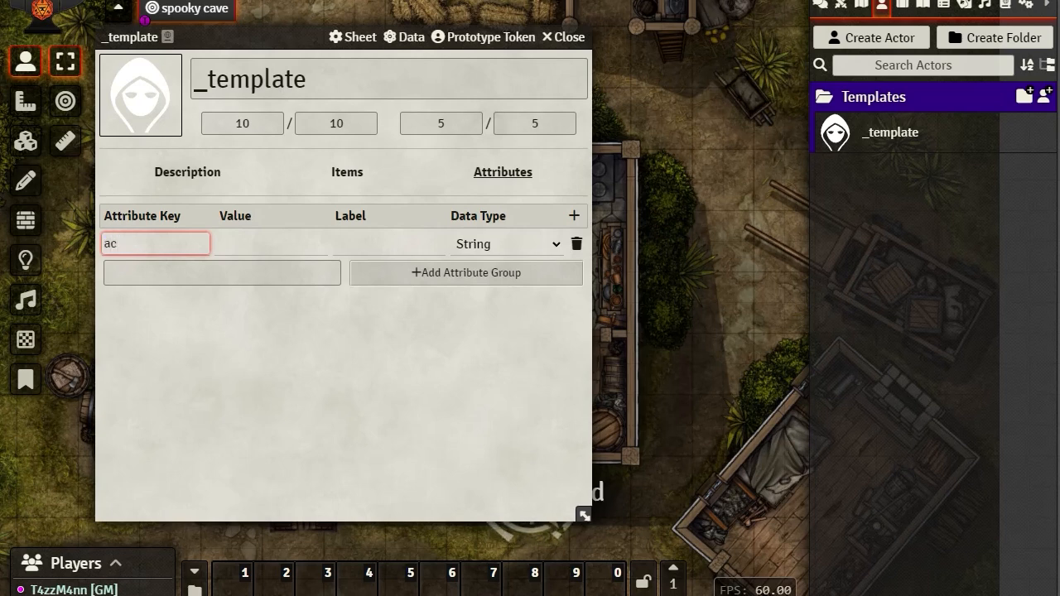
click(262, 243)
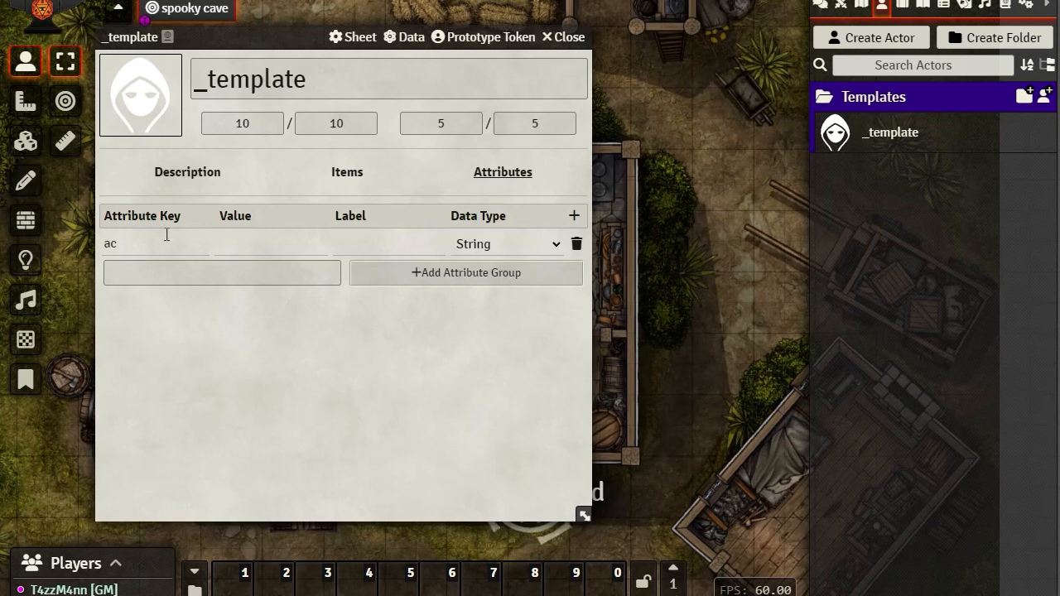
- Give the ac attribute the value 12, the label AC and the data type Number
click(257, 247)
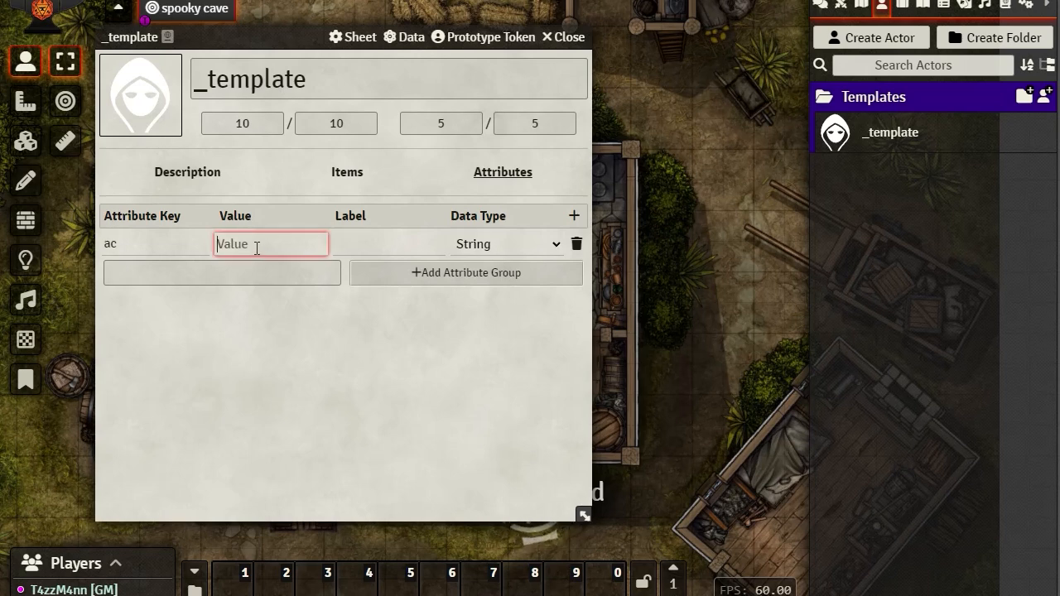
text(10)
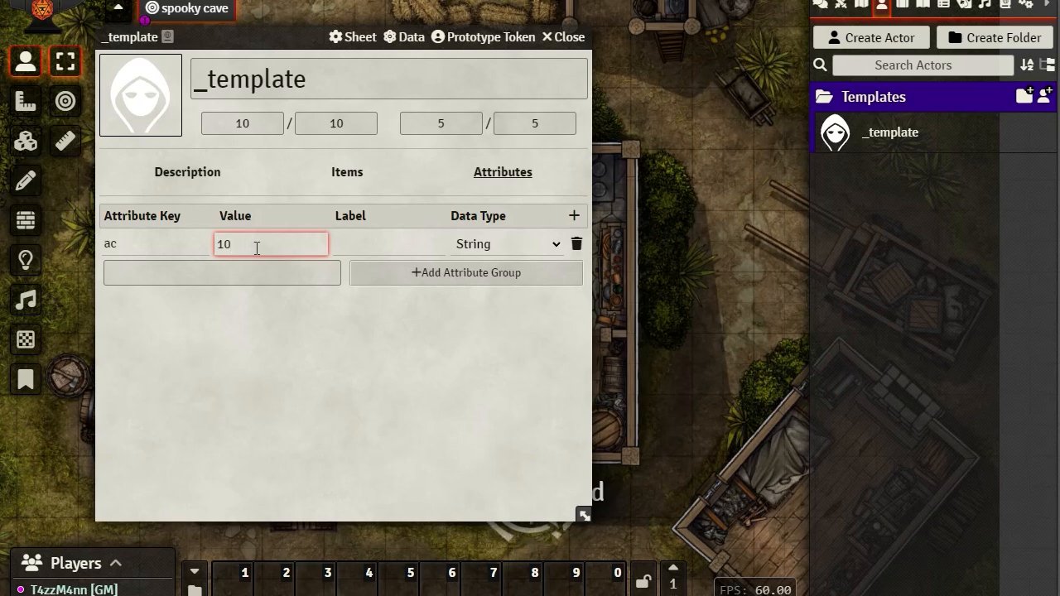
text(2)
click(408, 250)
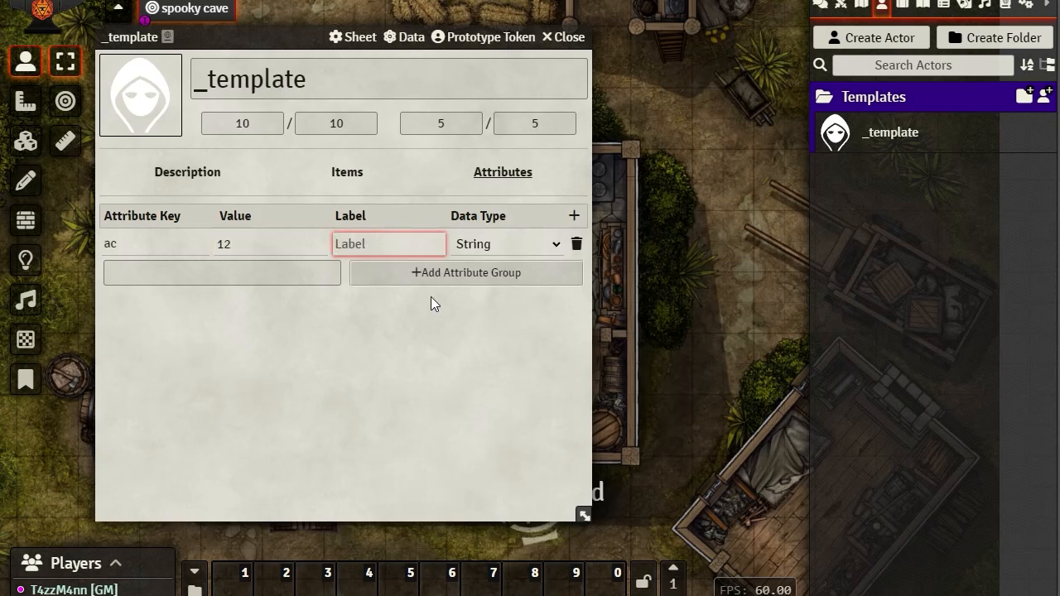
text(AC)
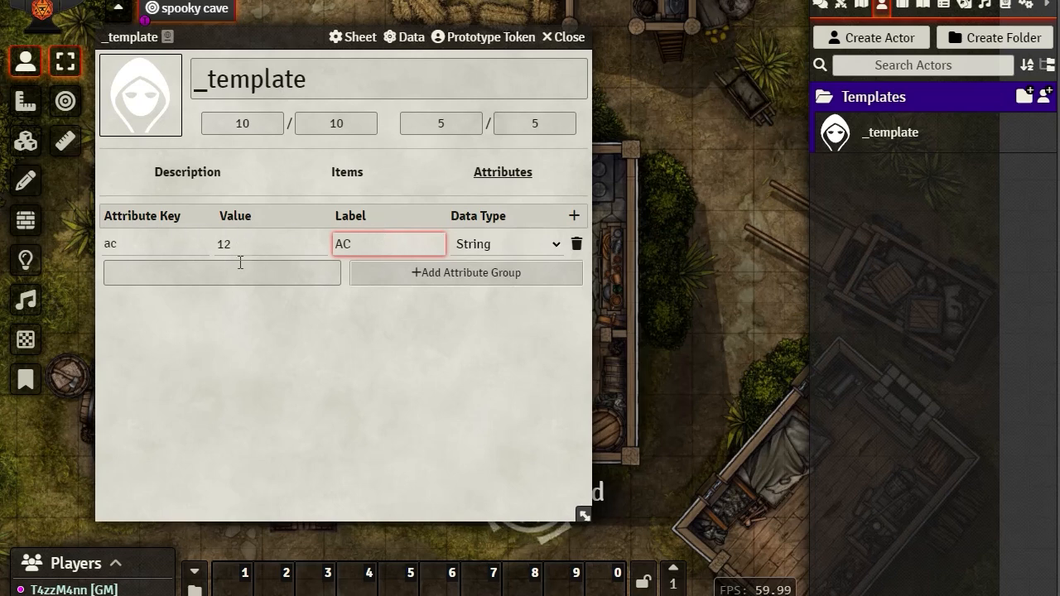
click(556, 243)
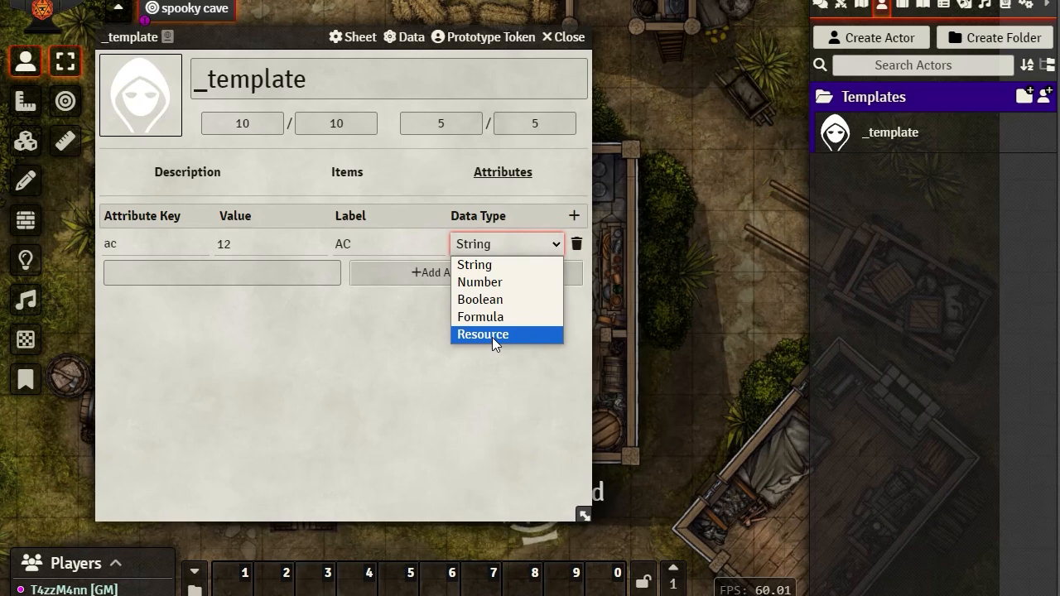
click(478, 284)
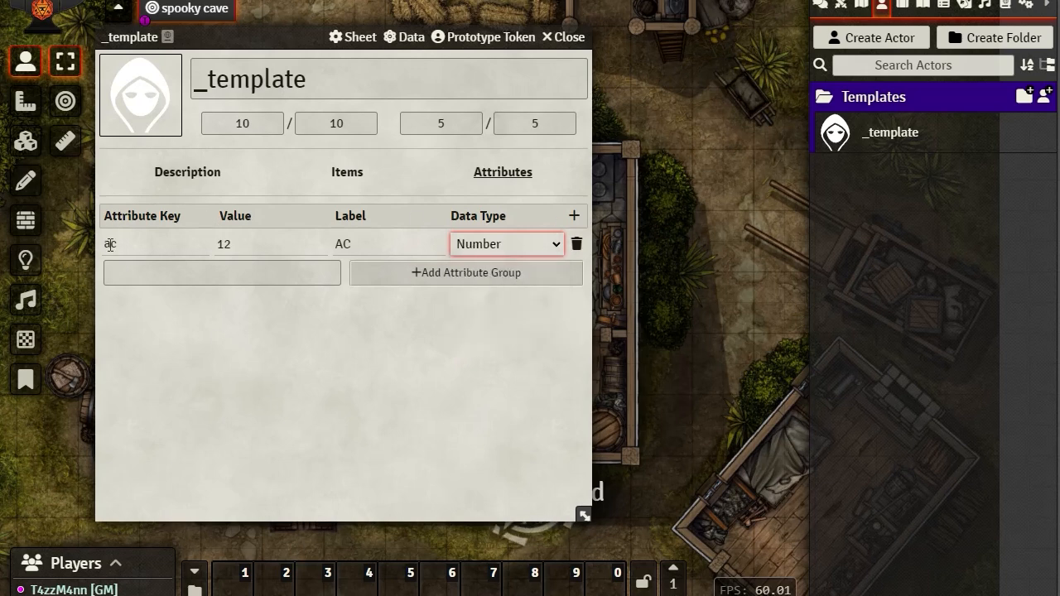
- Reopen the Data Inspector for the _template actor and place it beside the sheet to examine the ac entry
click(494, 46)
click(387, 40)
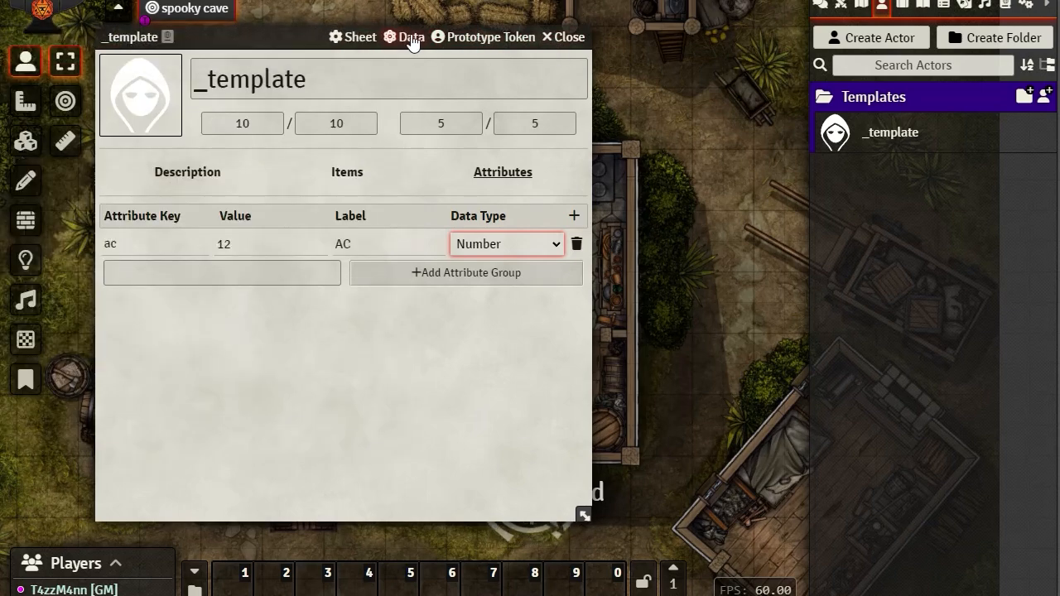
click(412, 39)
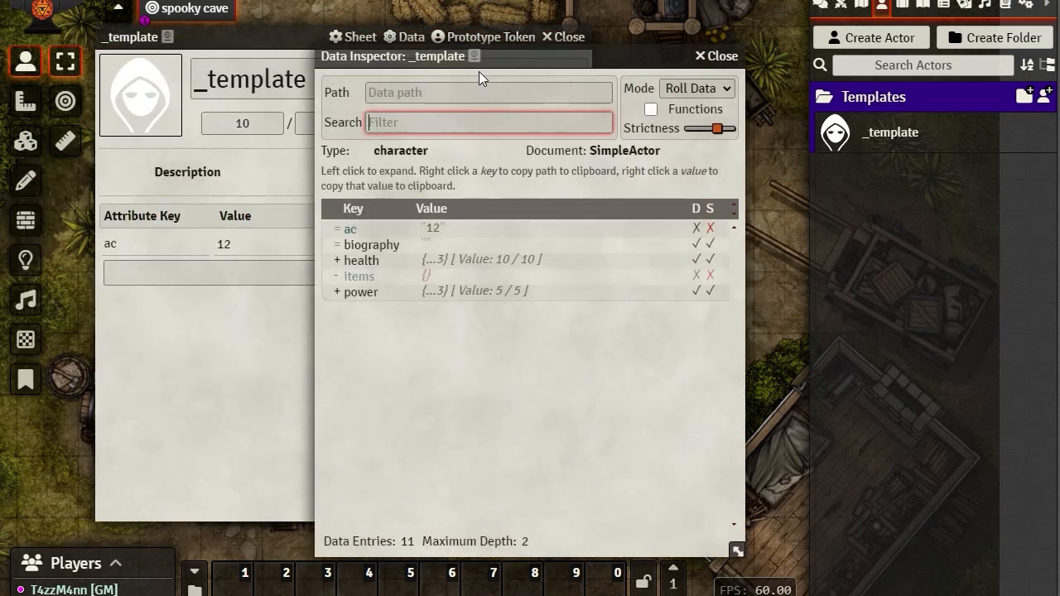
drag(479, 56, 693, 15)
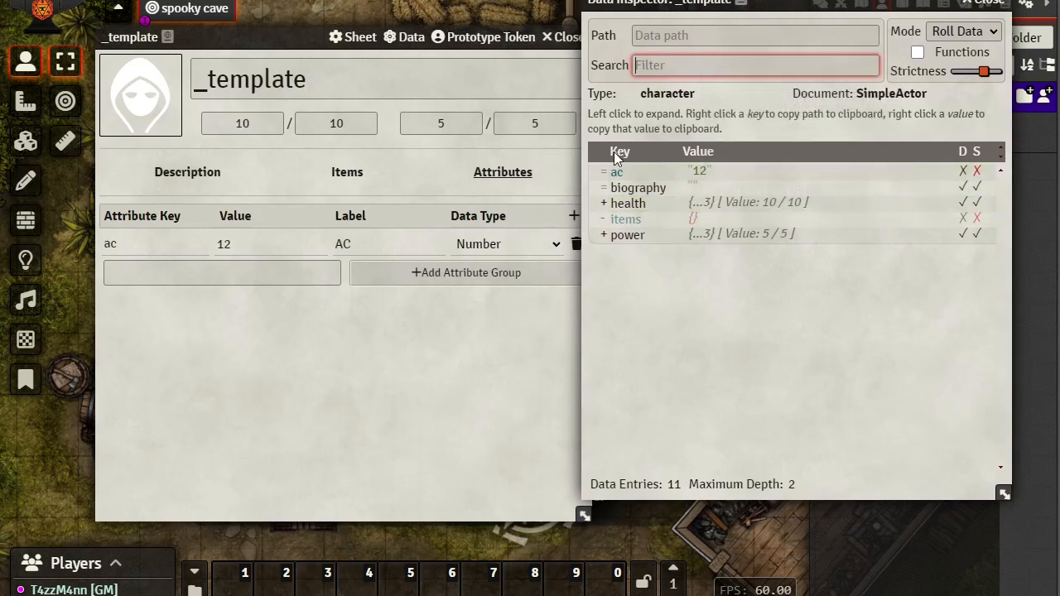
- Examine the ac, health and items entries in the Data Inspector, including their derived and source indicators, and close it
mouse_move(623, 173)
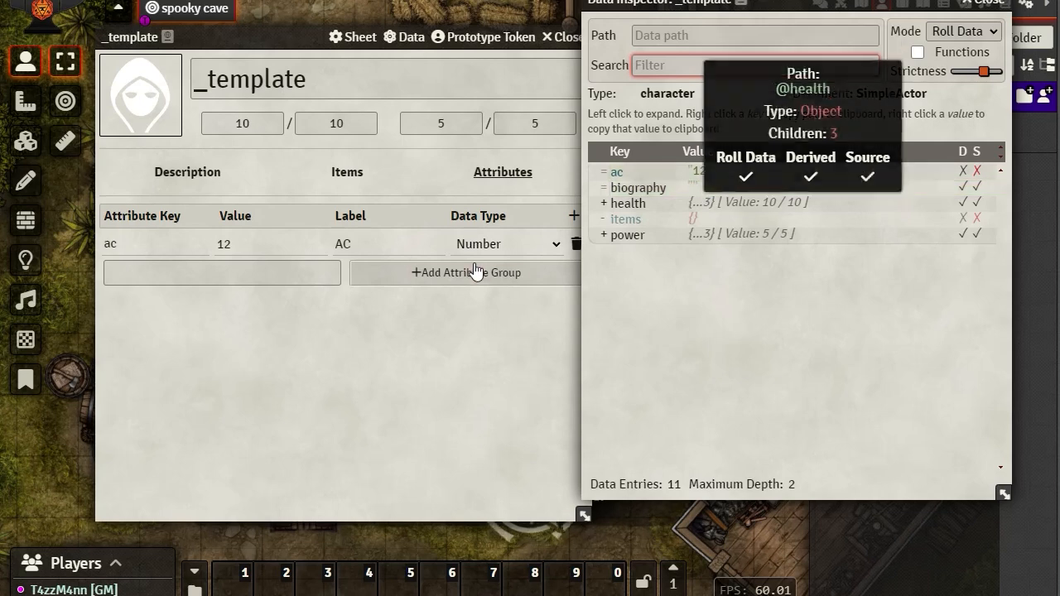
mouse_move(973, 176)
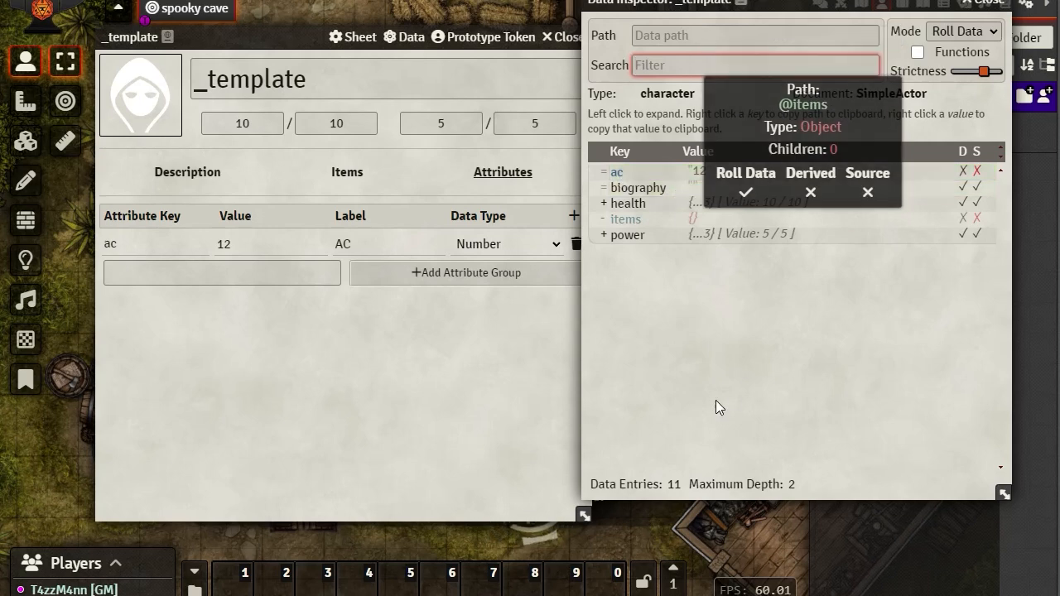
click(999, 3)
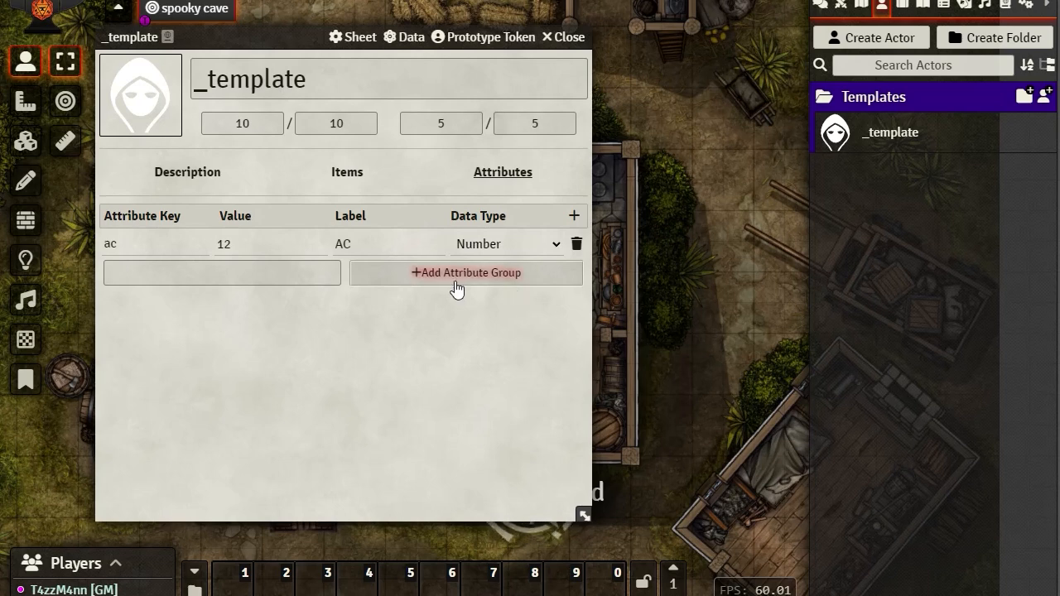
- Try to add an attribute group with the key strength to the _template actor and recheck the attribute list
click(231, 275)
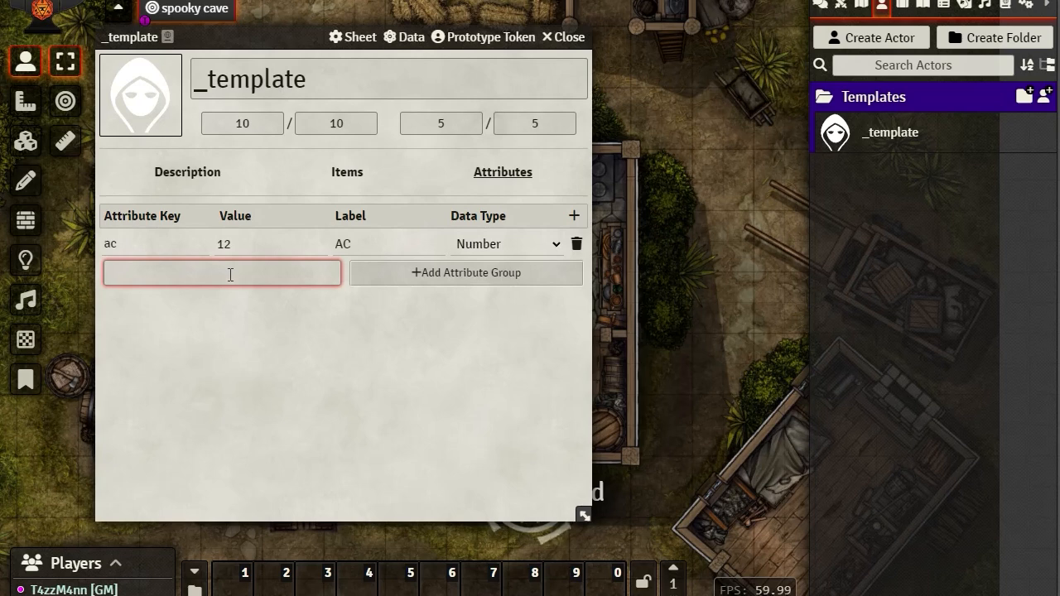
text(strength)
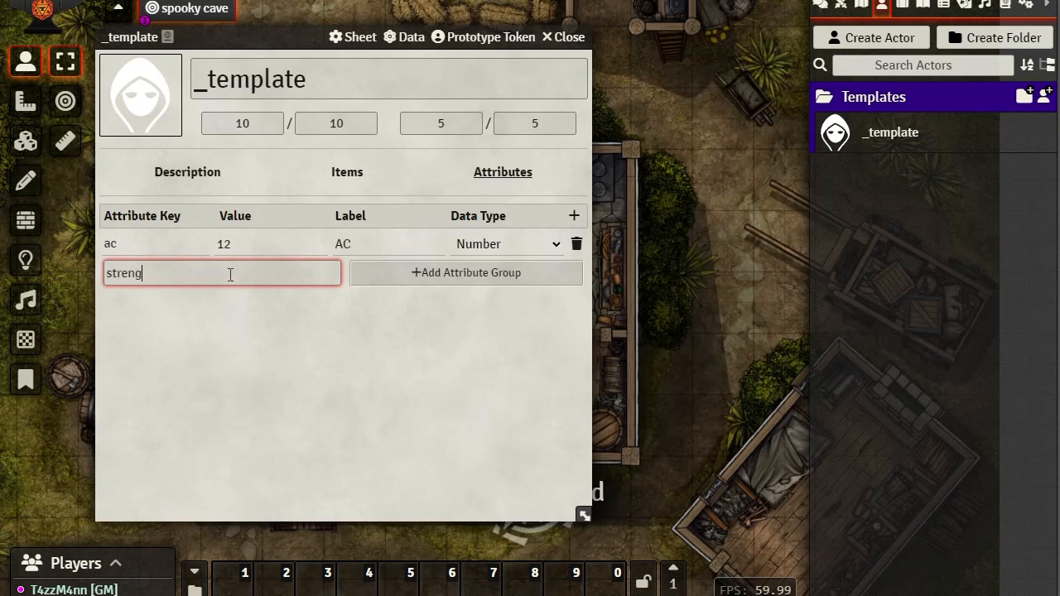
click(467, 284)
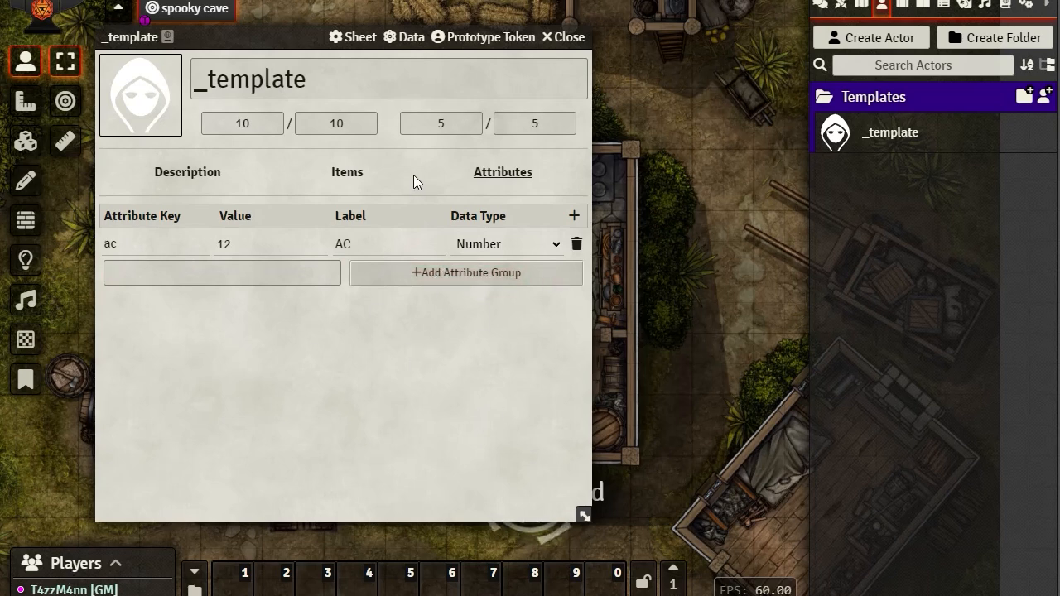
click(340, 175)
click(500, 178)
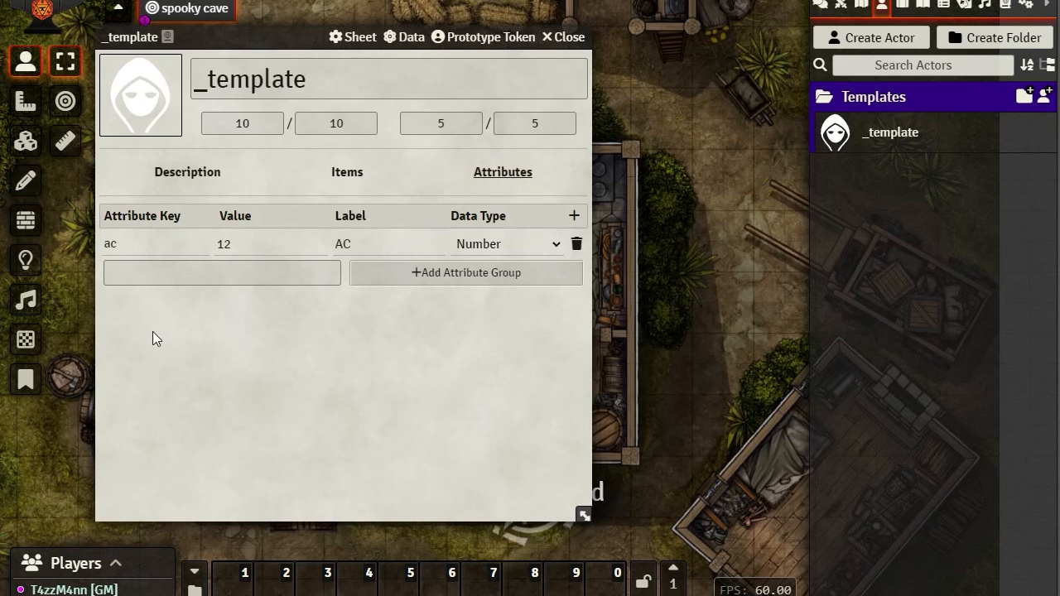
- Add an attribute group with the capitalised key Strength and delete that group again
click(142, 270)
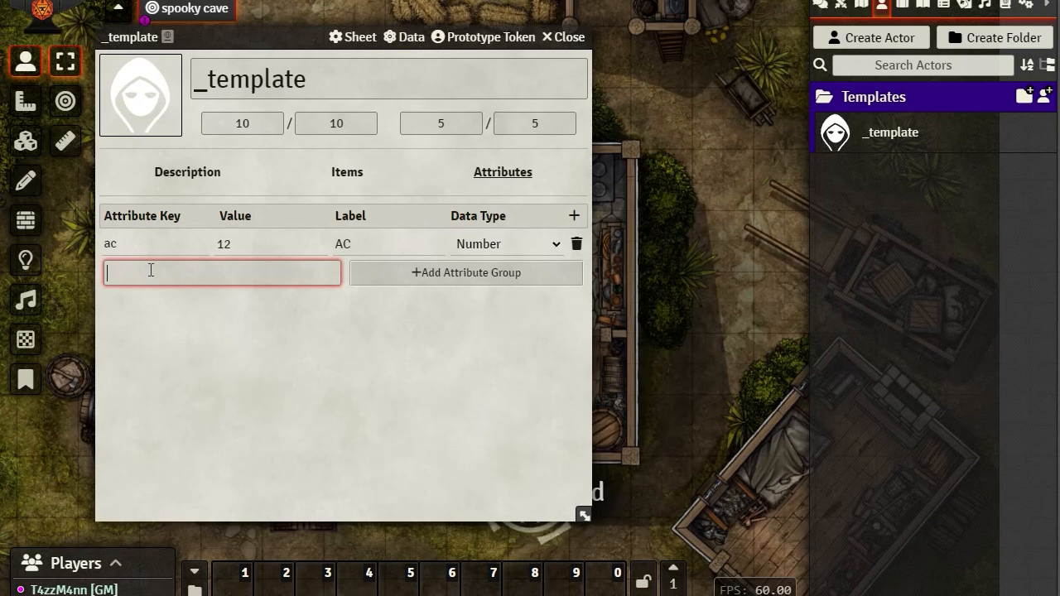
text(t)
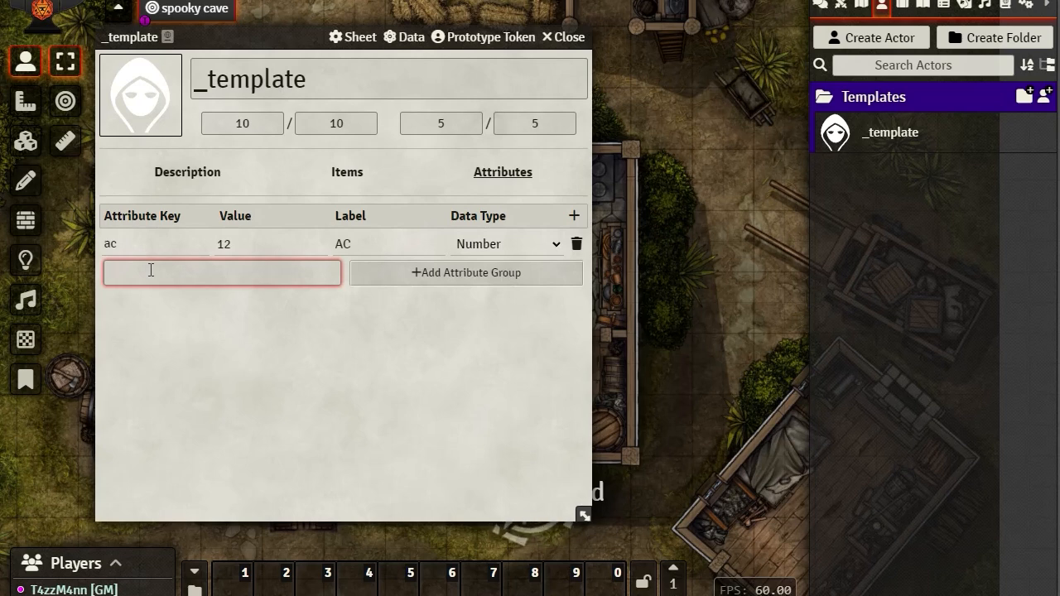
text(St)
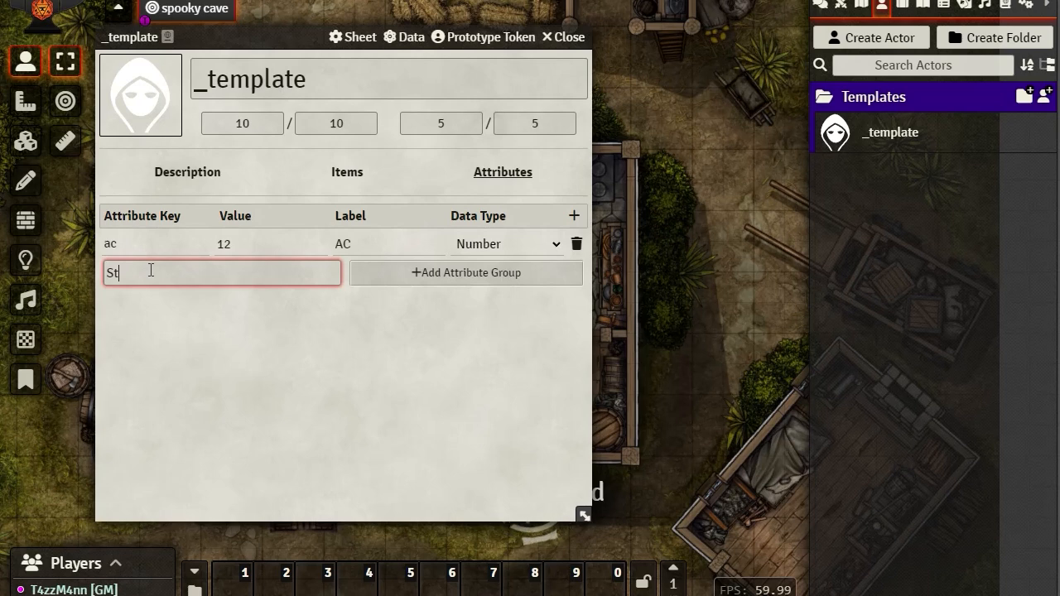
text(rength)
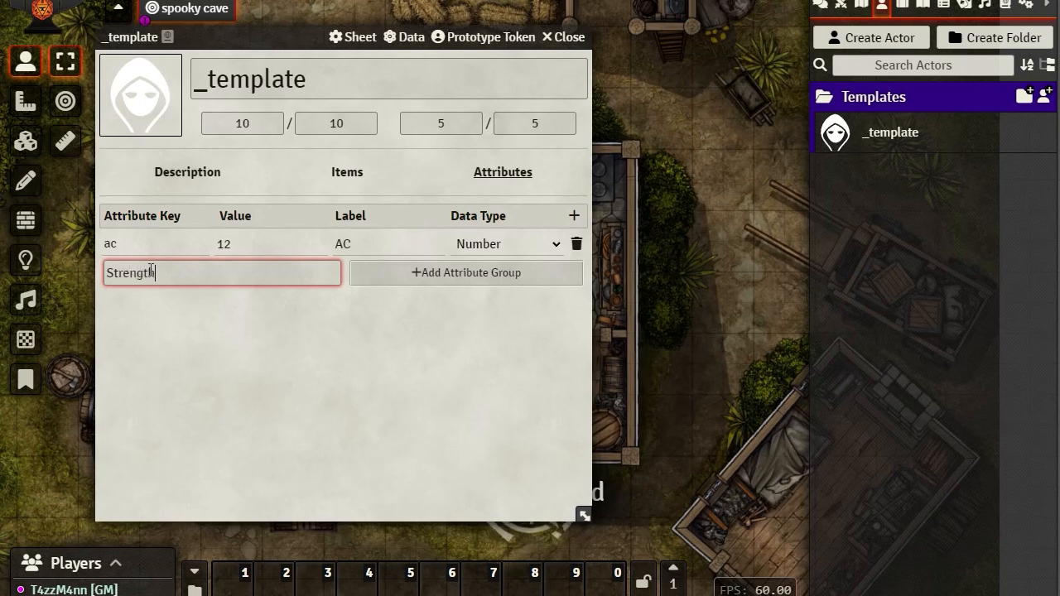
click(298, 349)
click(458, 278)
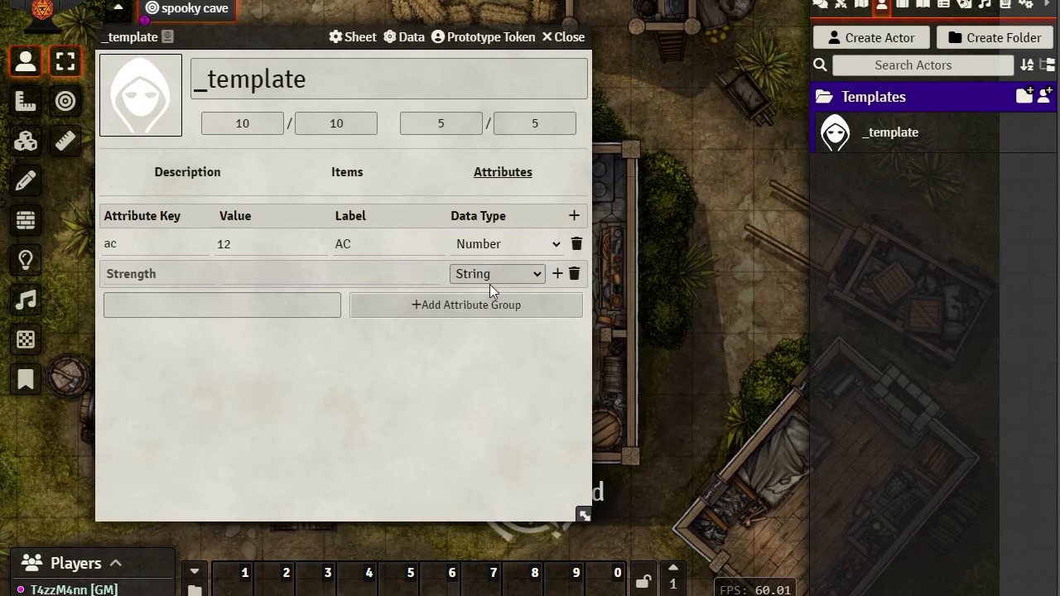
click(173, 274)
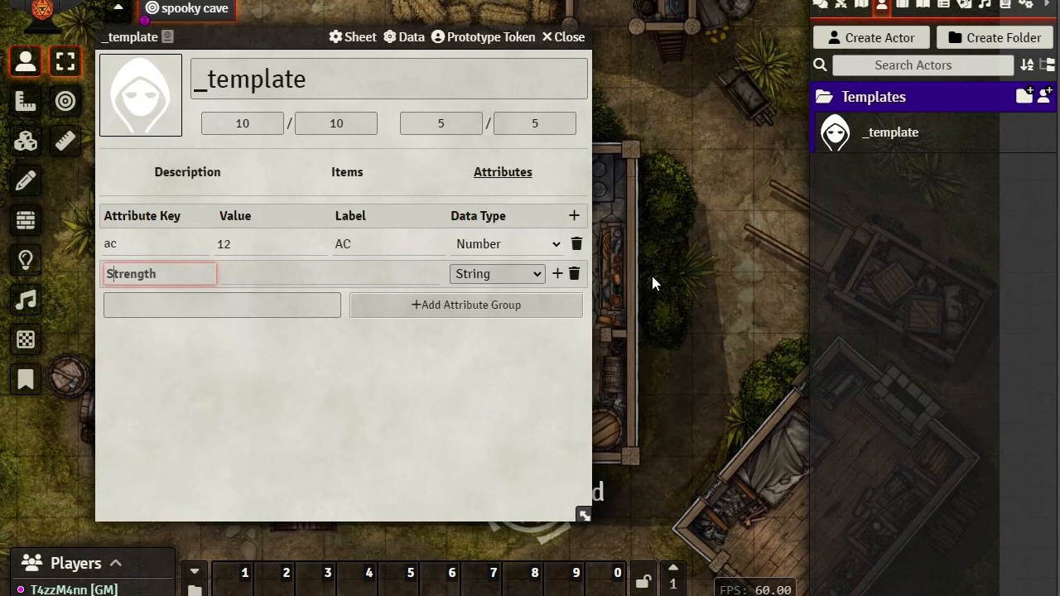
click(575, 275)
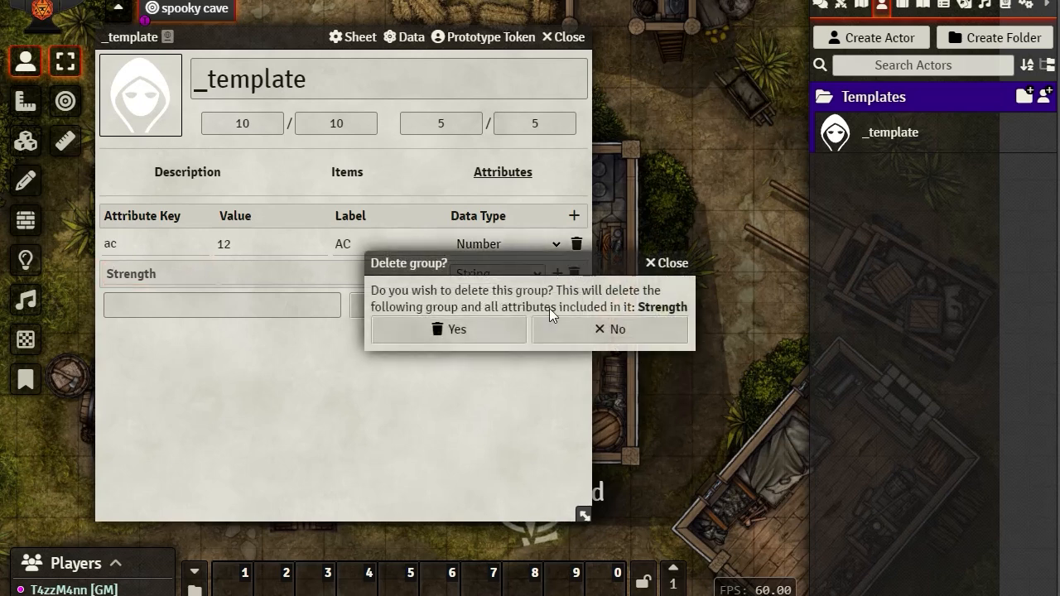
click(456, 338)
- Add an attribute group with the lowercase key strength to the _template actor
click(119, 272)
text(s)
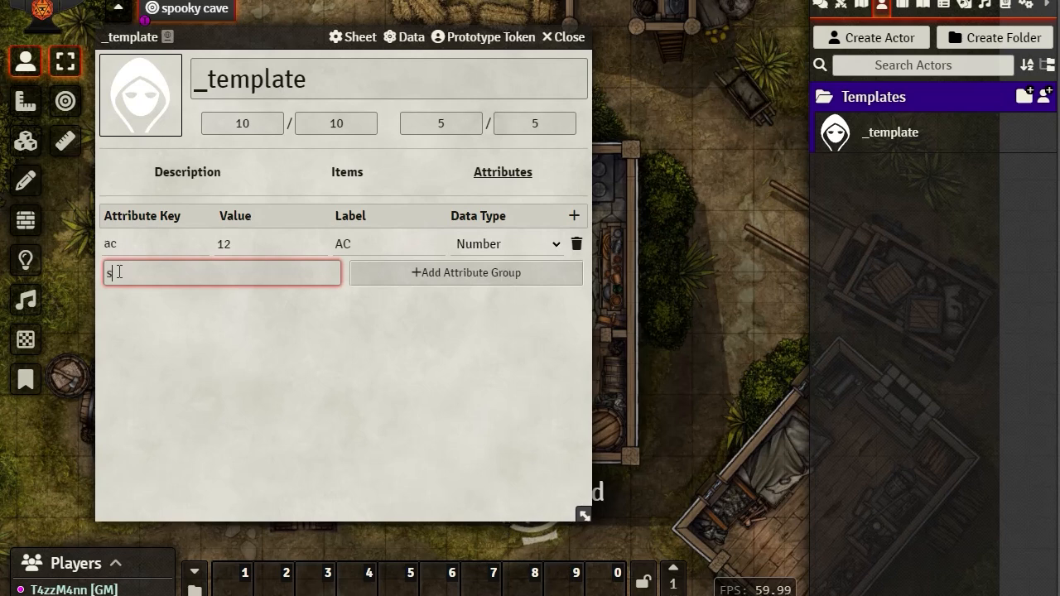
text(trength)
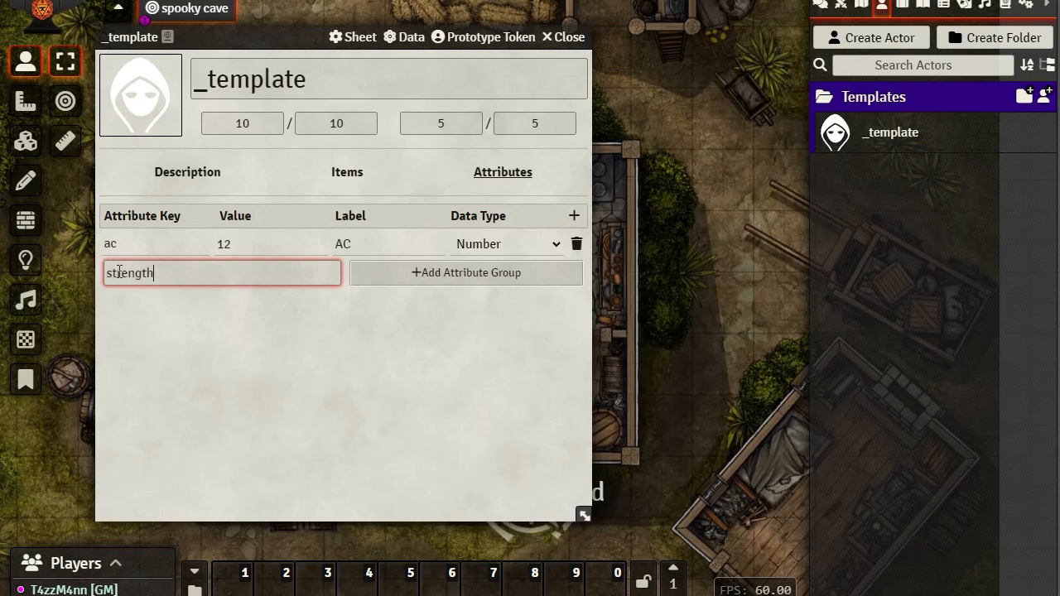
click(343, 382)
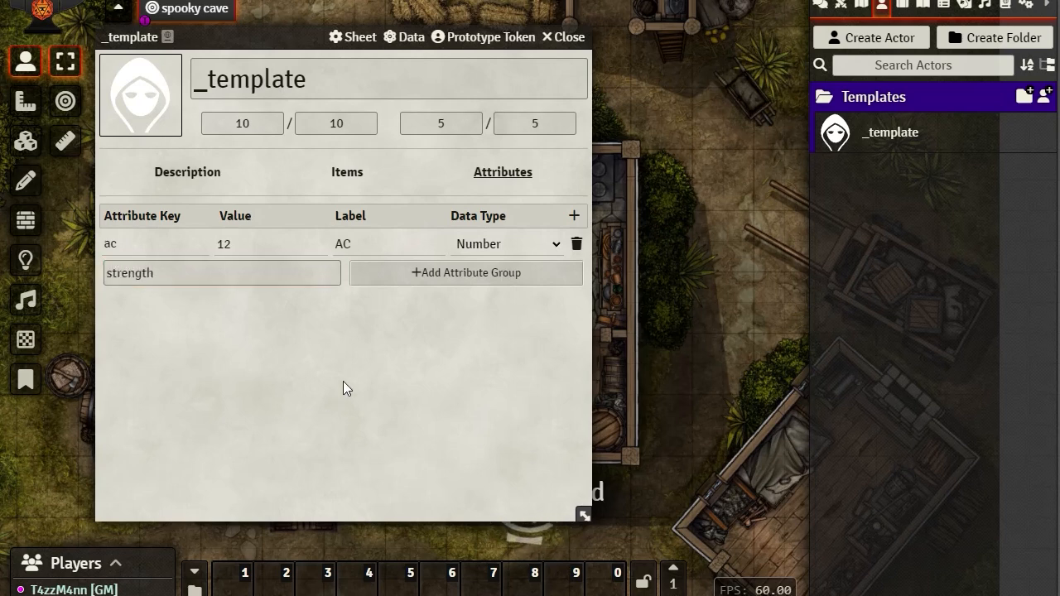
click(469, 275)
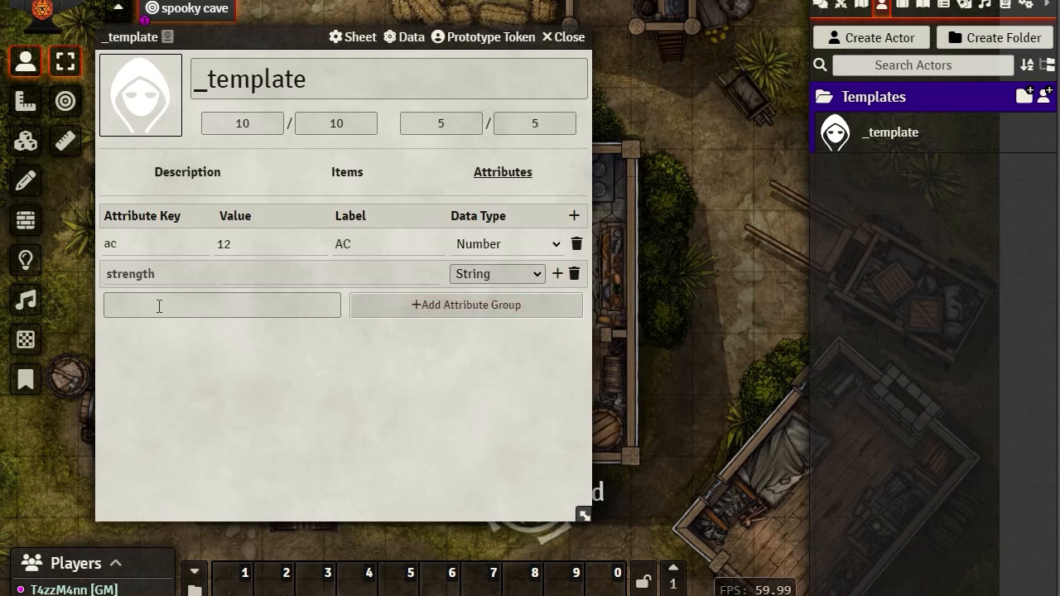
- Give the strength group the label Strength and add a new attribute inside the group
click(228, 268)
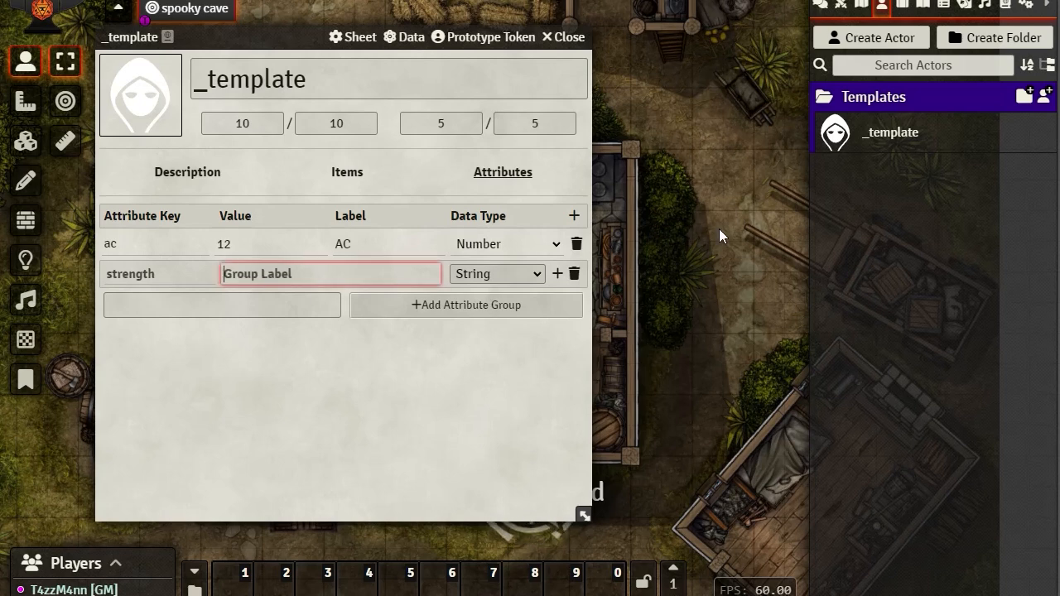
text(Stren)
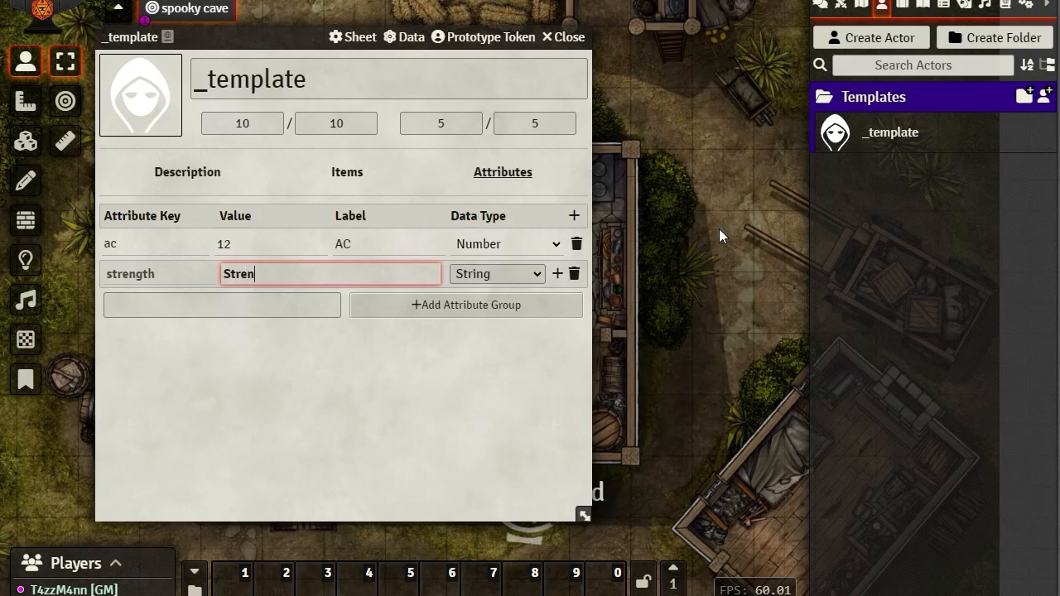
text(gth)
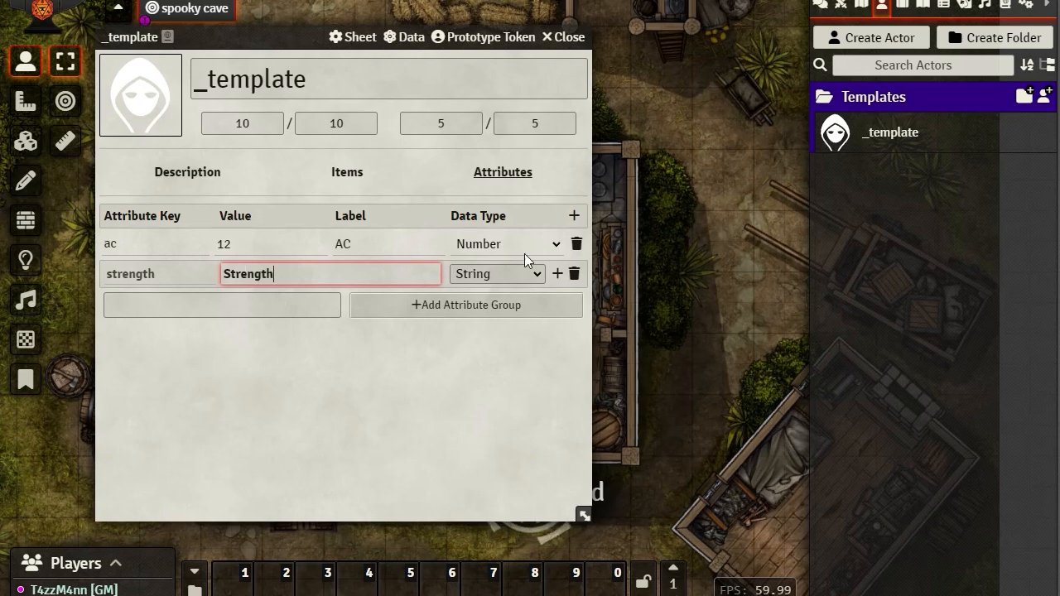
click(386, 423)
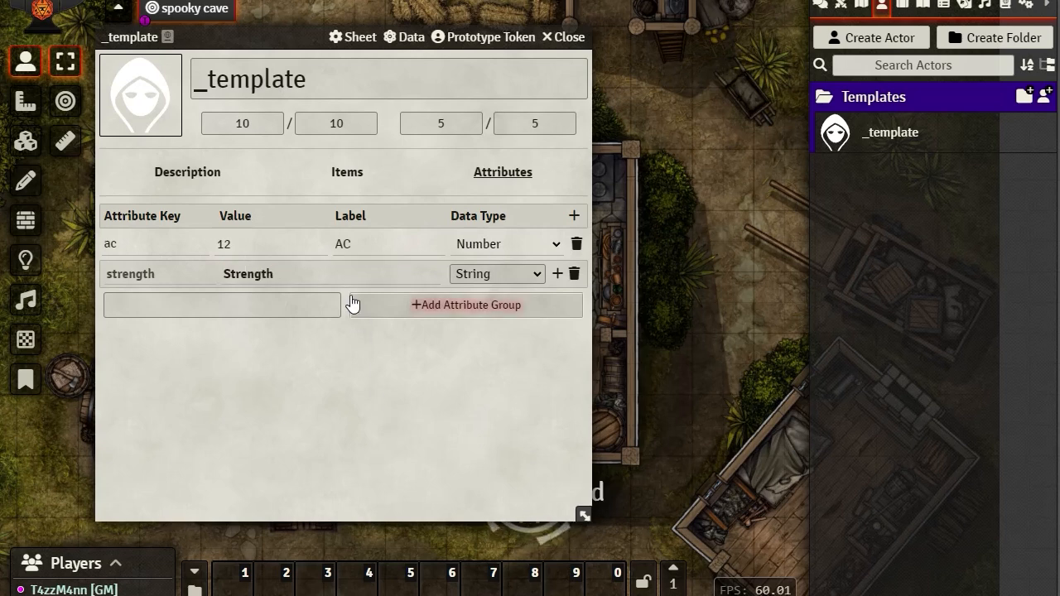
click(559, 276)
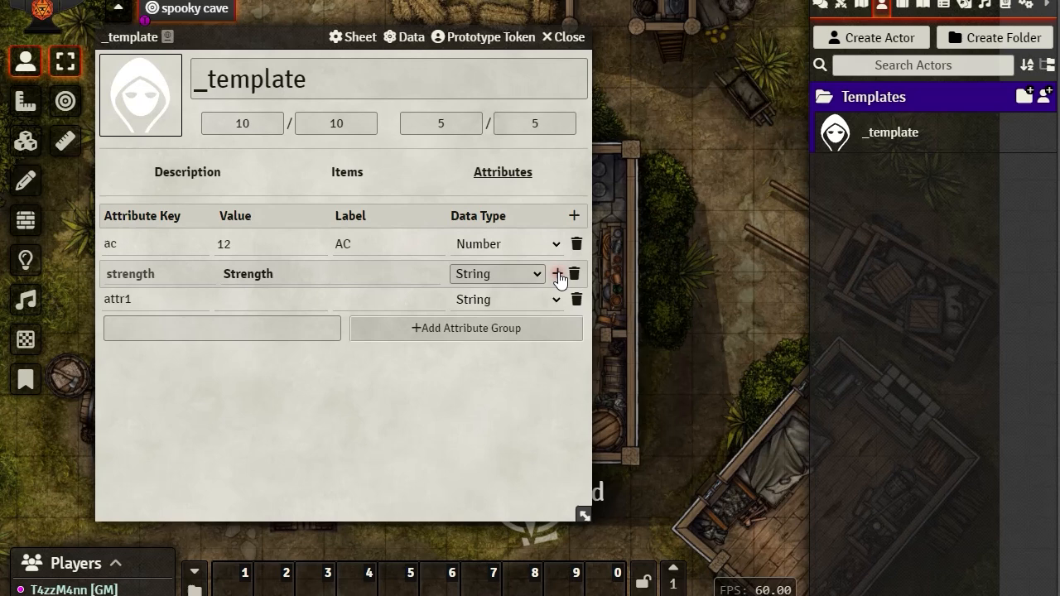
click(123, 323)
text(st)
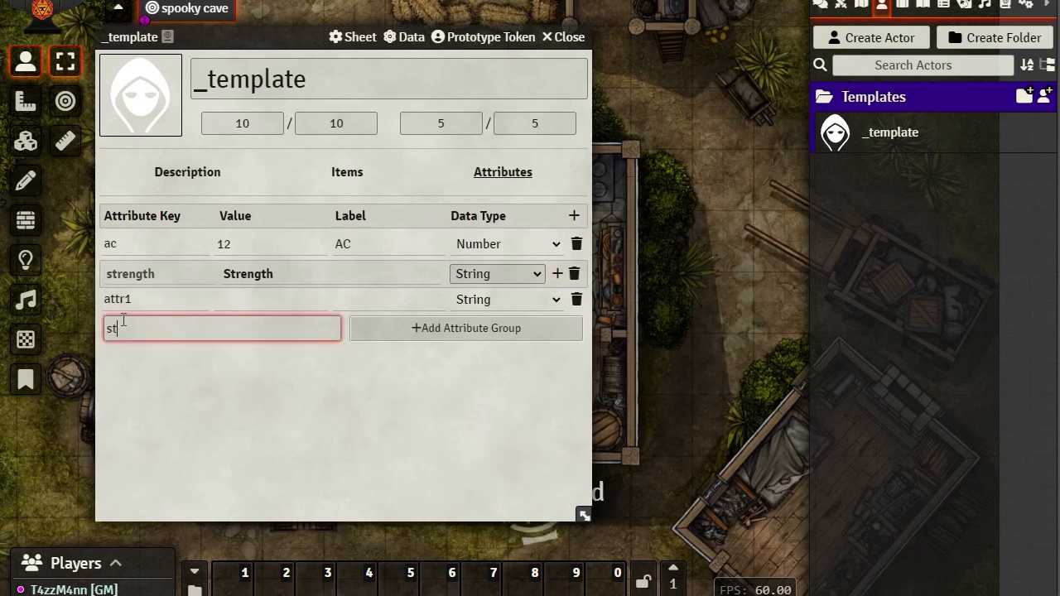
text(rVal)
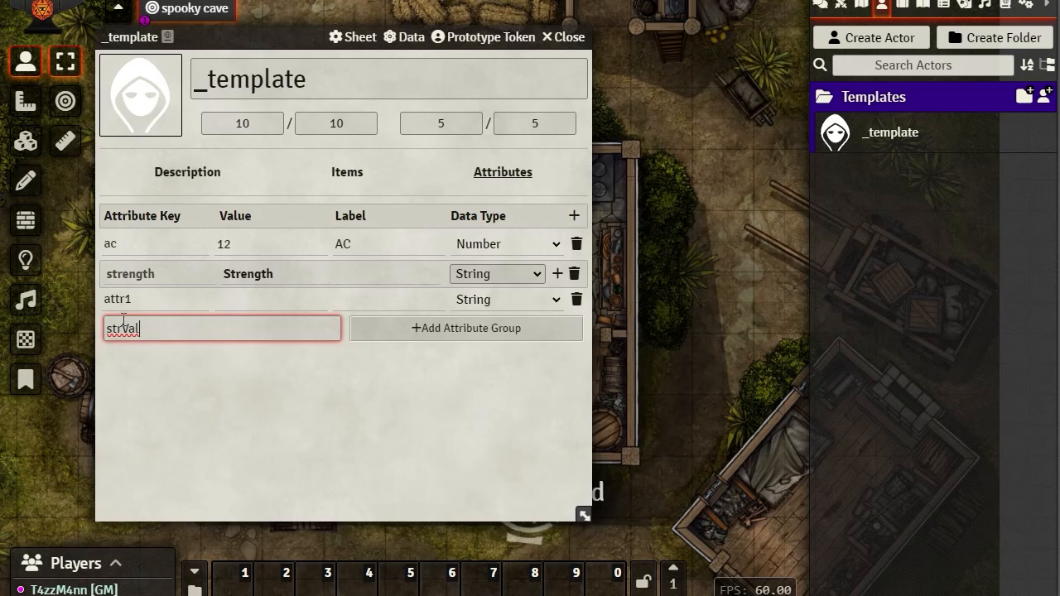
double_click(194, 328)
key(BackSpace)
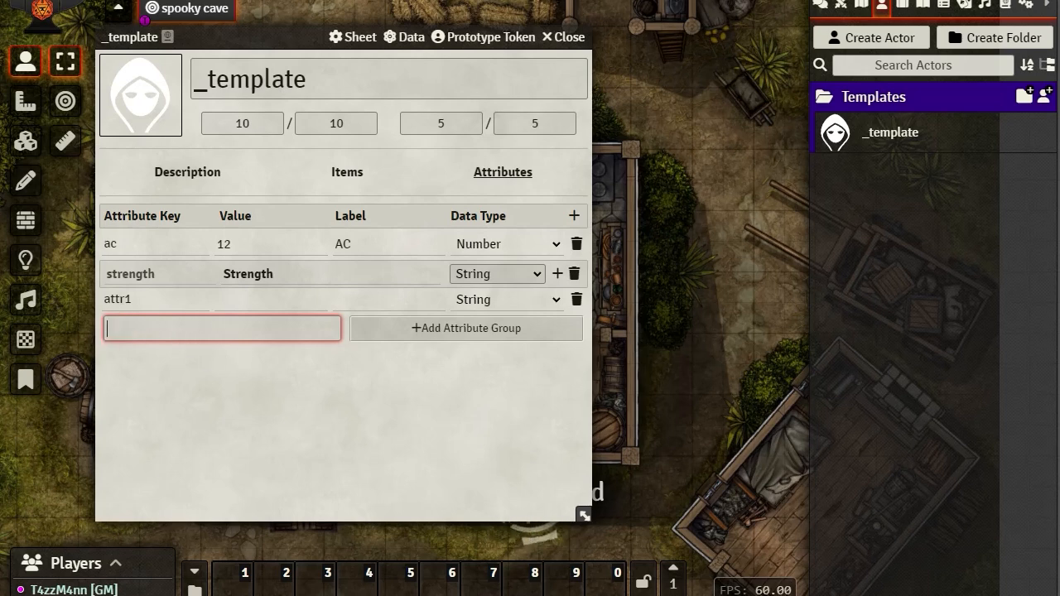
- Rename the key of the new attribute in the strength group to strVal
click(136, 299)
key(BackSpace)
key(BackSpace)
key(BackSpace)
key(BackSpace)
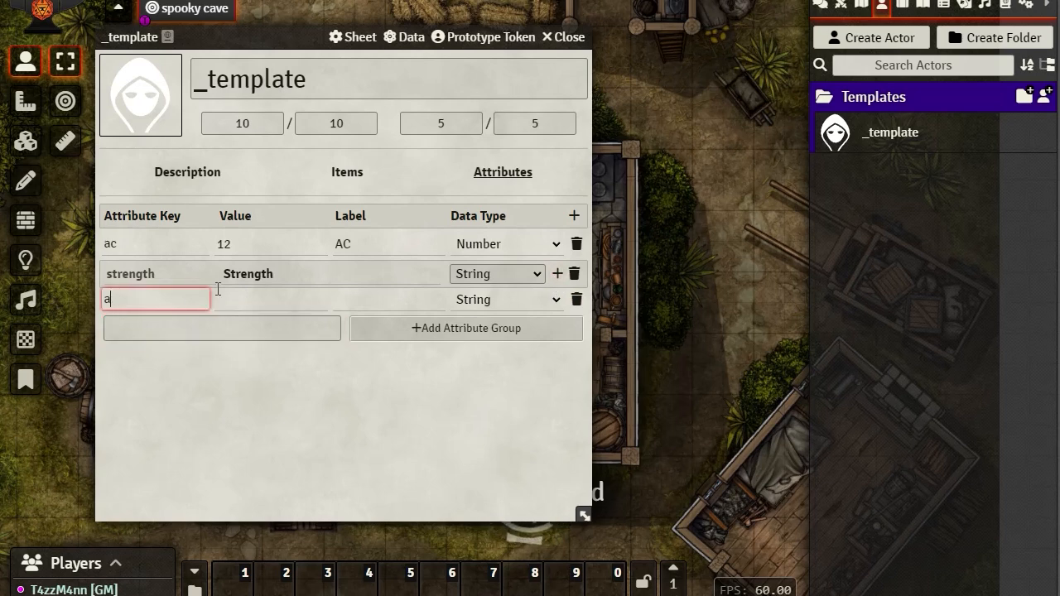
text(str)
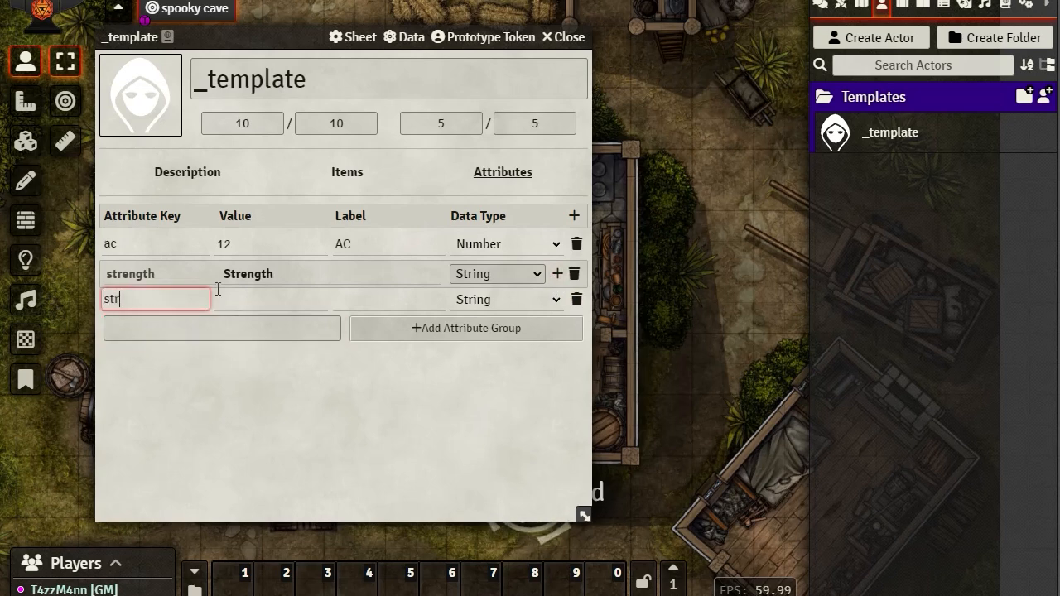
text(Val)
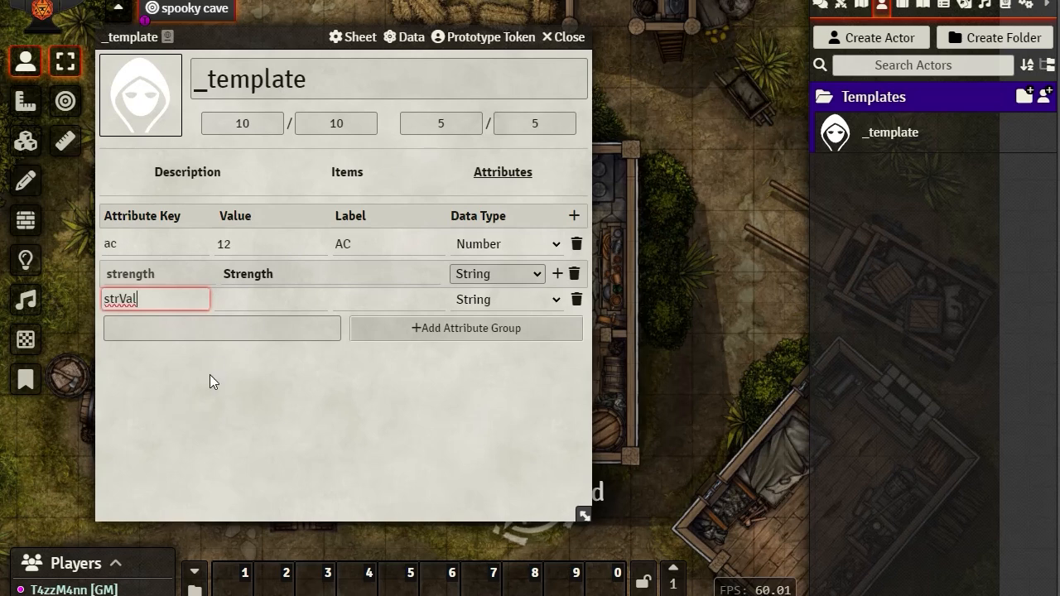
click(245, 299)
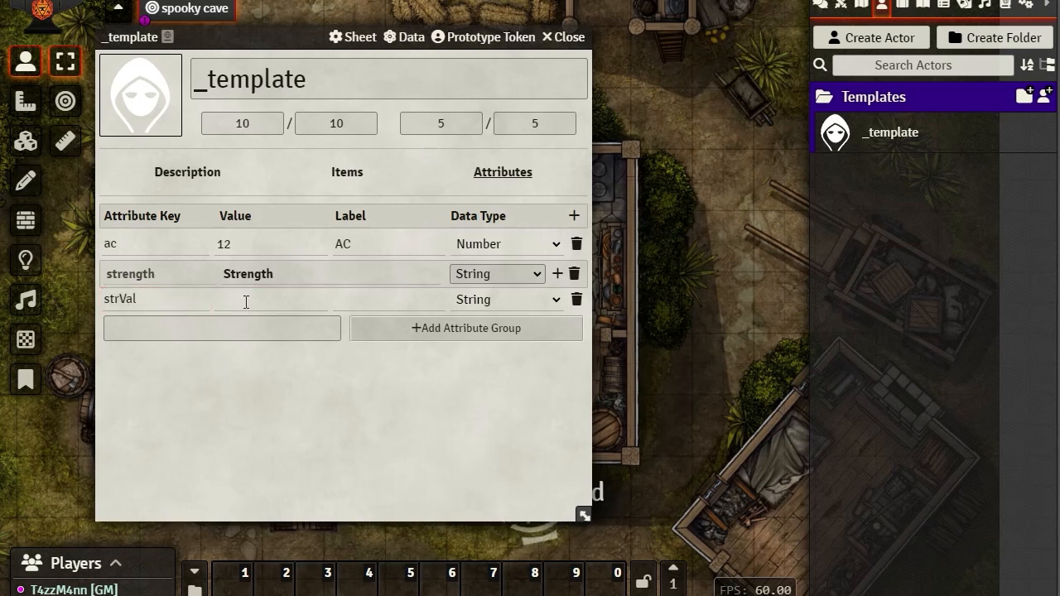
- Set the strVal attribute's value to 14 and its label to Strength Value
click(246, 301)
text(15)
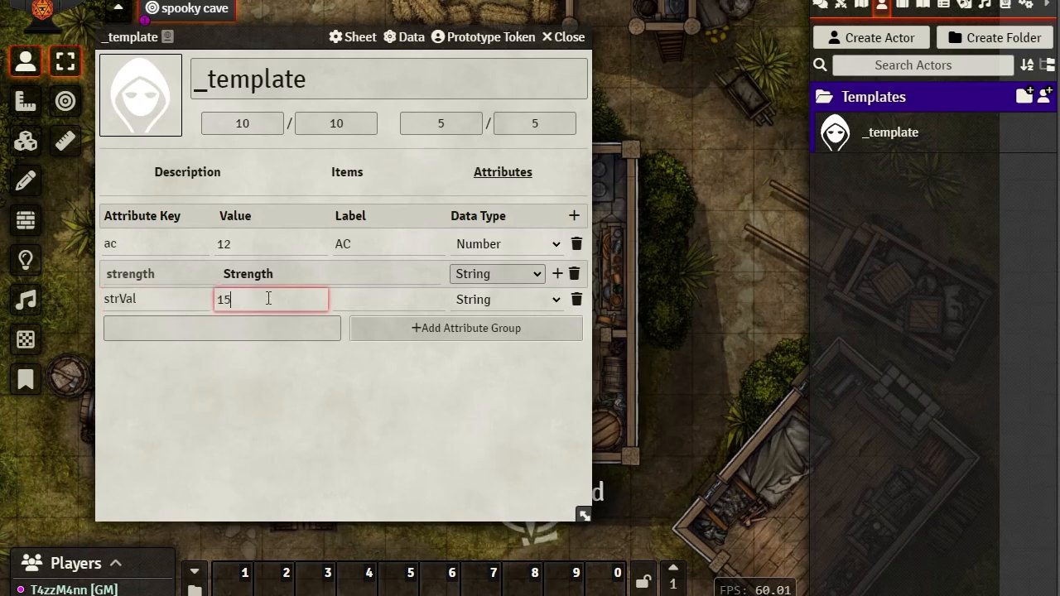
key(BackSpace)
text(4)
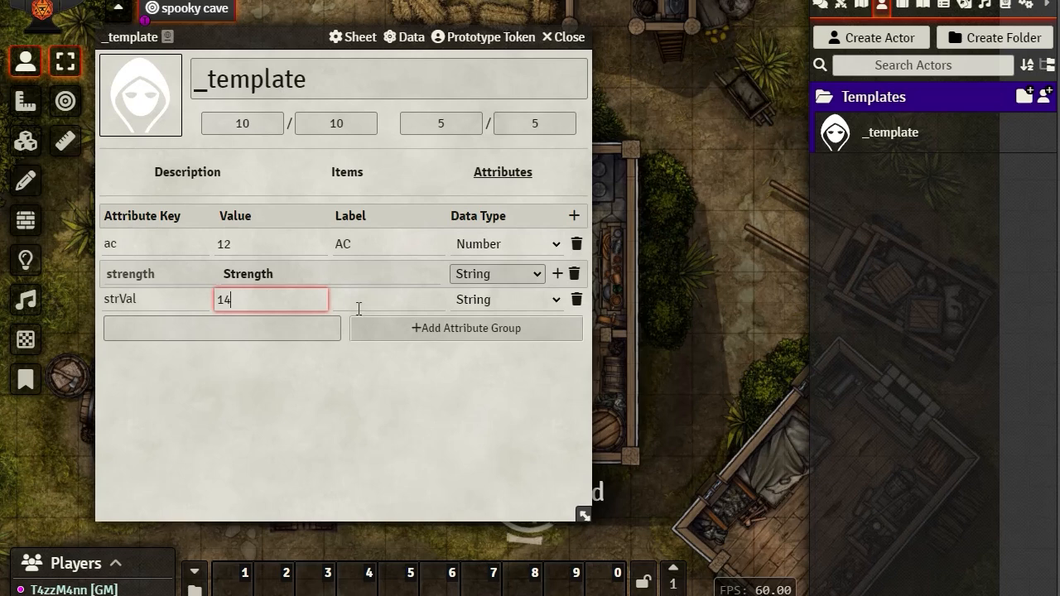
click(357, 303)
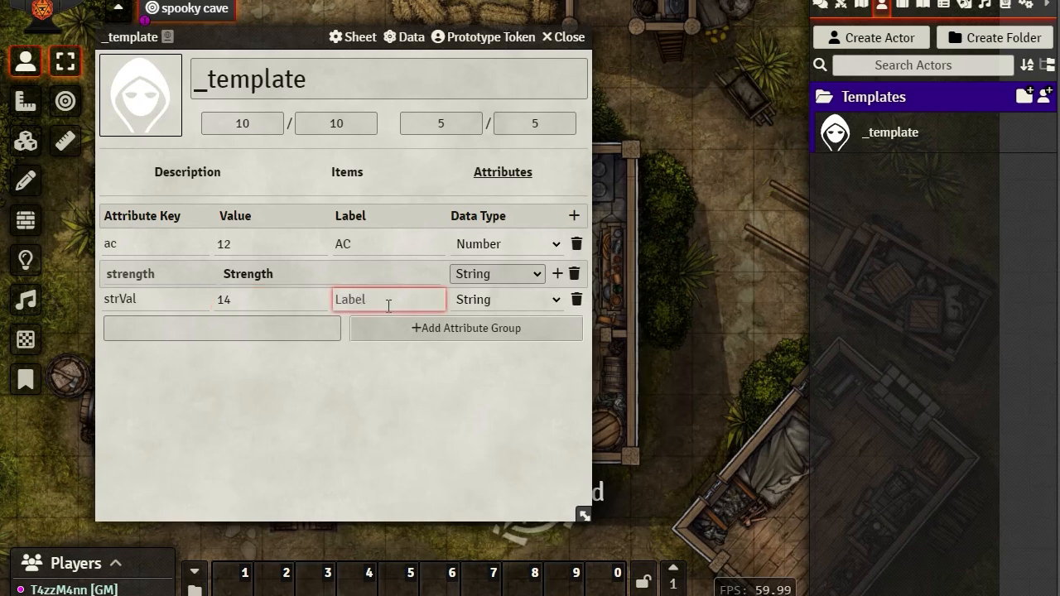
text(Strengt)
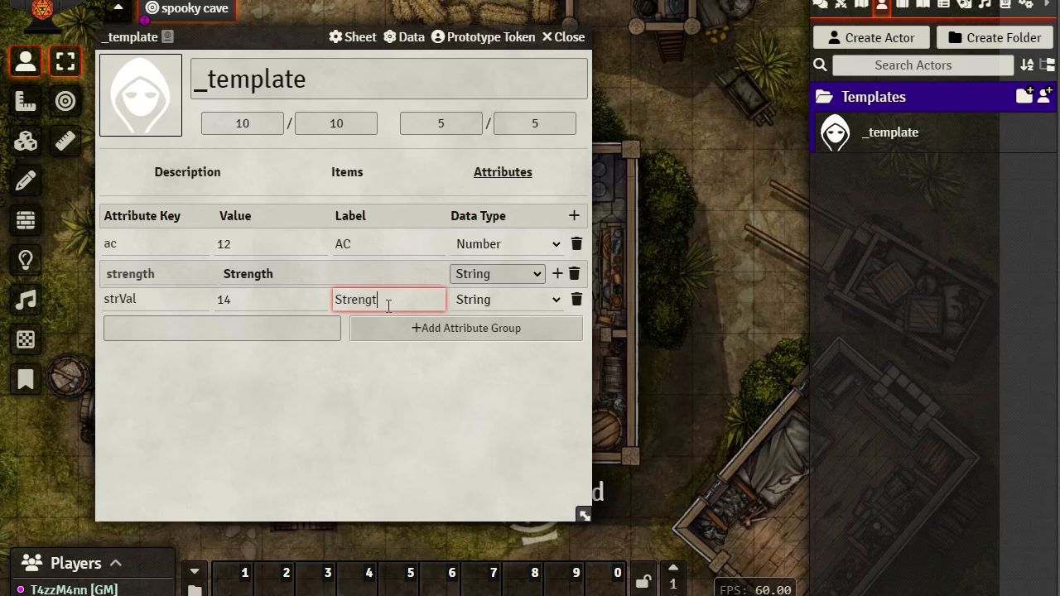
text(h Value)
- Change the data type of the strVal attribute to Number
click(555, 306)
click(554, 304)
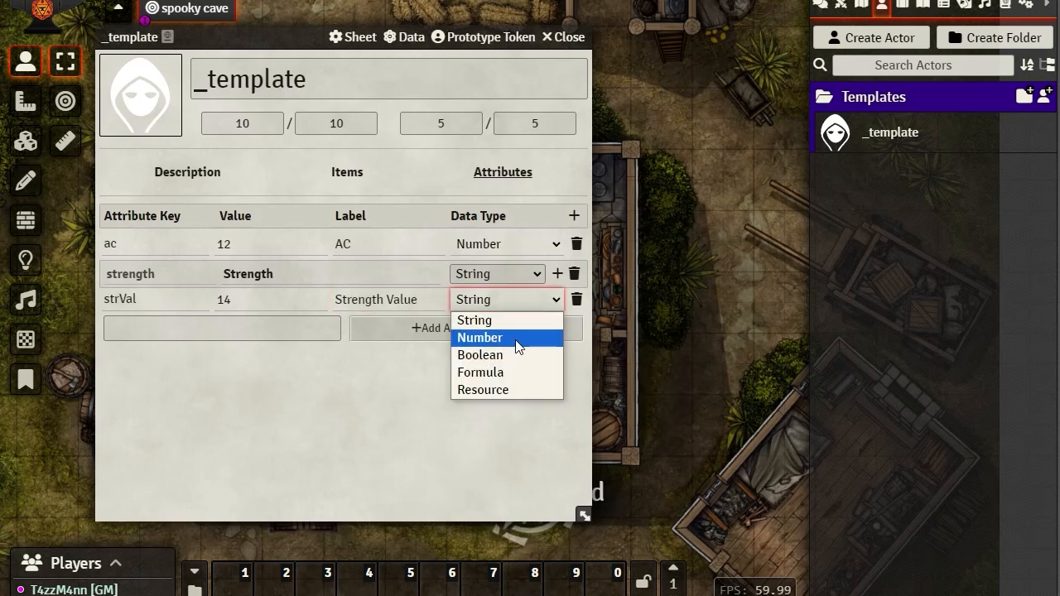
click(514, 338)
click(406, 300)
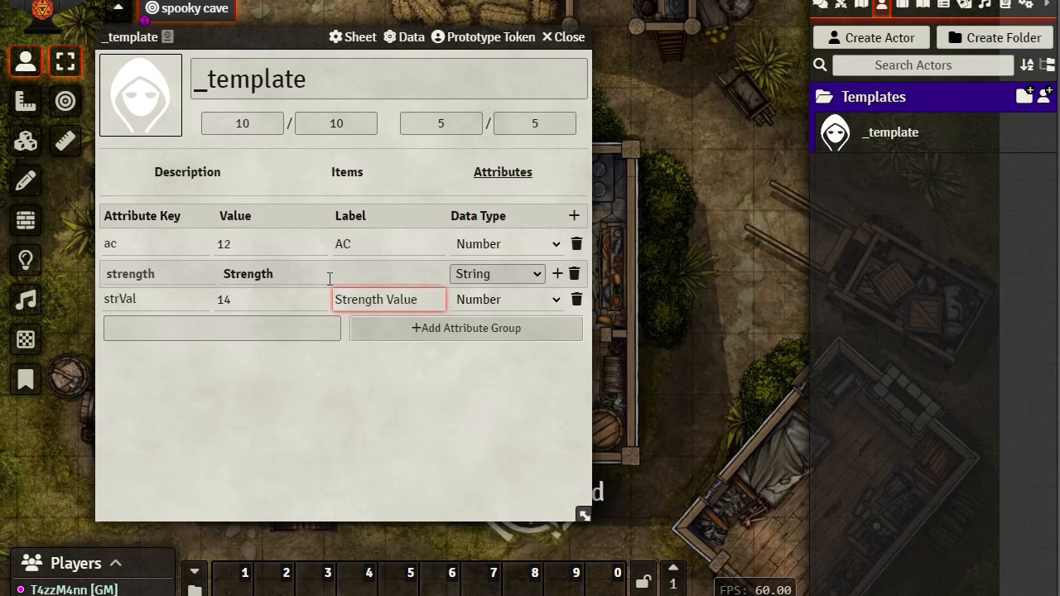
double_click(231, 299)
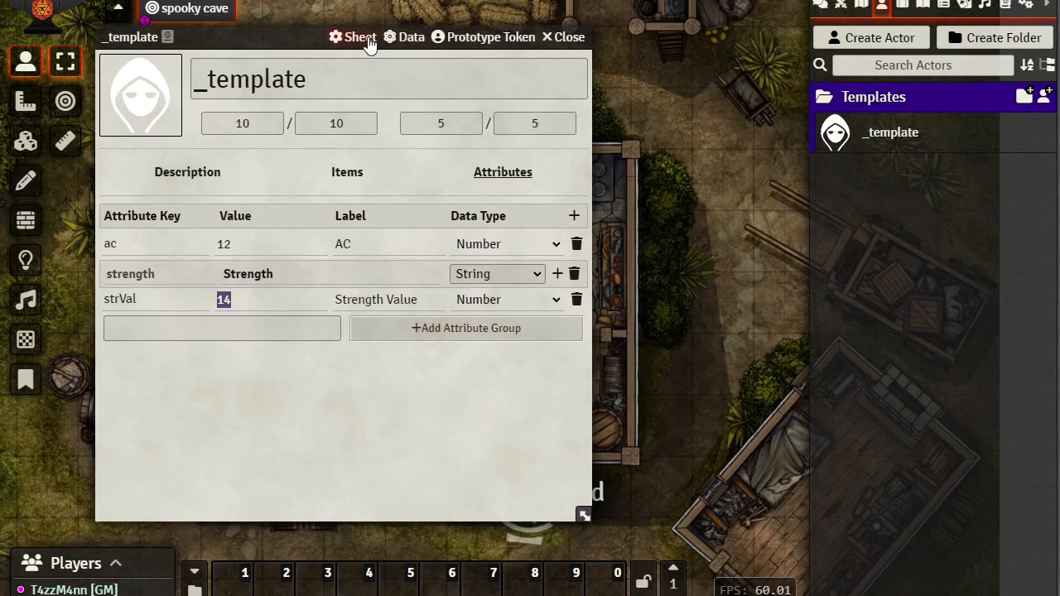
- Inspect the _template actor's data, expanding the strength entry to examine strVal, and close the inspector
click(412, 38)
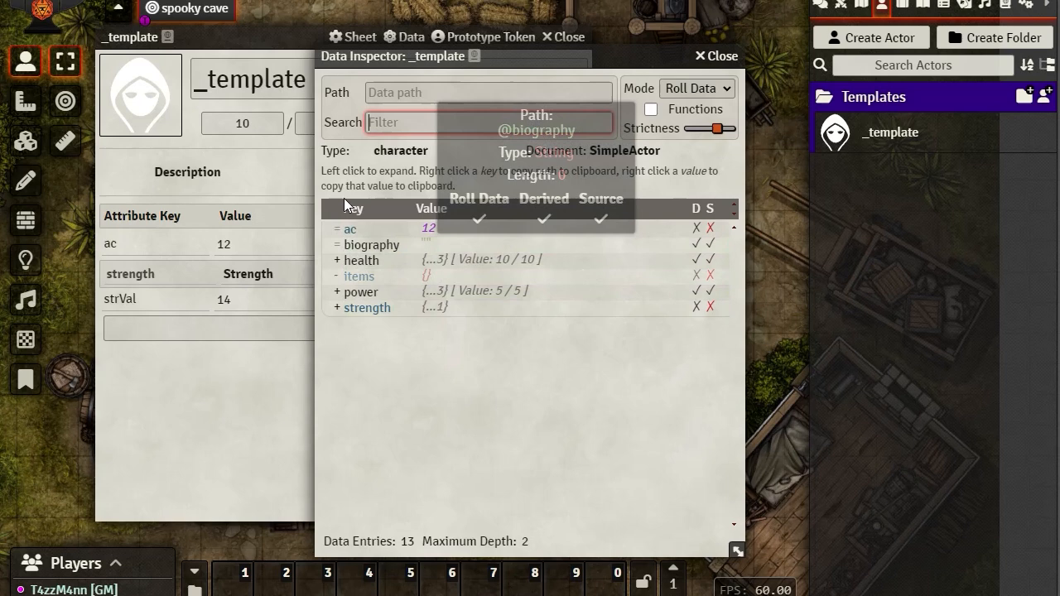
click(336, 307)
mouse_move(374, 325)
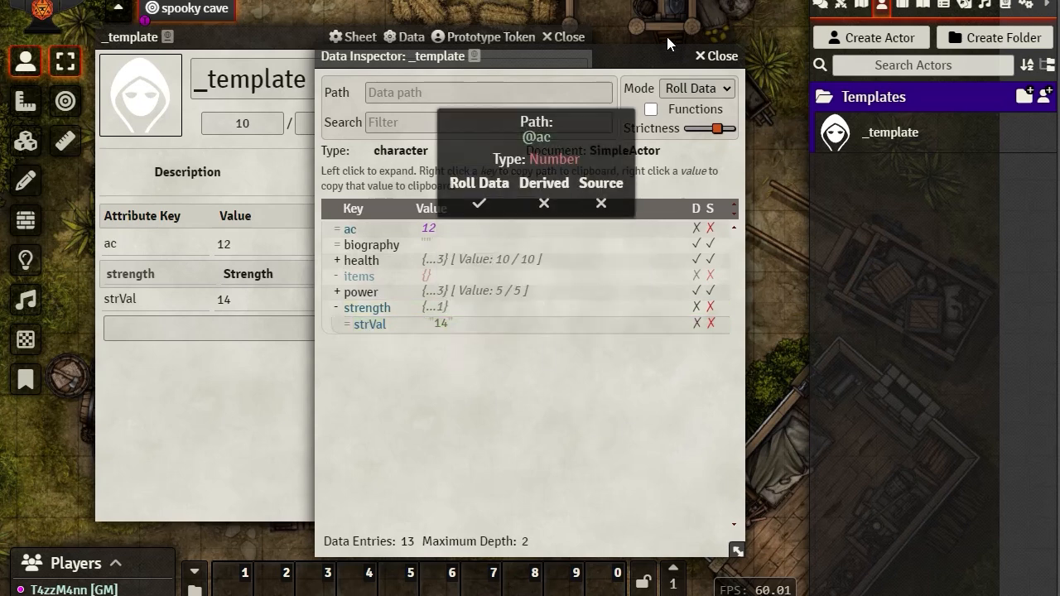
click(719, 57)
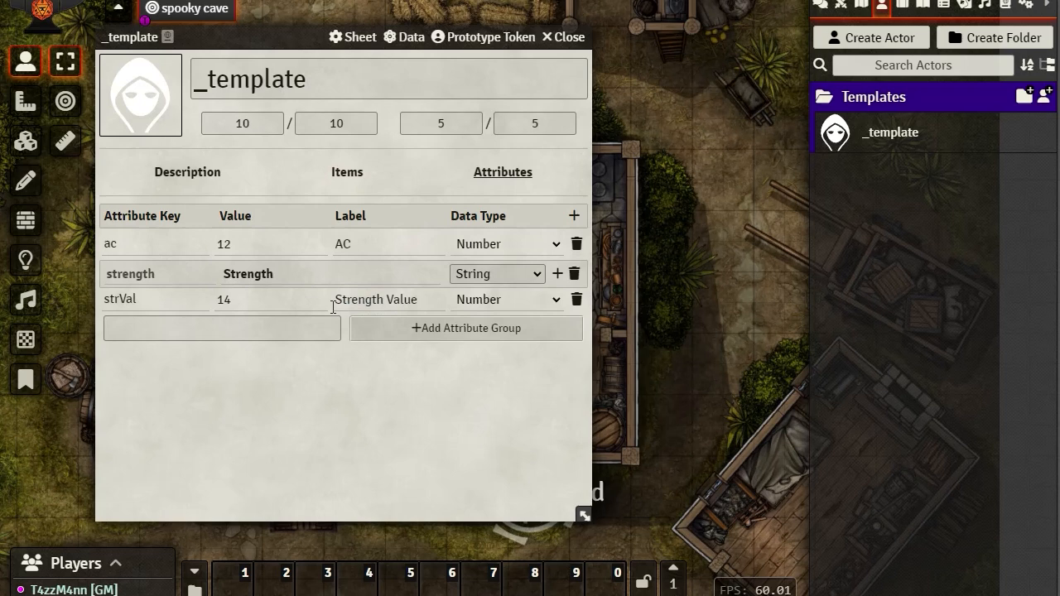
- Add another attribute to the strength group with the key strMod and the data type Formula
click(557, 274)
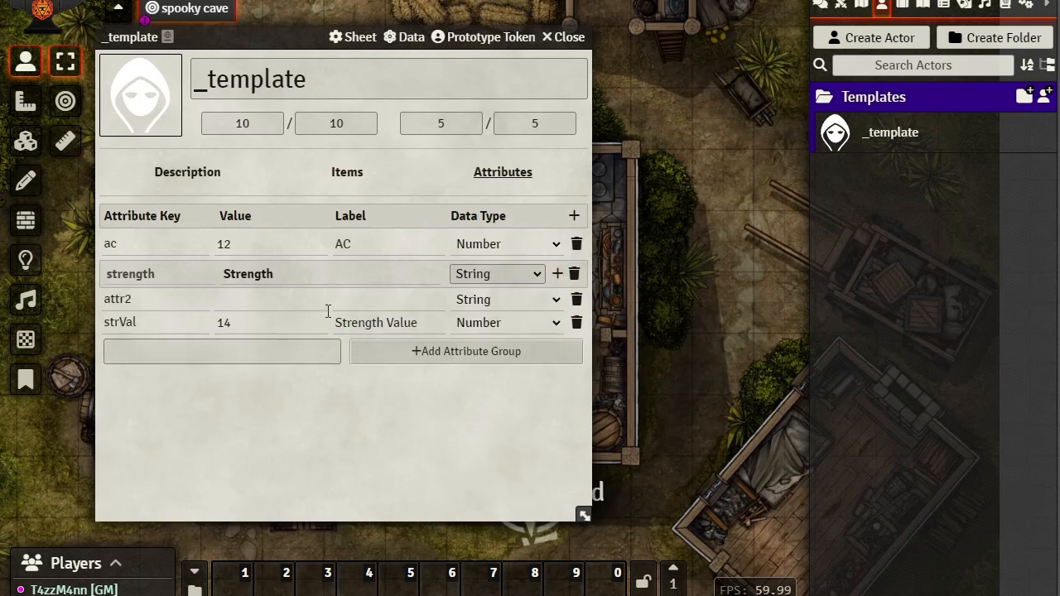
click(161, 303)
key(BackSpace)
key(BackSpace)
key(BackSpace)
key(BackSpace)
key(BackSpace)
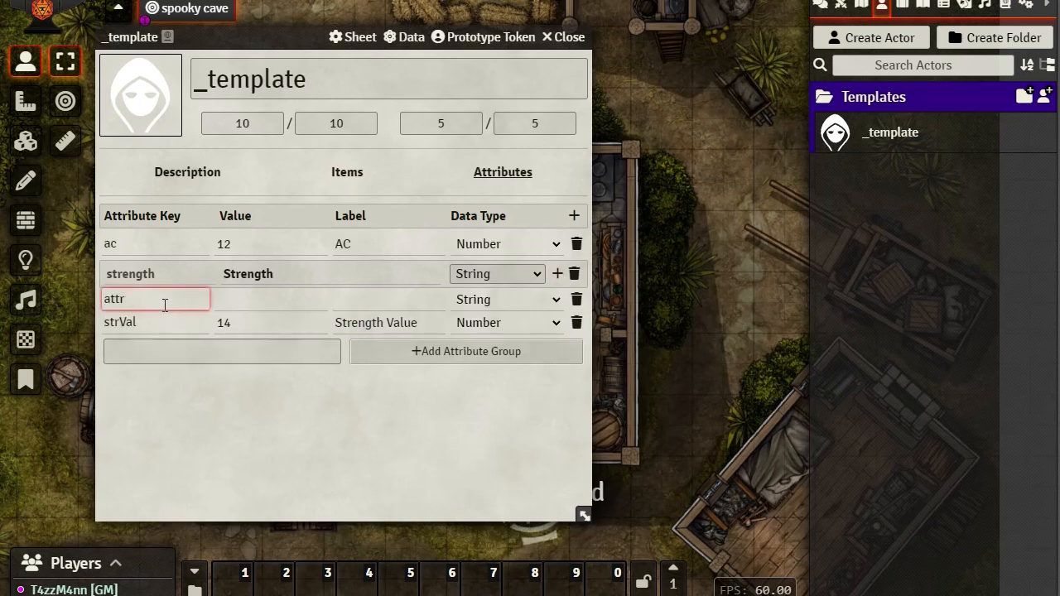
text(str)
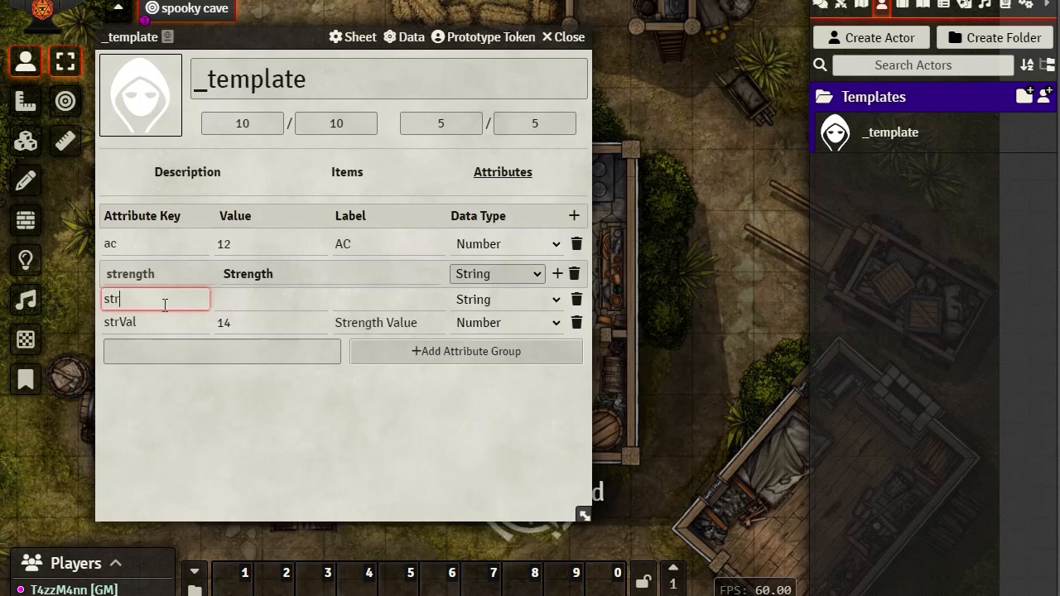
text(Mod)
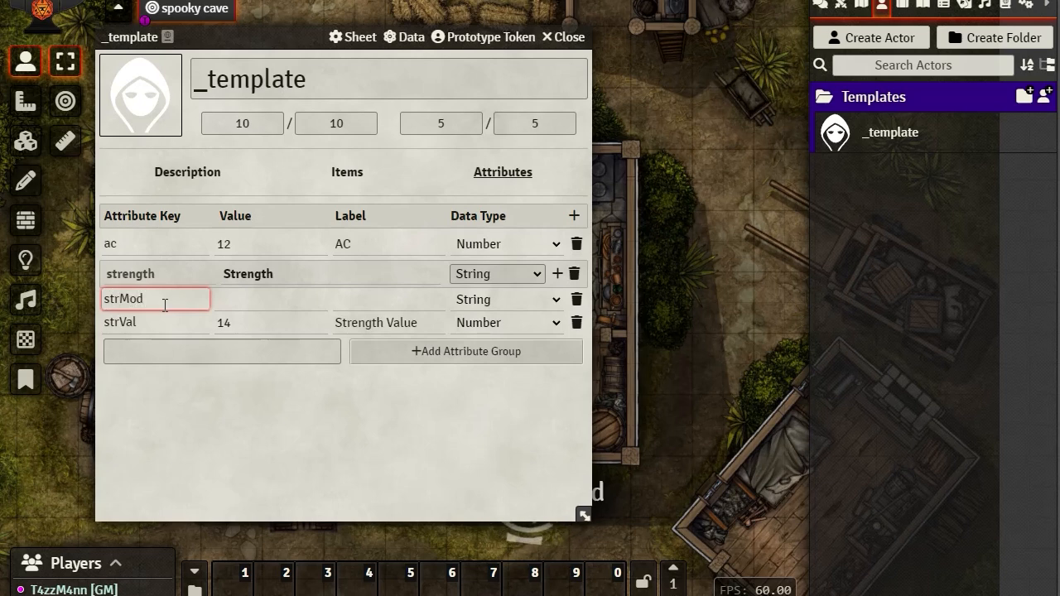
click(555, 300)
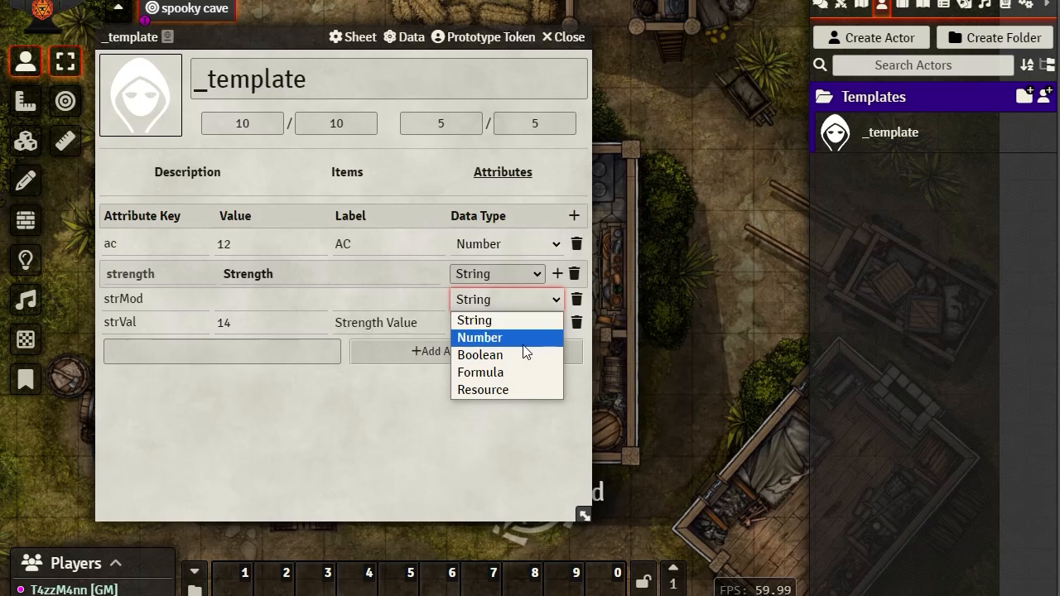
click(520, 371)
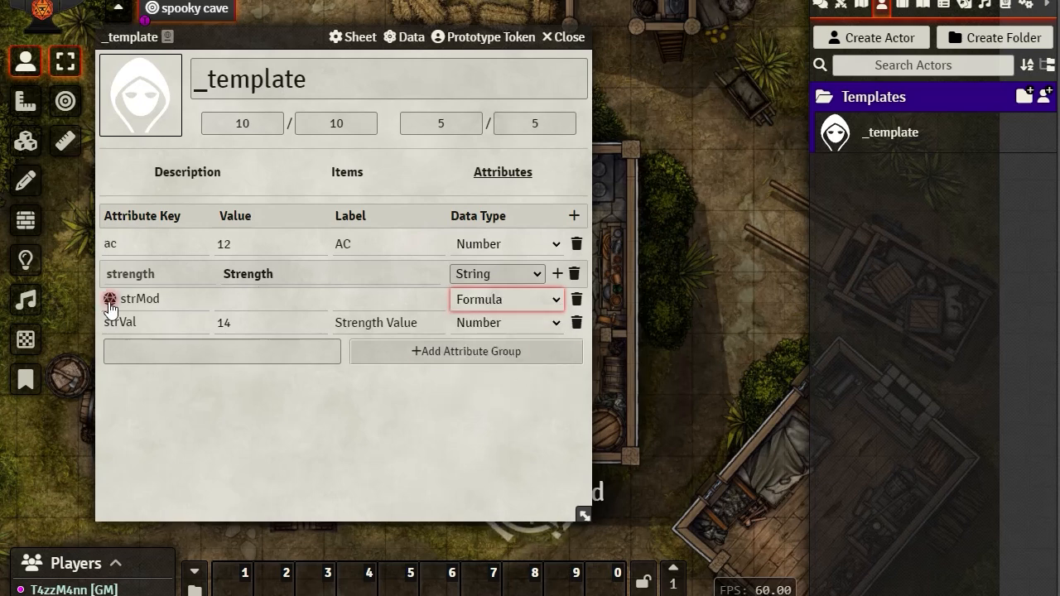
- Enter empty parentheses enclosed in curly braces, {()}, as the value of the strMod attribute
click(252, 303)
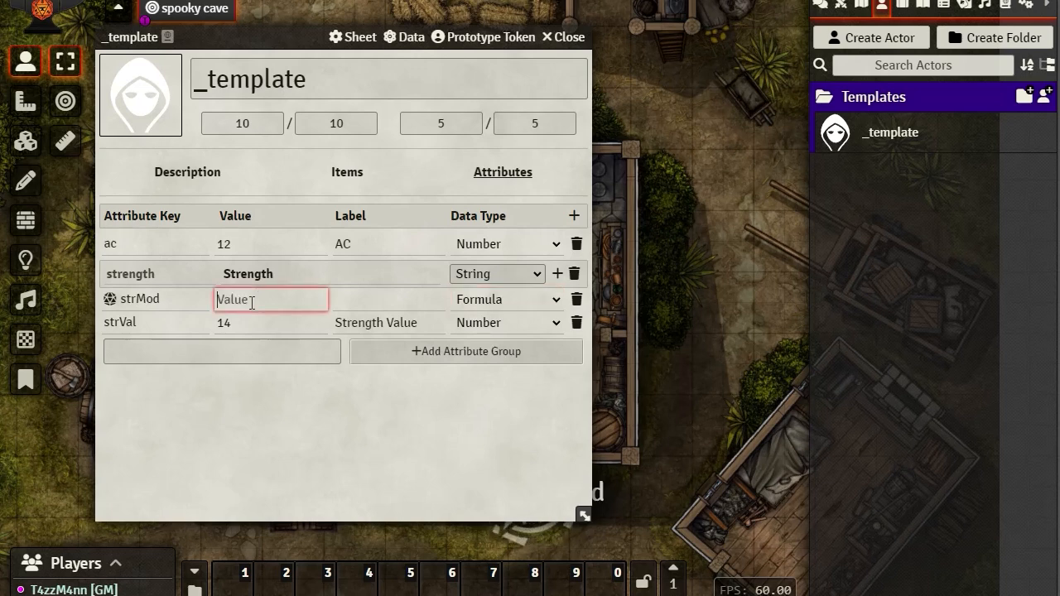
text(()
key(BackSpace)
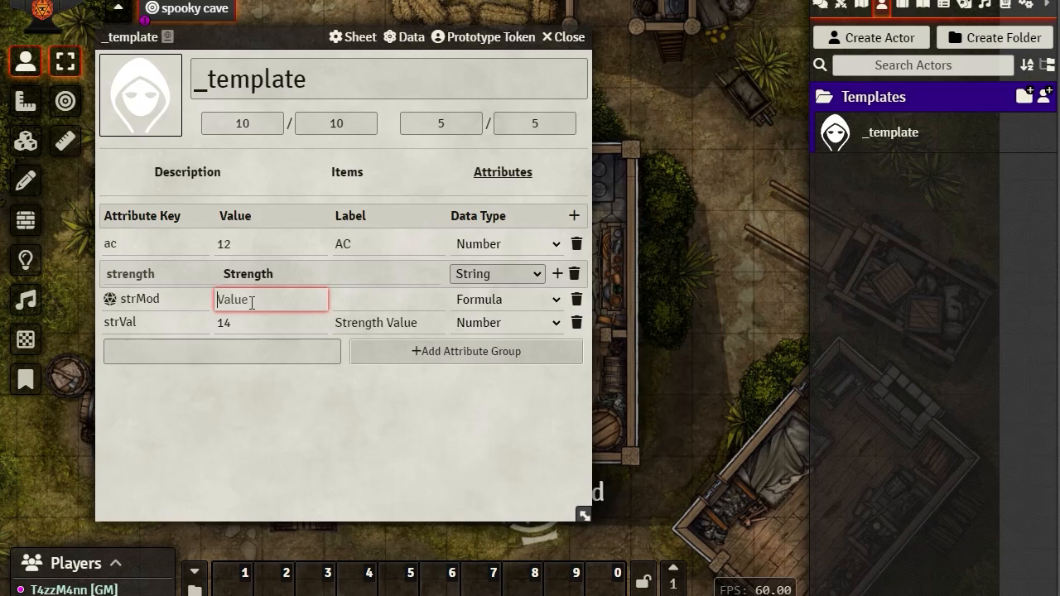
text({})
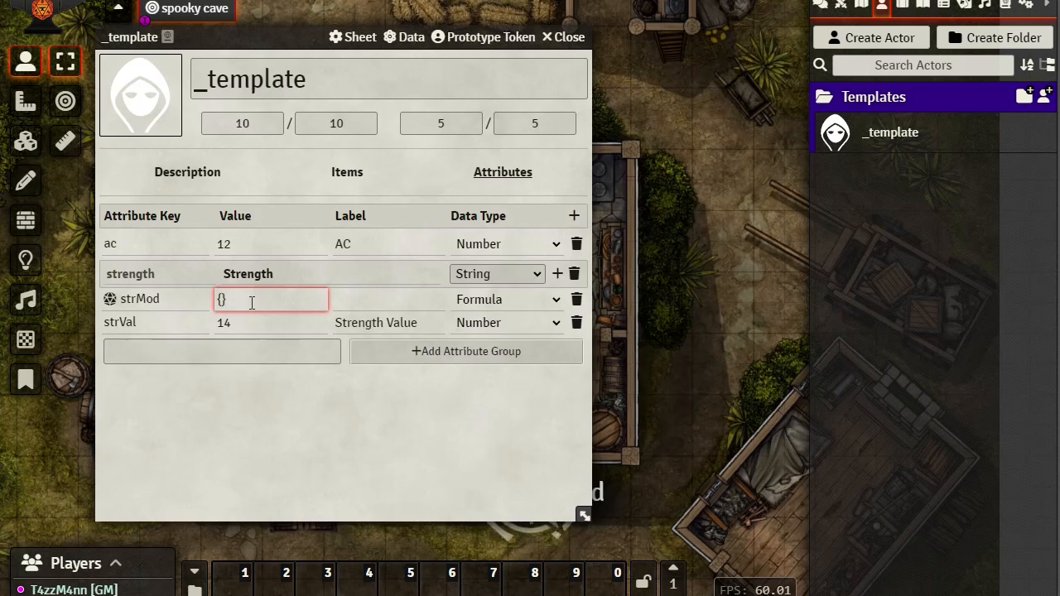
text(())
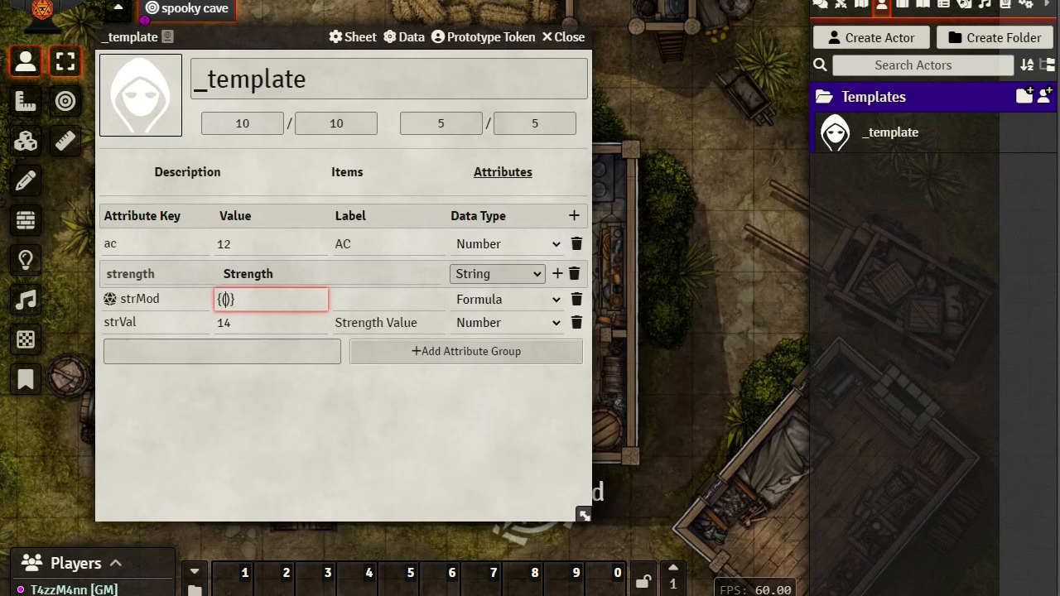
key(alt+Tab)
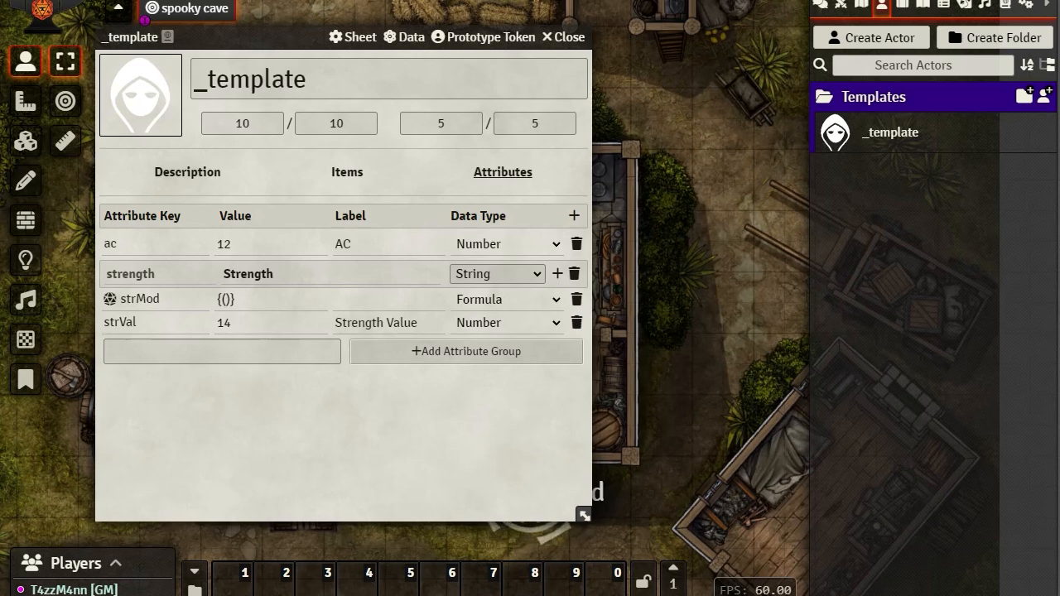
click(226, 300)
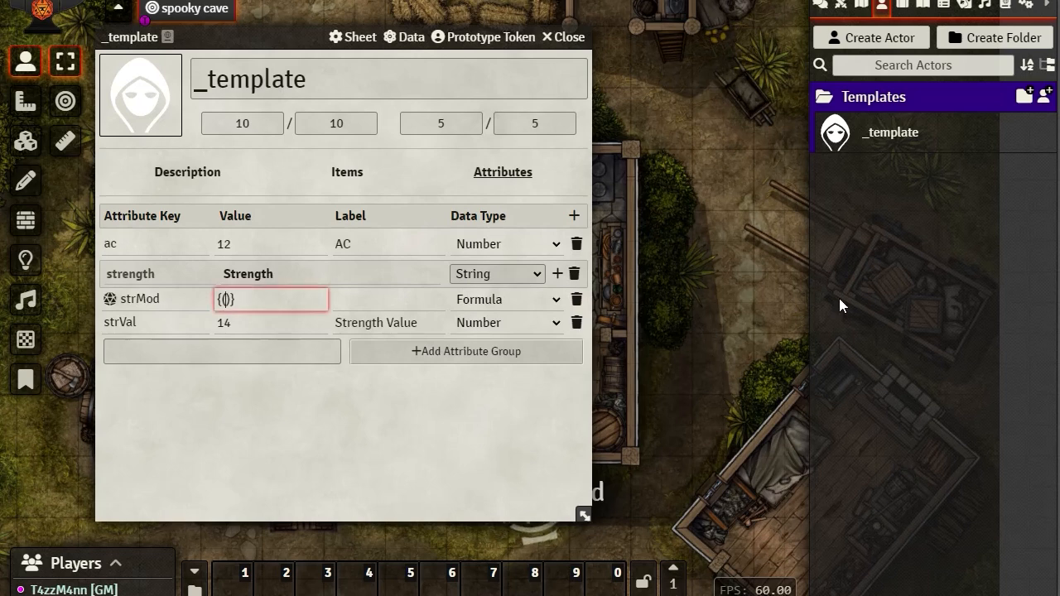
text(@)
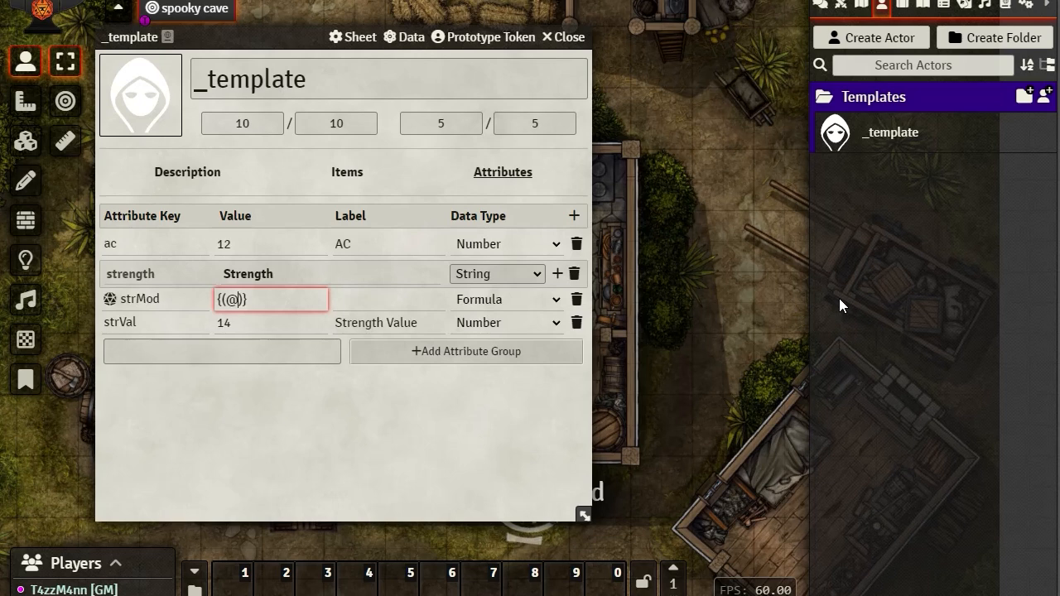
text(strengh)
text(trent)
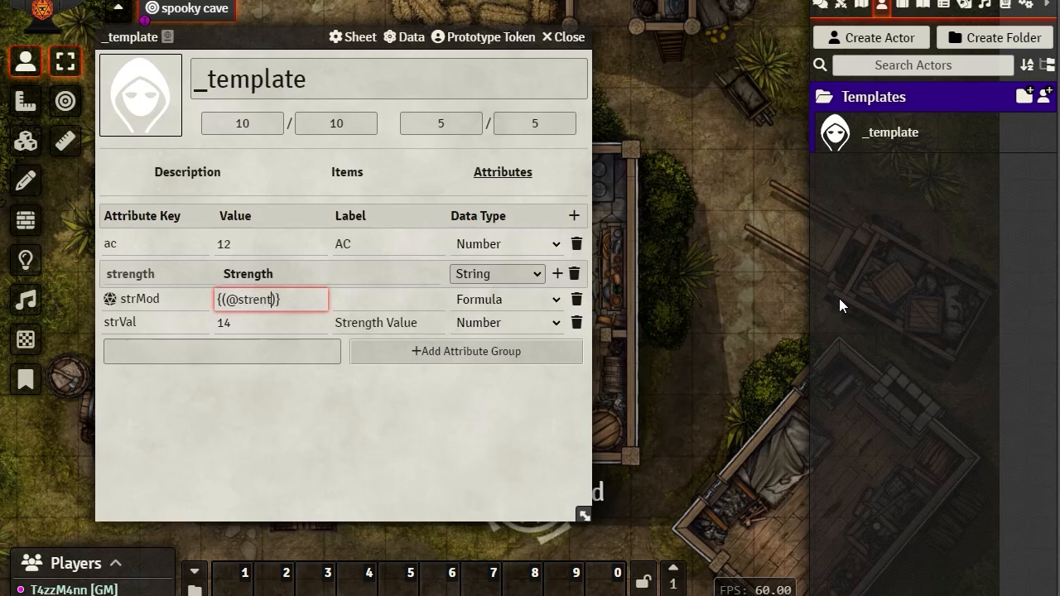
key(BackSpace)
text(ght)
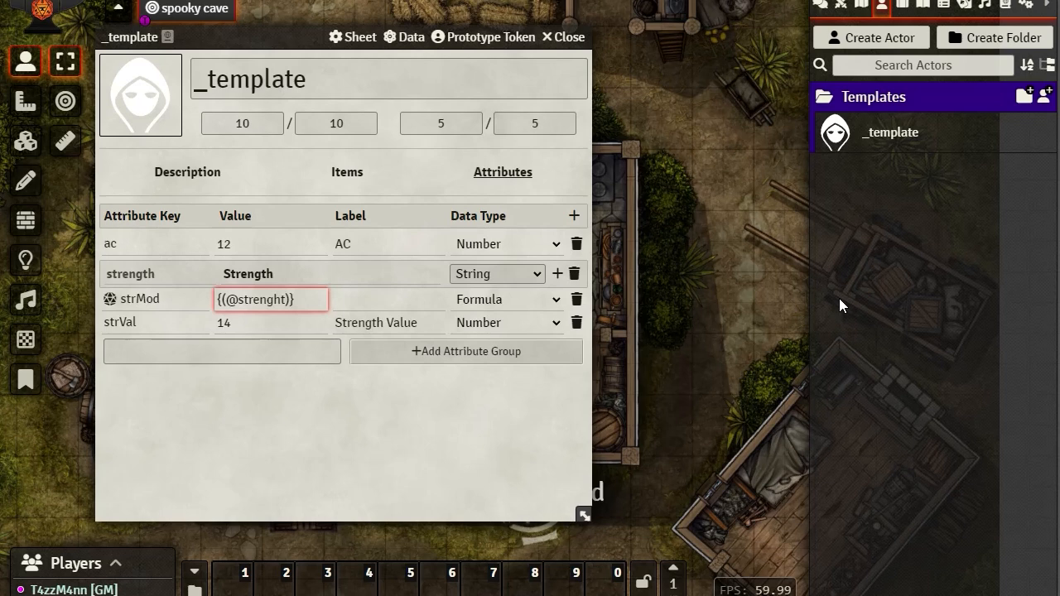
key(BackSpace)
key(BackSpace)
text(th.)
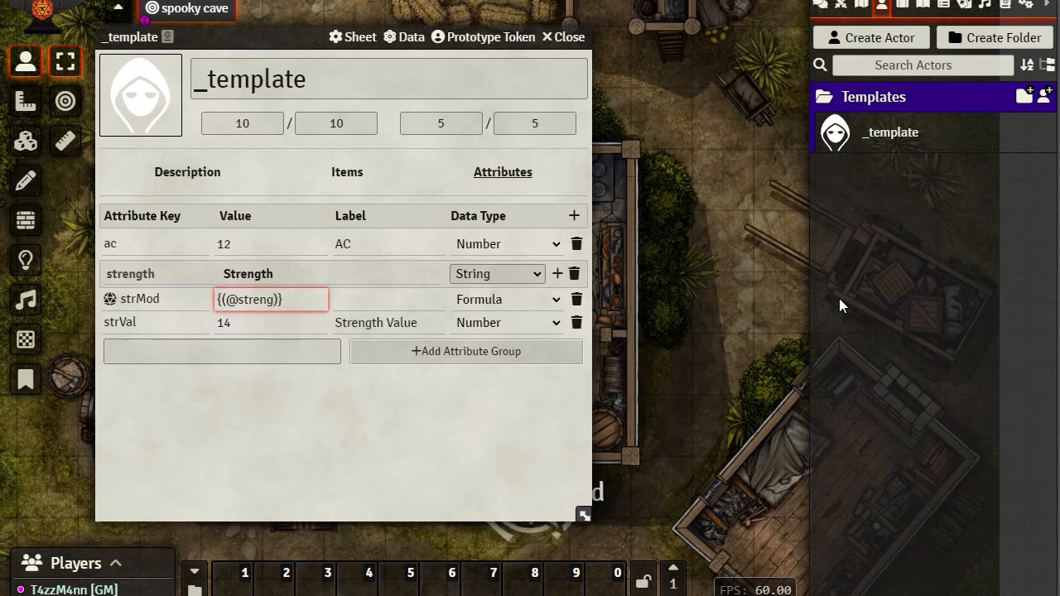
text(str)
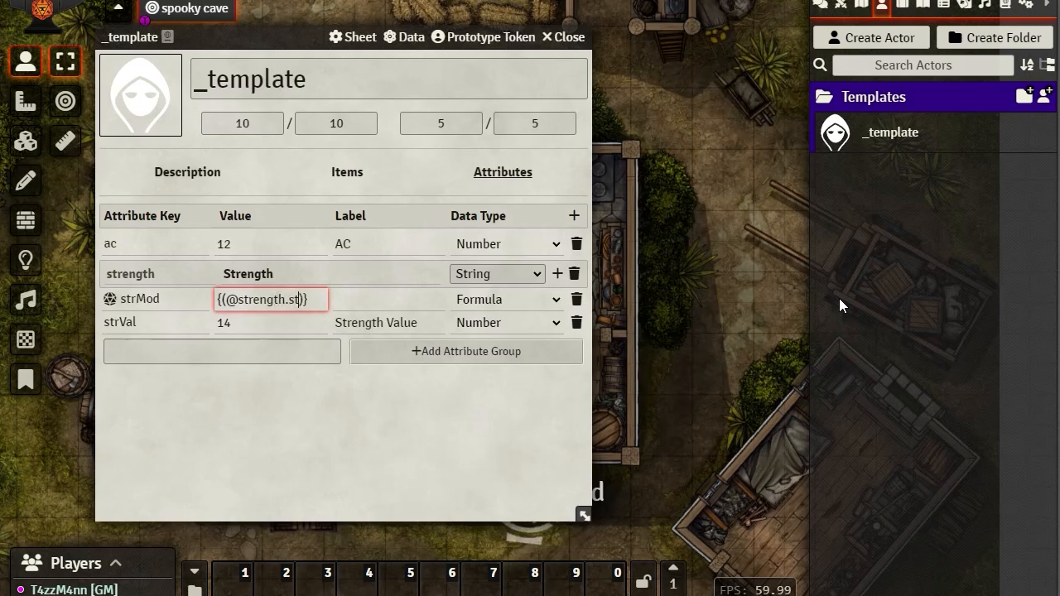
text(Mod)
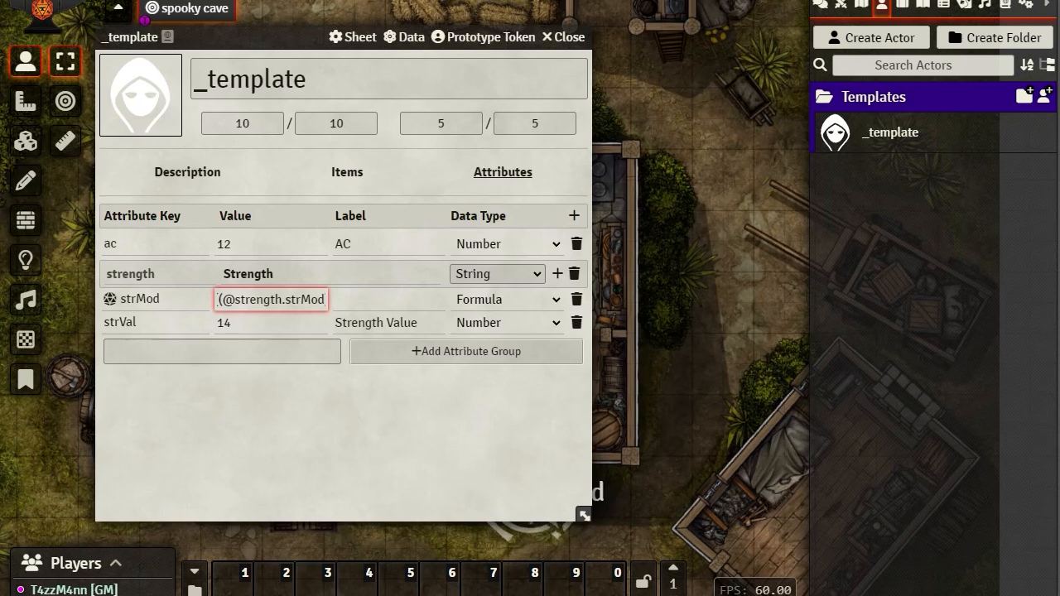
key(BackSpace)
key(BackSpace)
key(BackSpace)
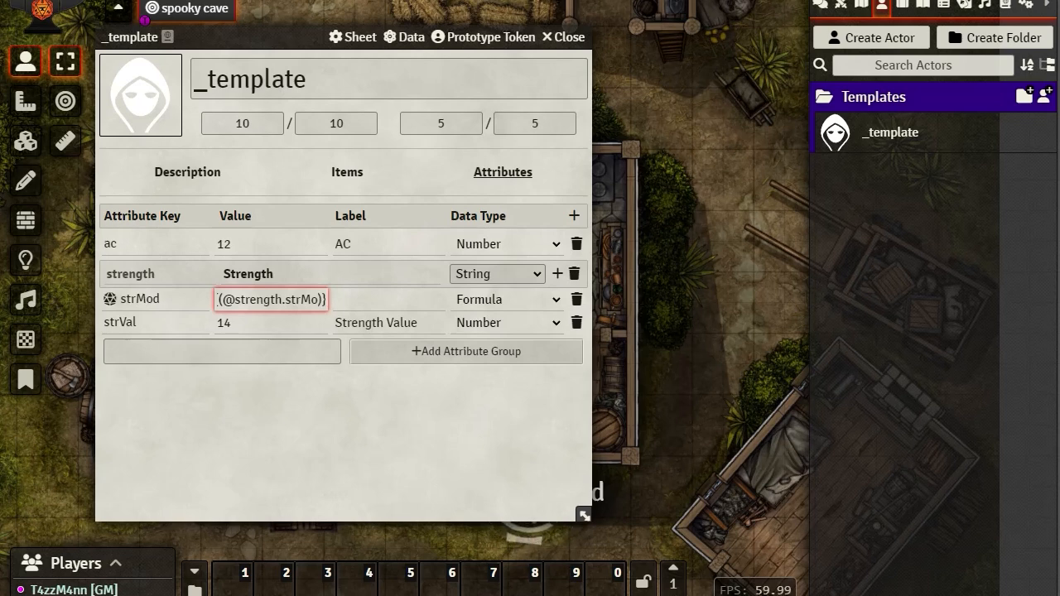
text(Val)
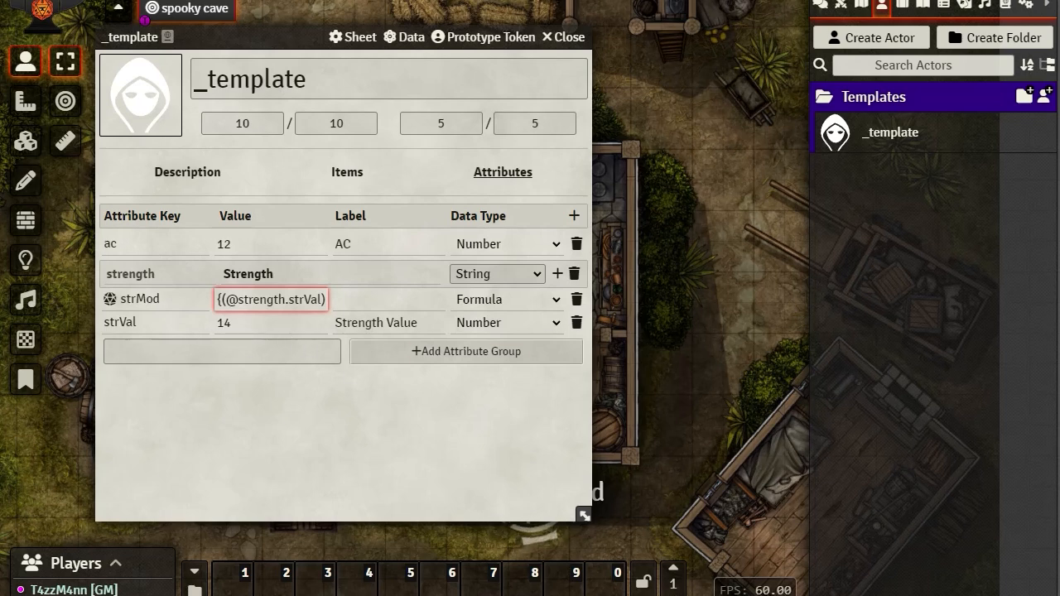
key(Return)
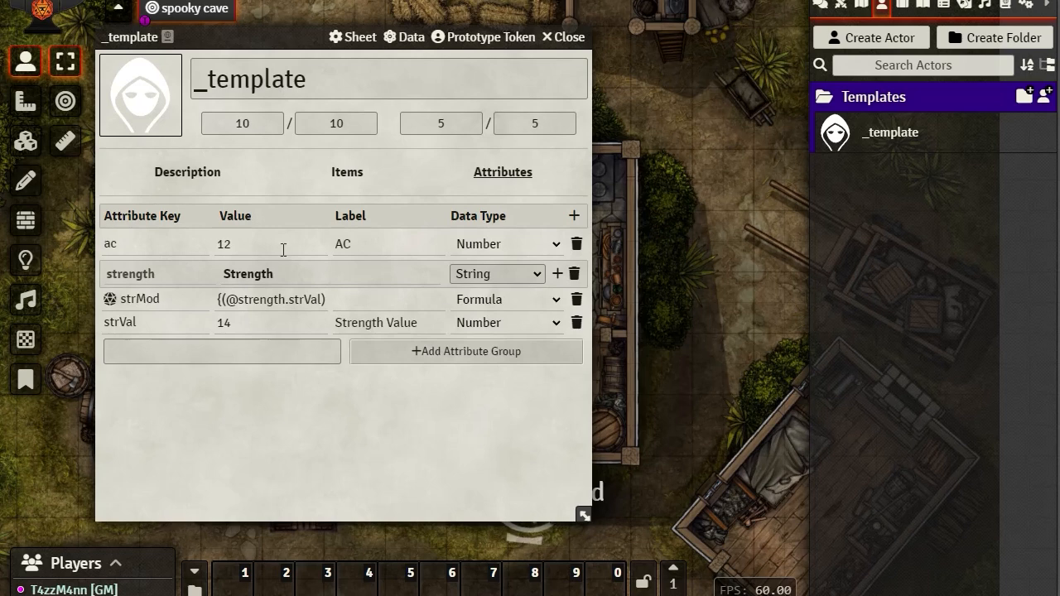
click(323, 299)
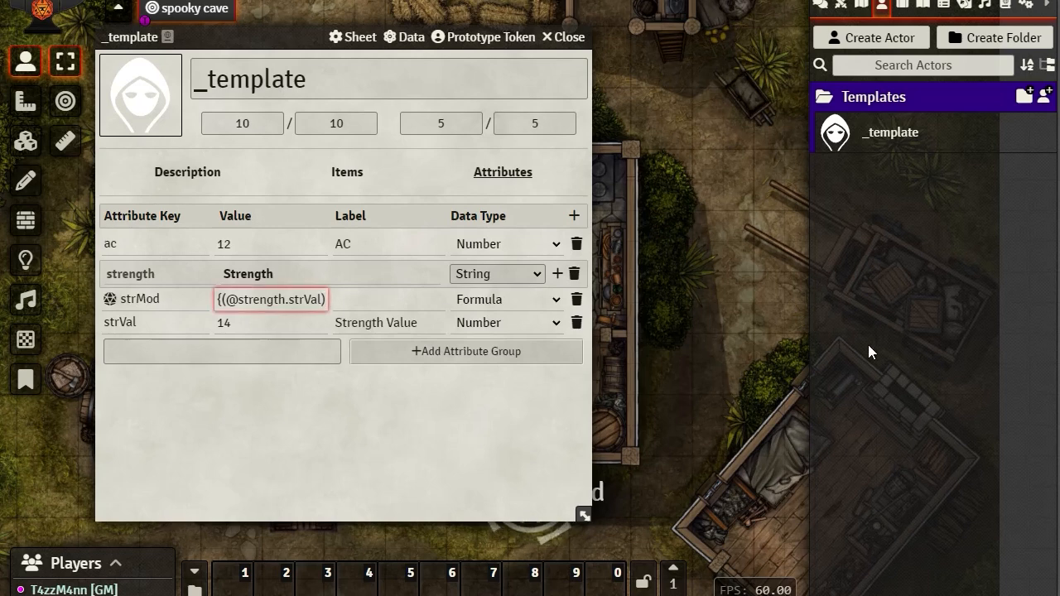
key(BackSpace)
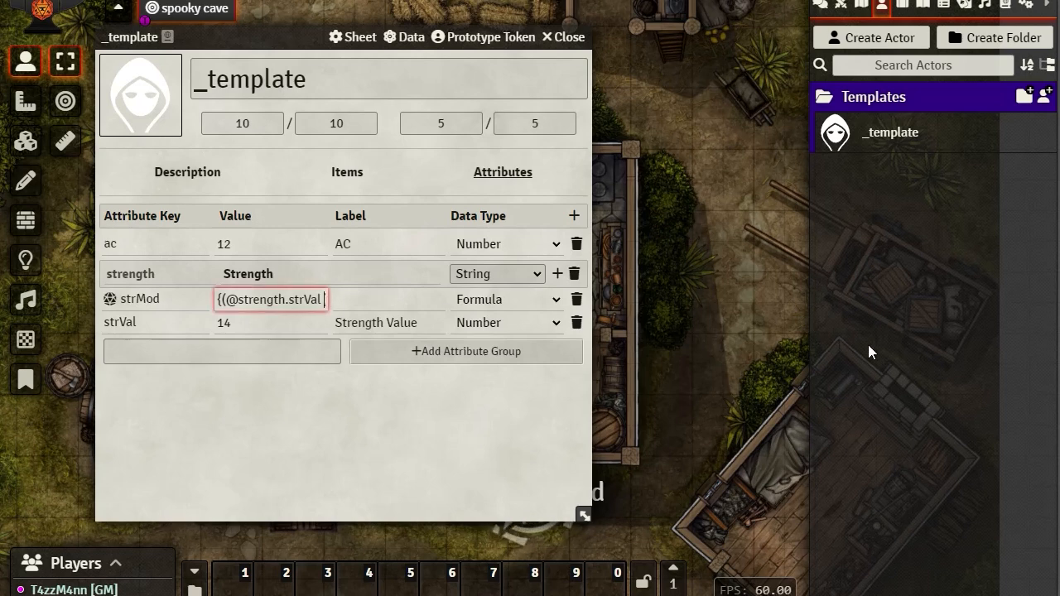
text(- 1)
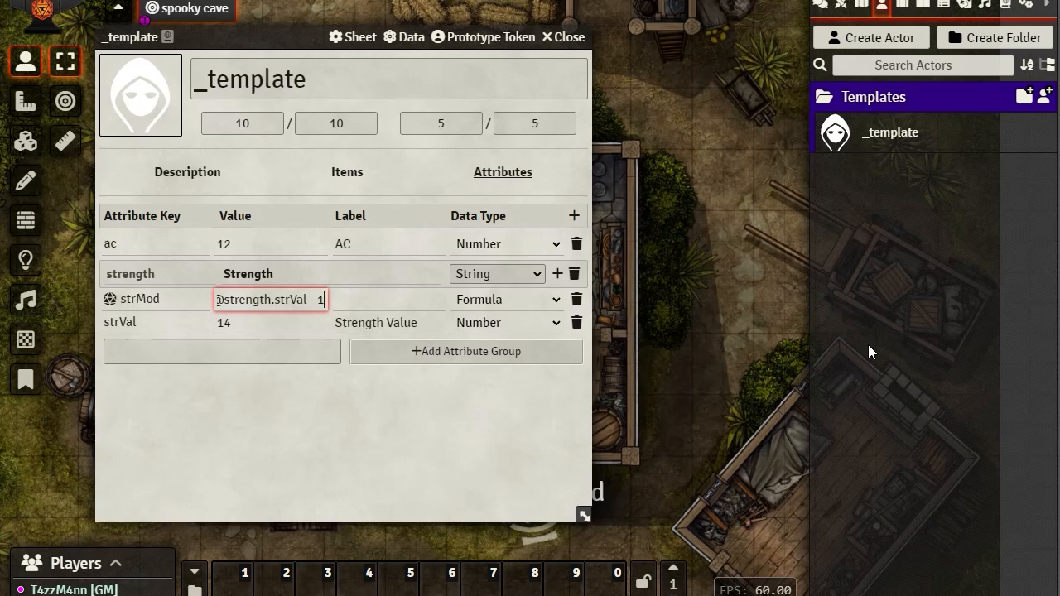
text(0))
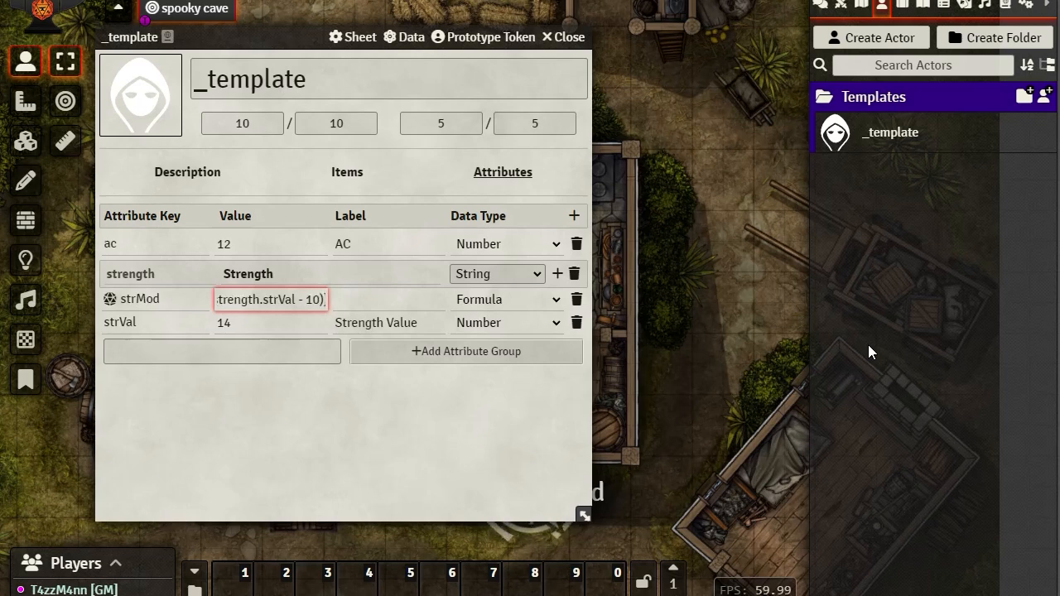
text( })
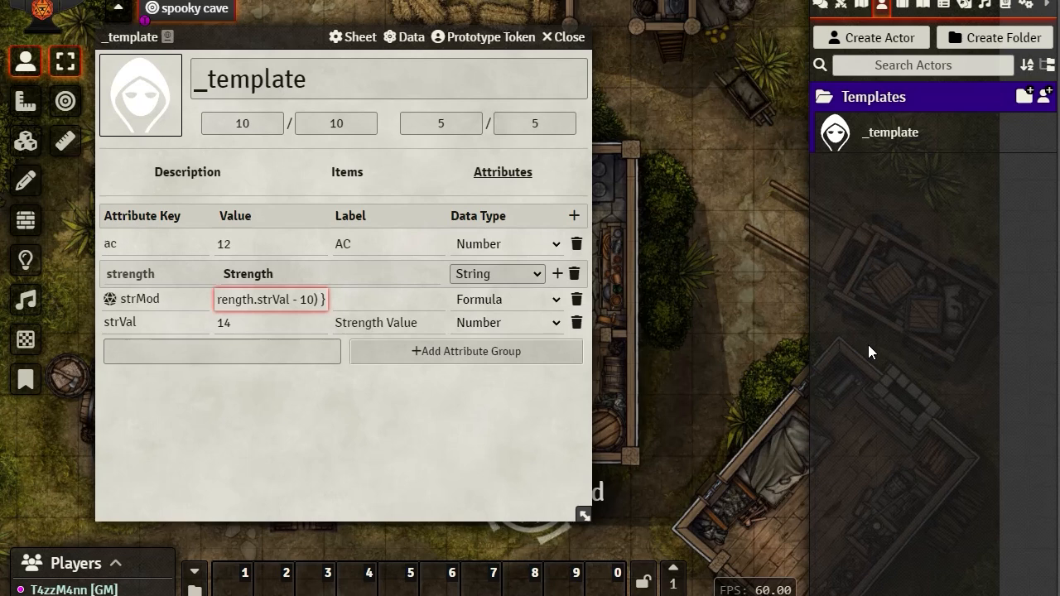
text( 2)
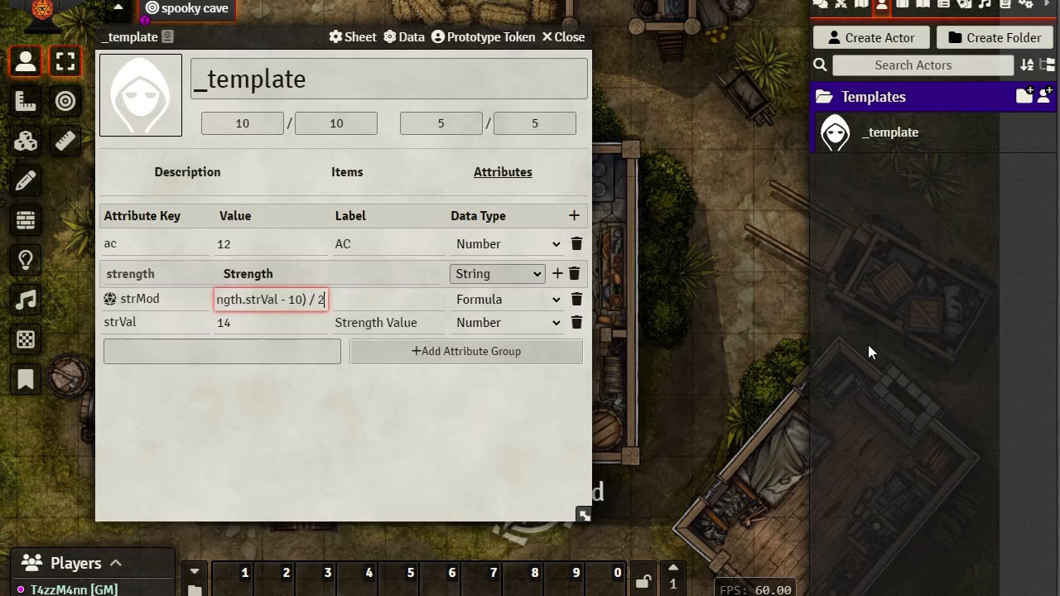
click(340, 425)
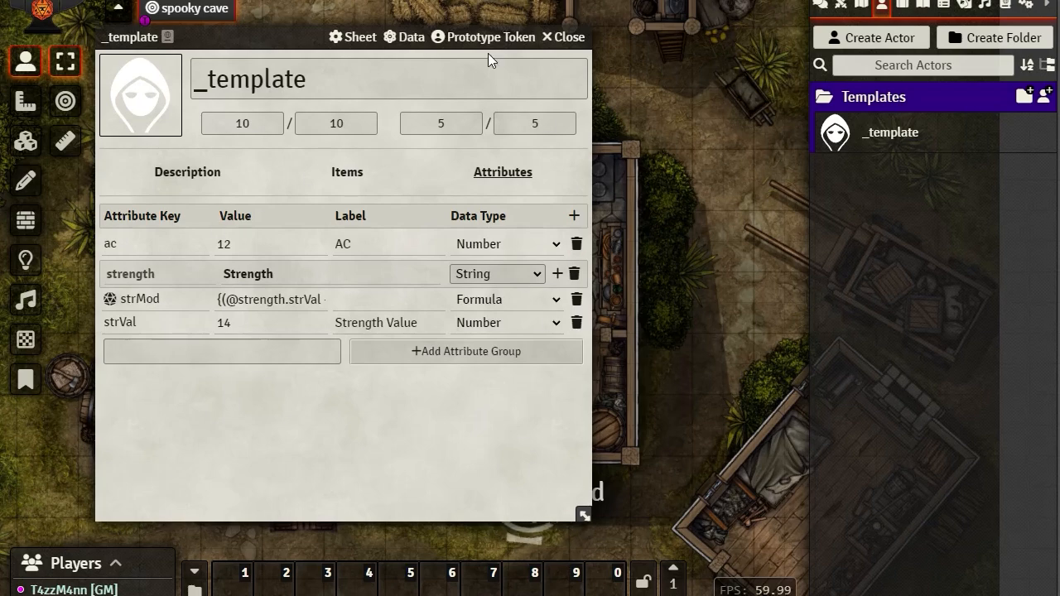
- Inspect the actor's roll data for the strength group in the Data Inspector, and close it again
click(406, 38)
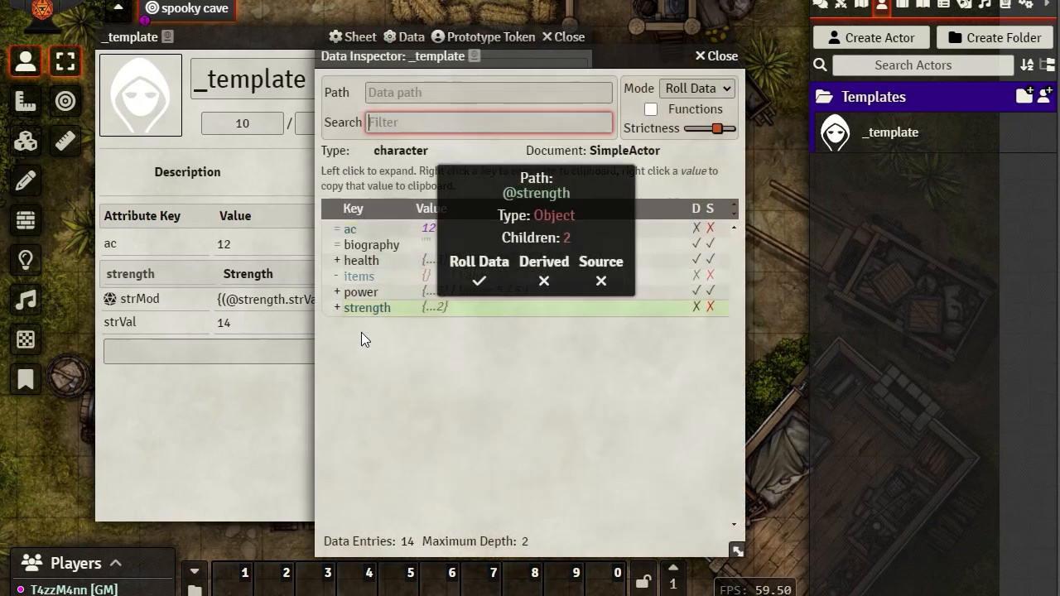
click(337, 307)
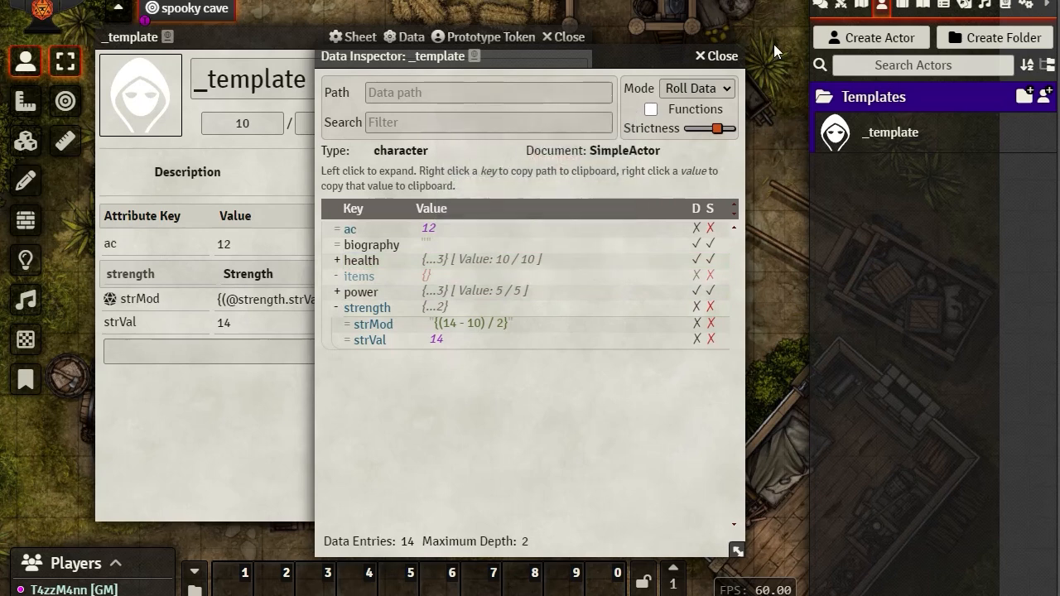
click(715, 56)
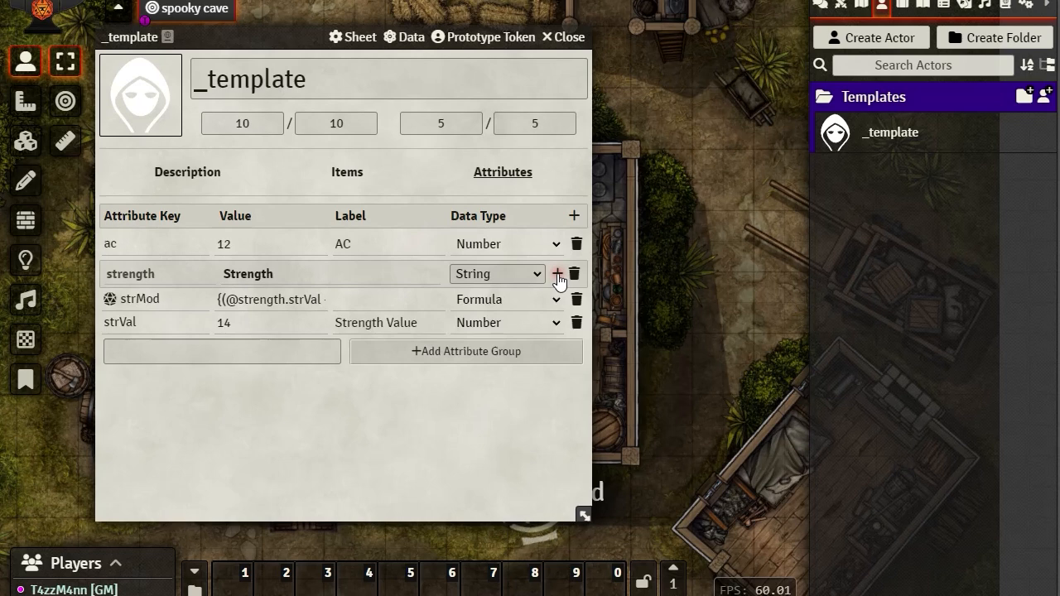
- Add an ungrouped Number attribute with the key prof and the value 2
click(572, 218)
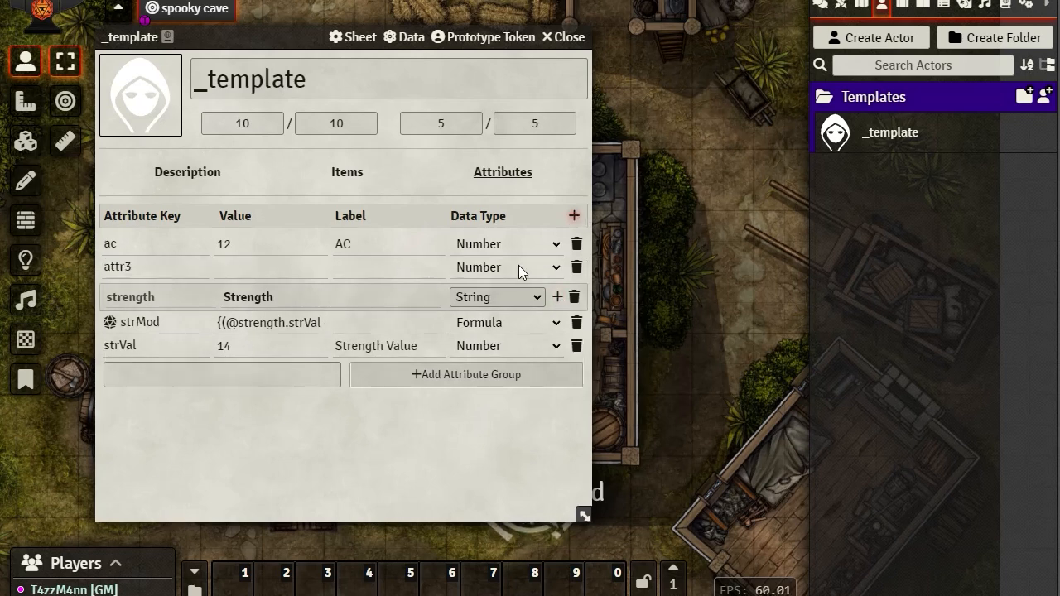
click(163, 271)
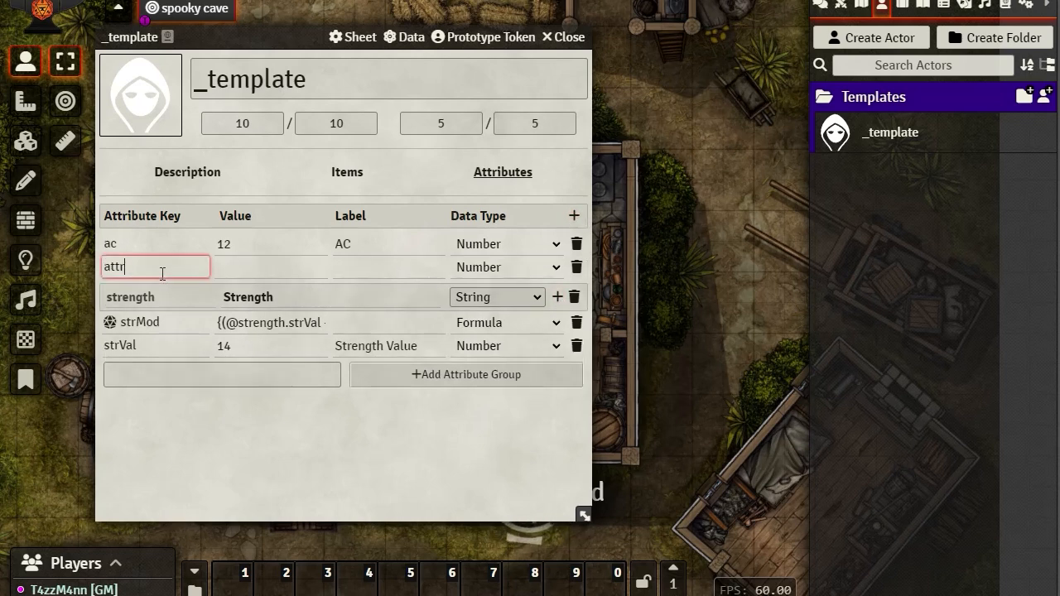
key(BackSpace)
key(BackSpace)
key(BackSpace)
key(BackSpace)
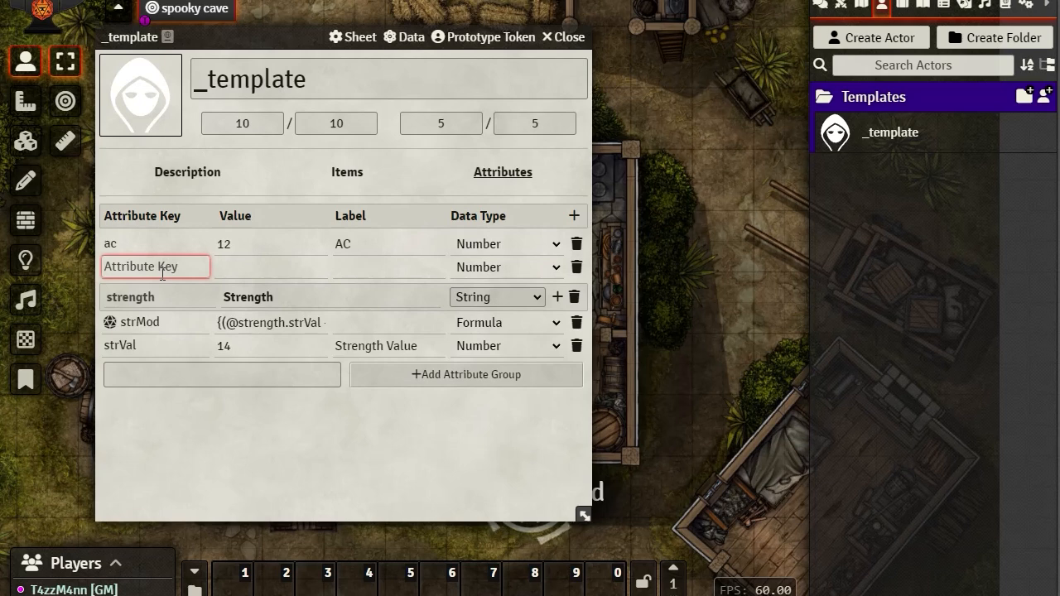
text(prof)
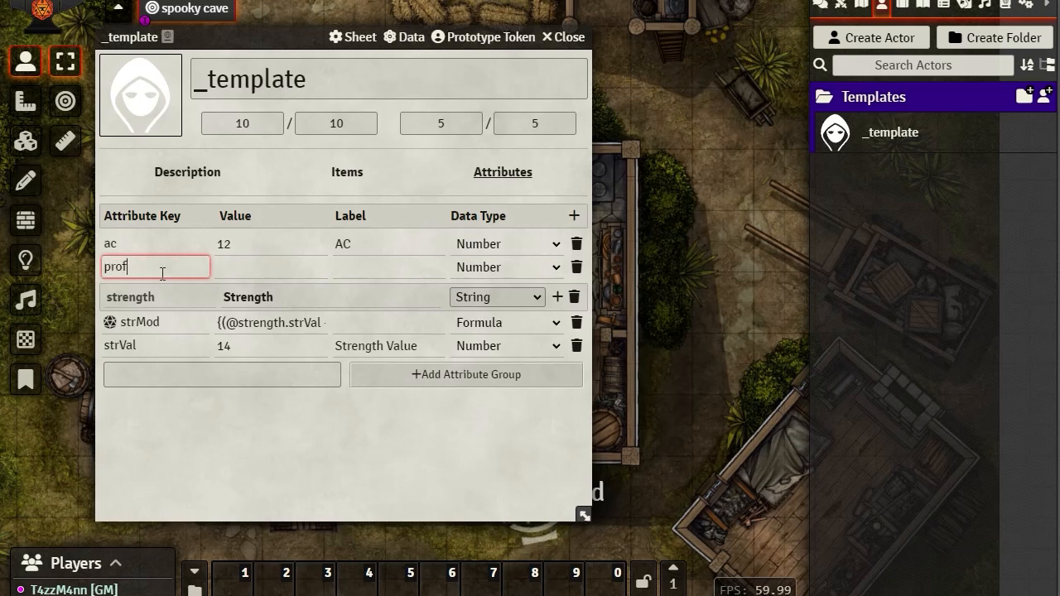
click(236, 269)
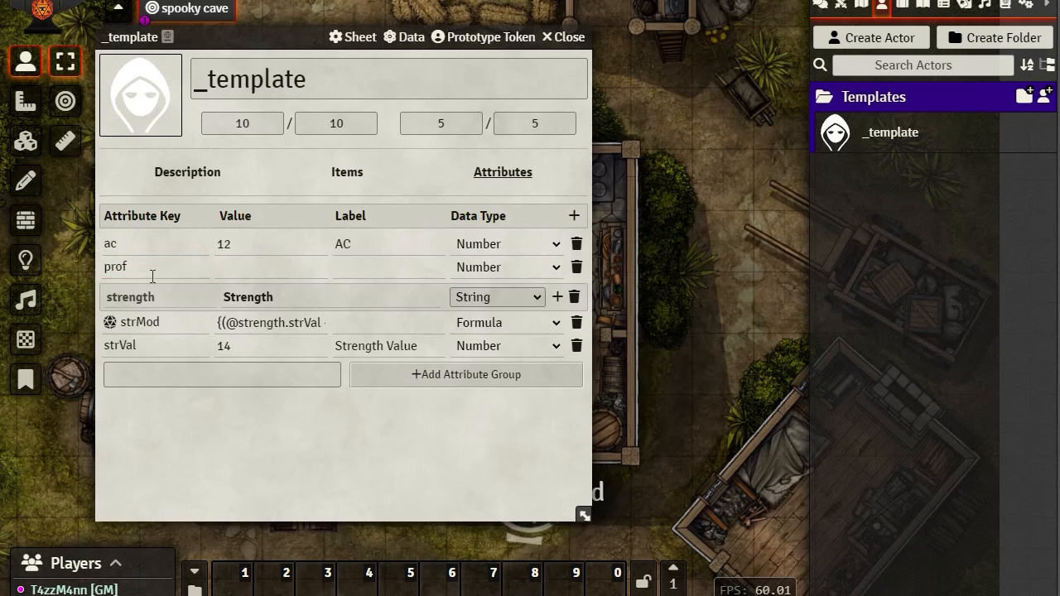
click(219, 262)
text(2)
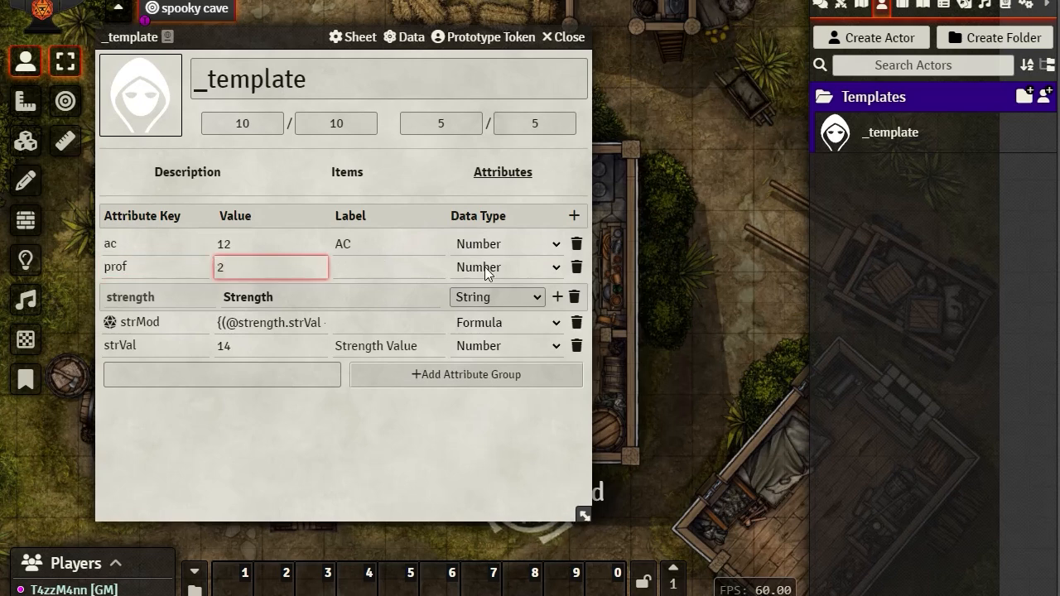
- Give the prof attribute the short label Prof
click(351, 267)
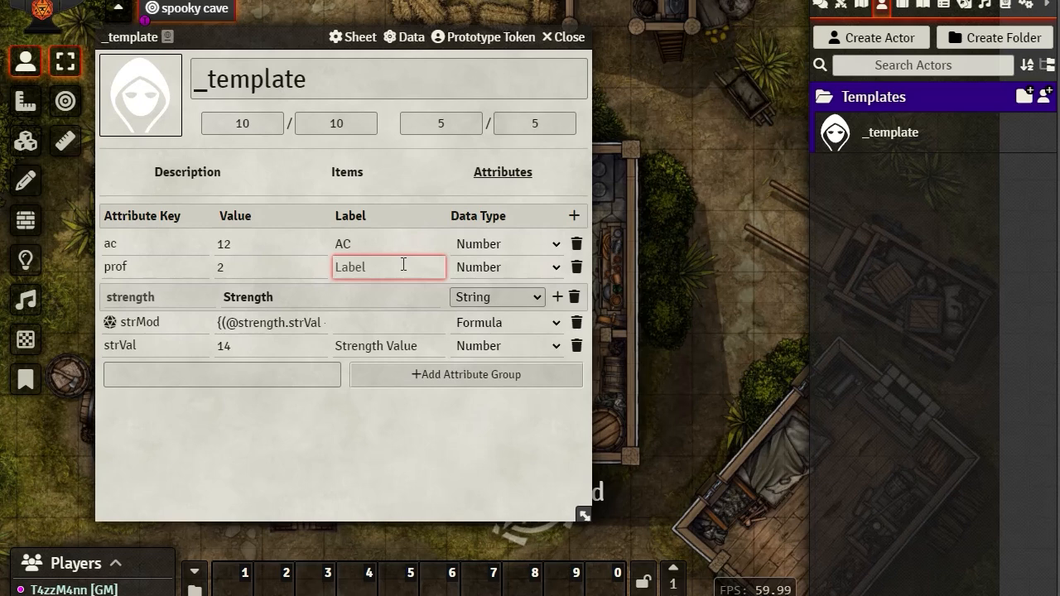
text(Pri)
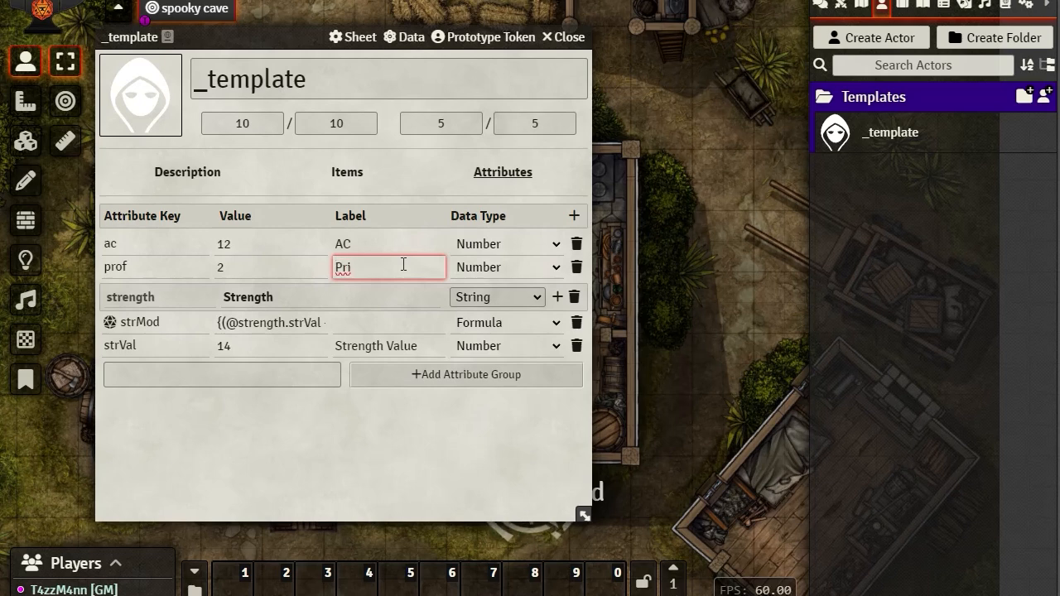
key(BackSpace)
text(ofic)
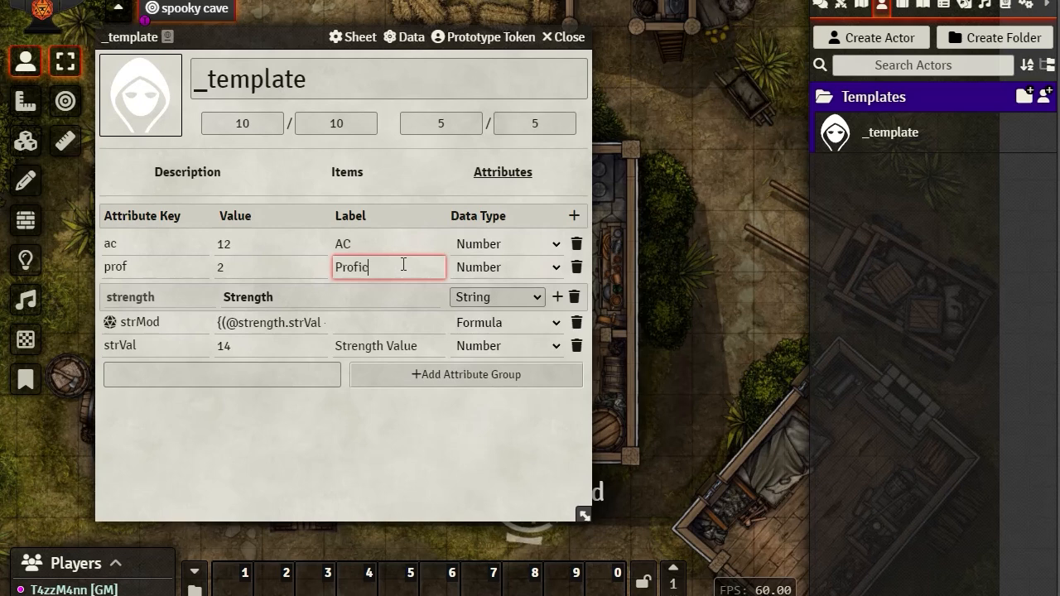
text(ency)
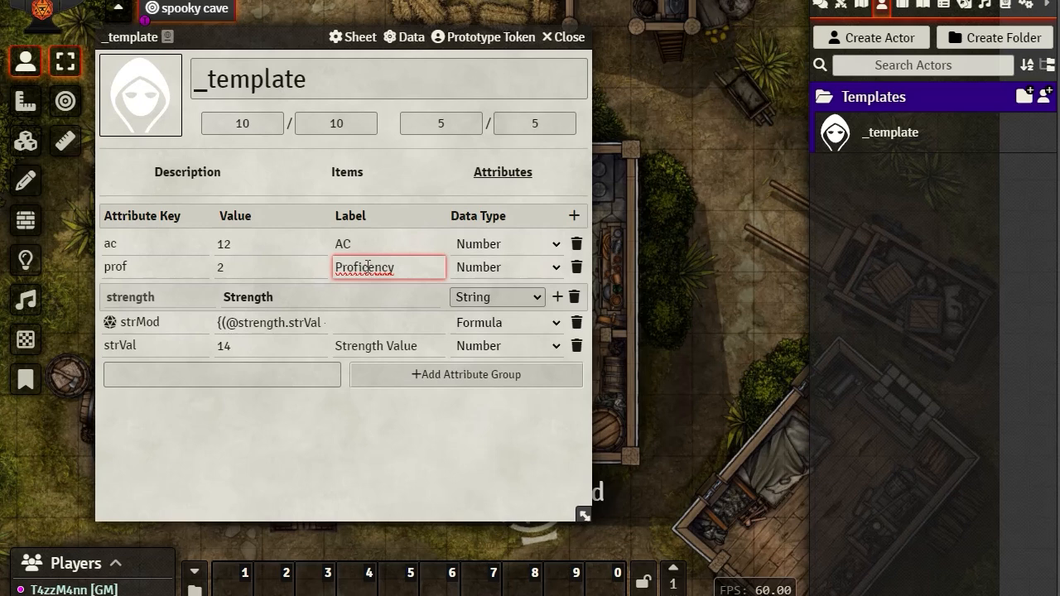
click(282, 270)
click(359, 269)
click(255, 257)
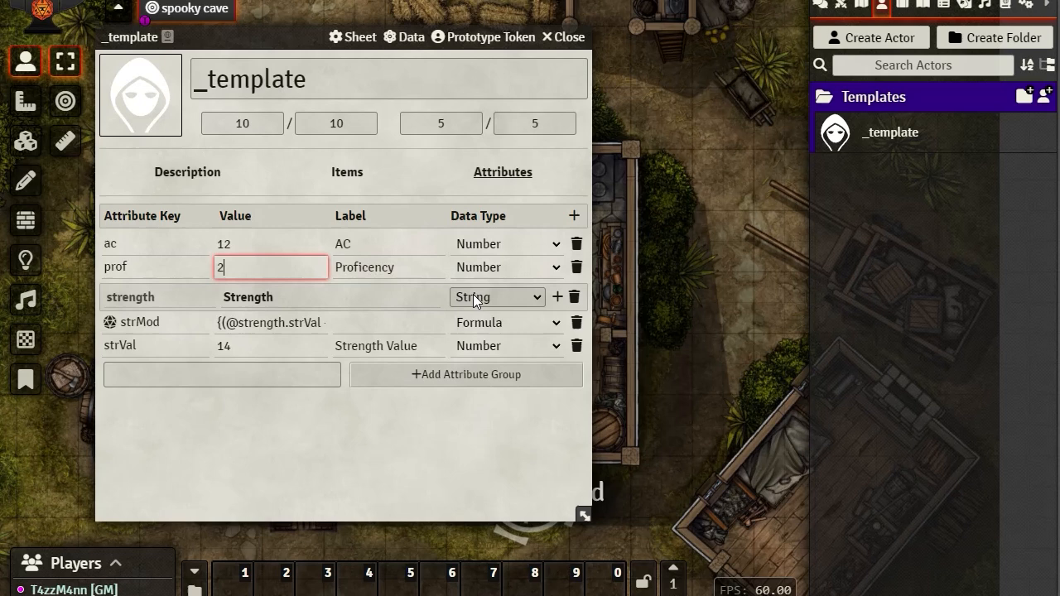
click(418, 271)
key(BackSpace)
key(BackSpace)
key(BackSpace)
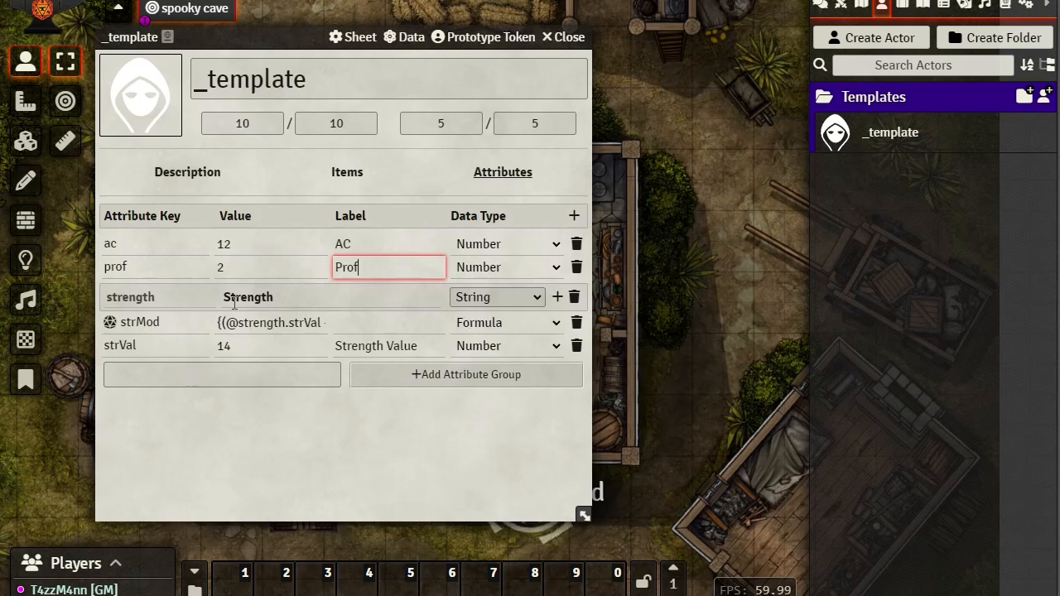
- Add another attribute to the strength group with the key strSave
click(558, 299)
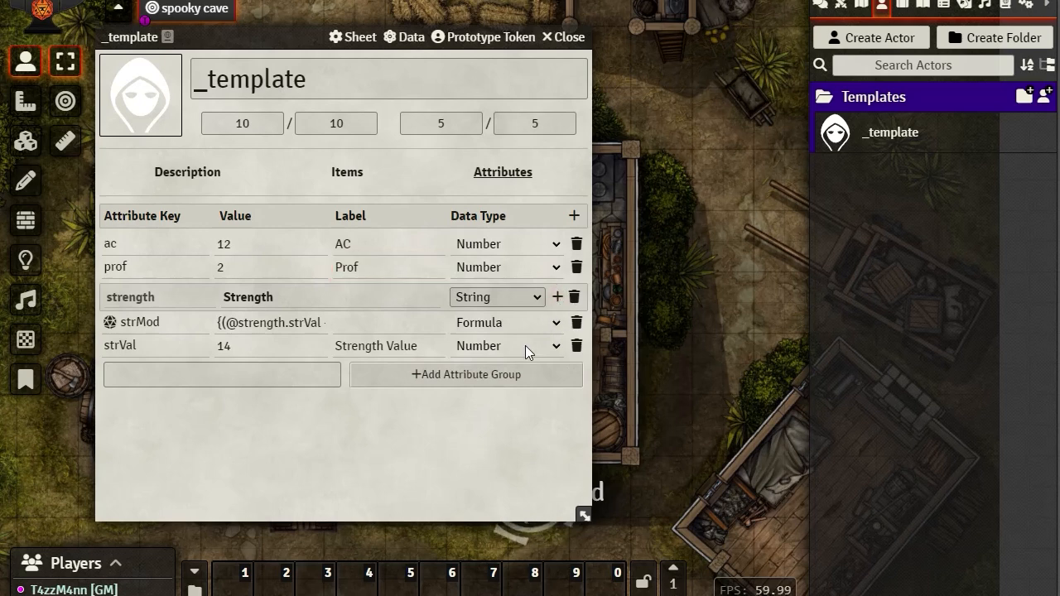
click(557, 297)
click(141, 323)
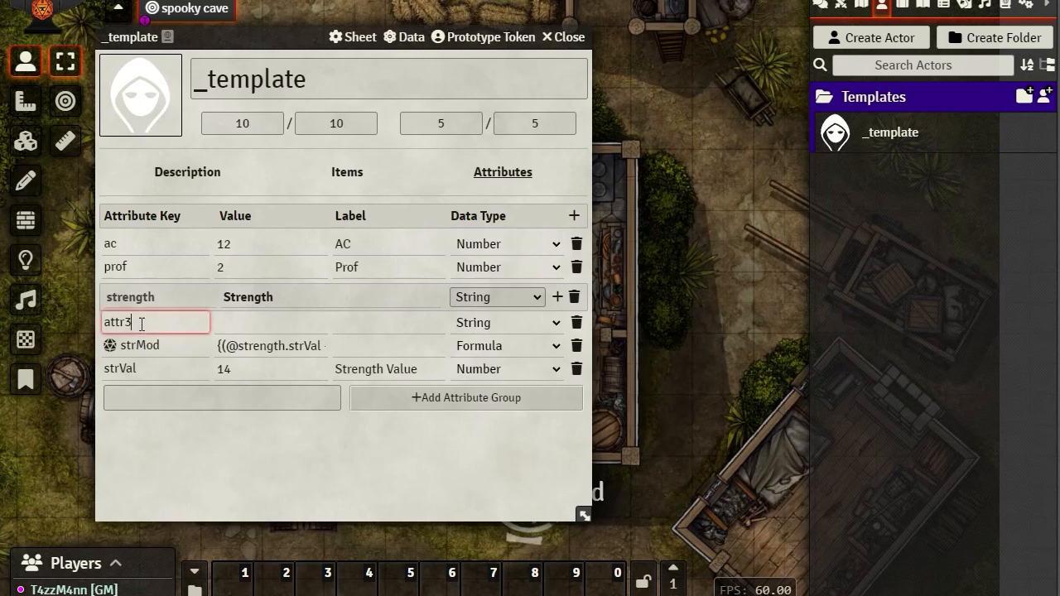
key(BackSpace)
key(BackSpace)
key(BackSpace)
key(BackSpace)
key(BackSpace)
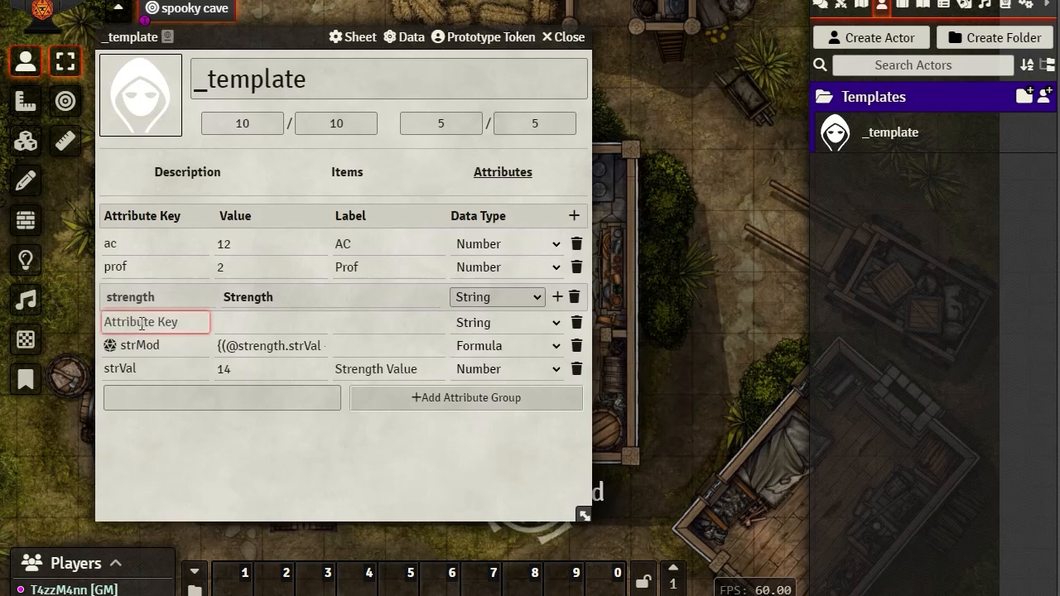
text(strS)
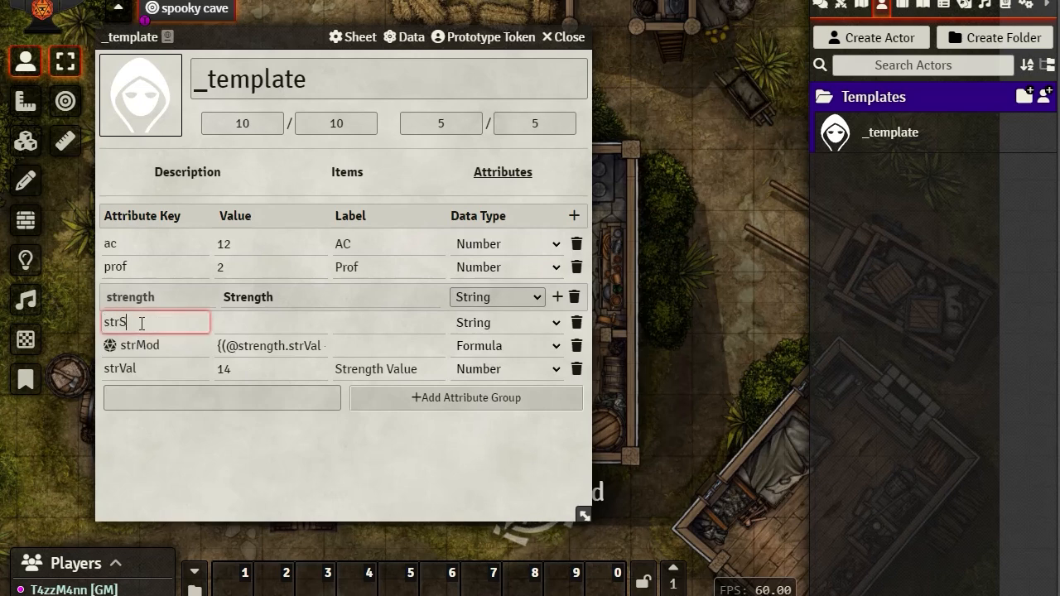
text(ave)
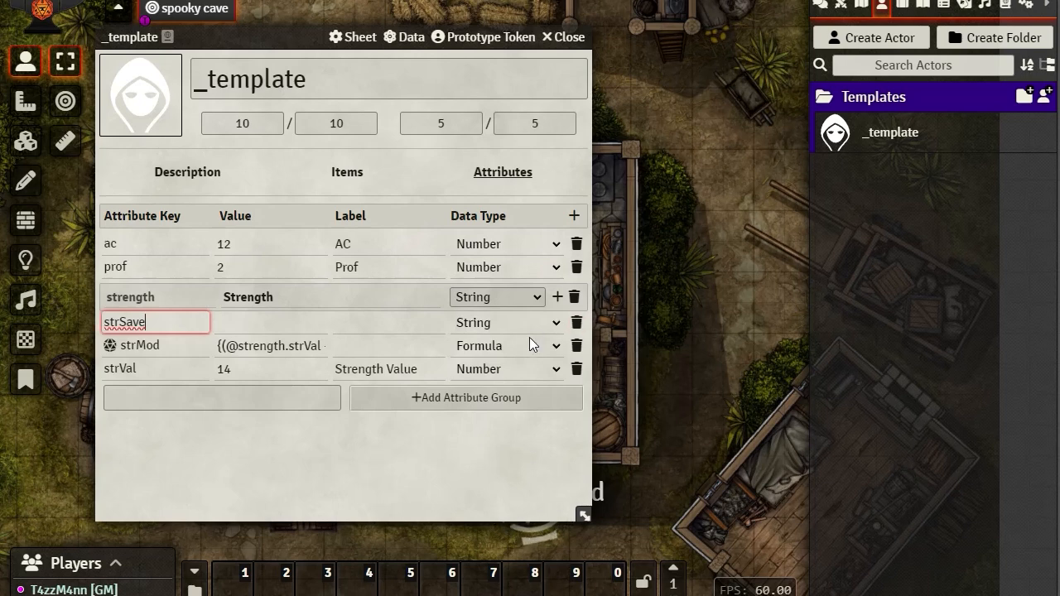
- Set the data type of the strSave attribute to Formula
click(557, 324)
click(556, 324)
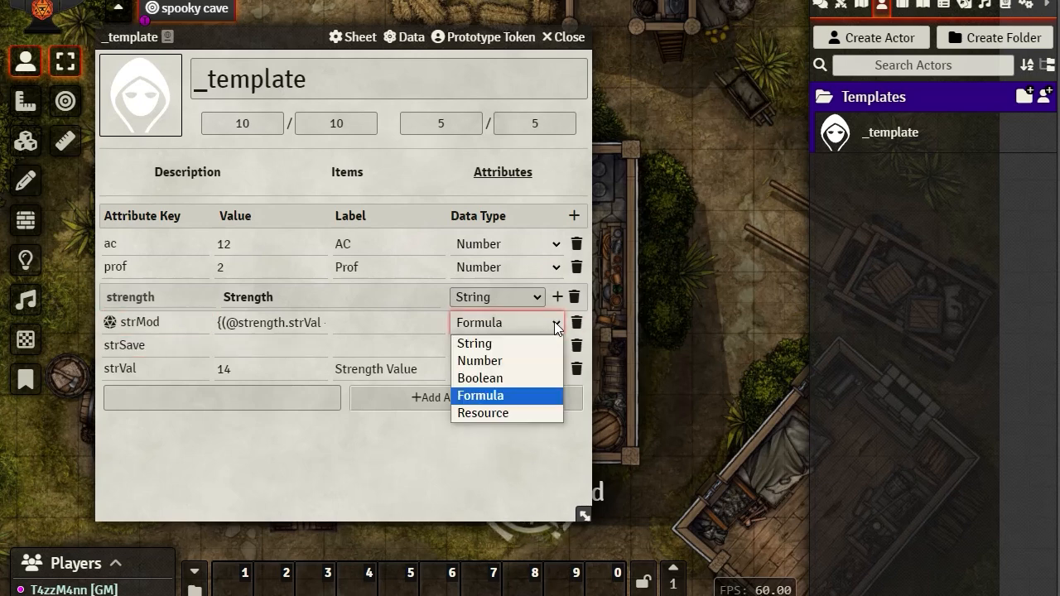
click(243, 457)
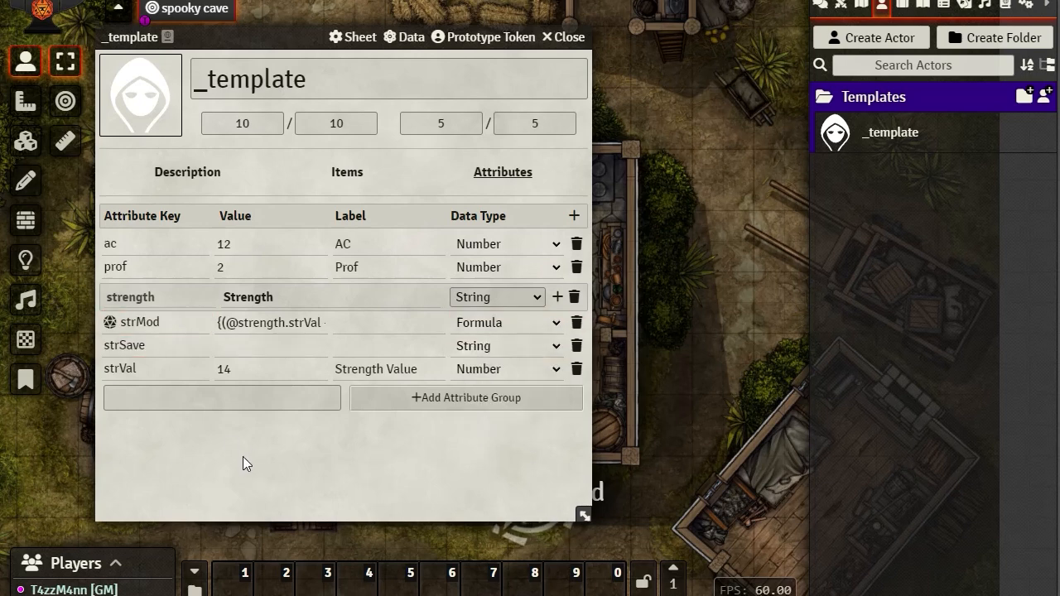
click(555, 347)
click(517, 419)
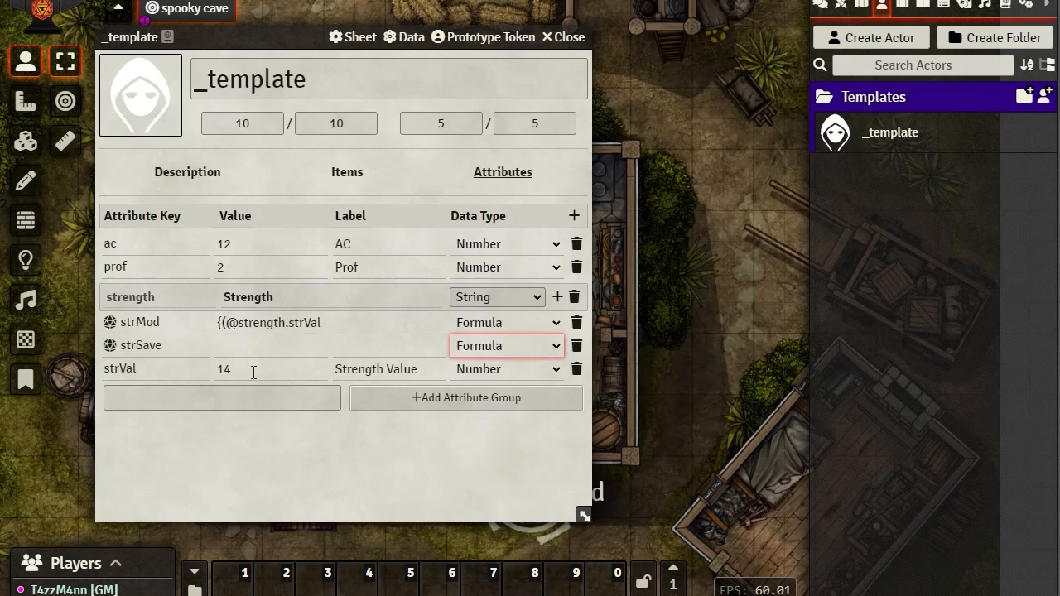
- Begin the value of the strSave attribute with an opening curly brace and a d20 roll, {1d20 +
click(241, 347)
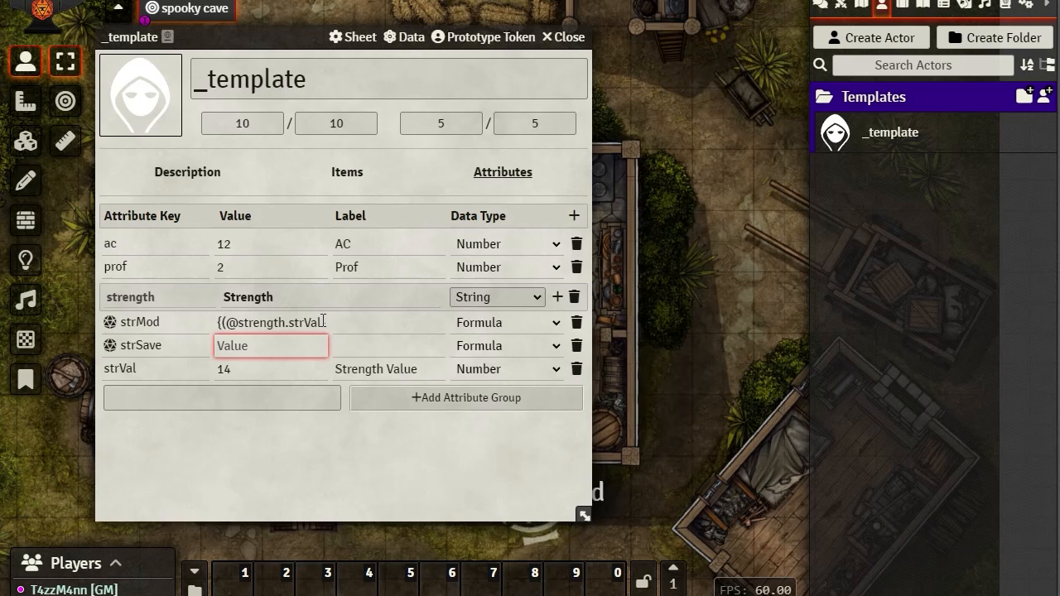
text({)
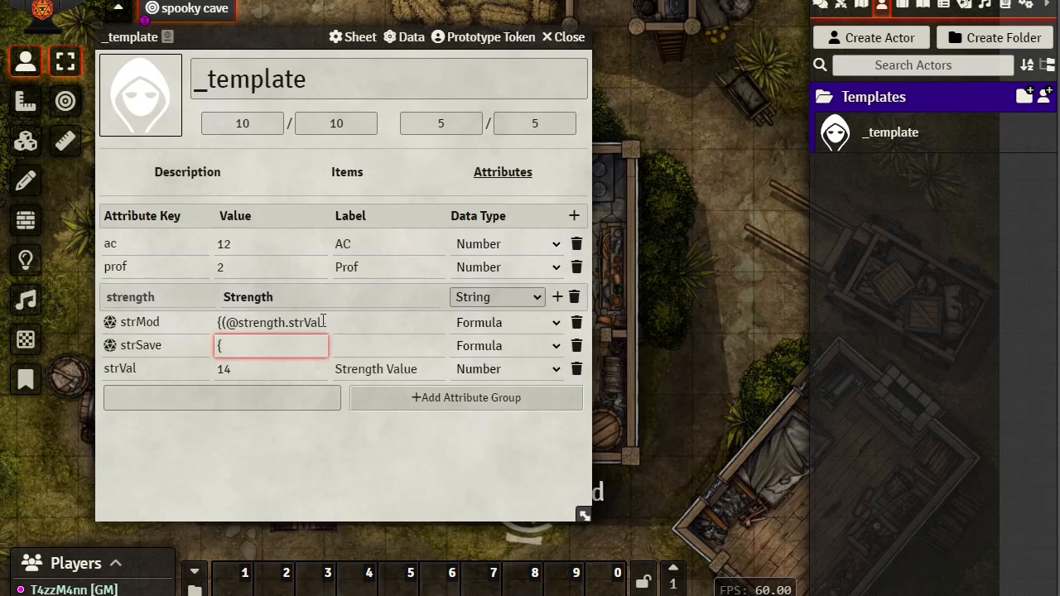
text(1d20)
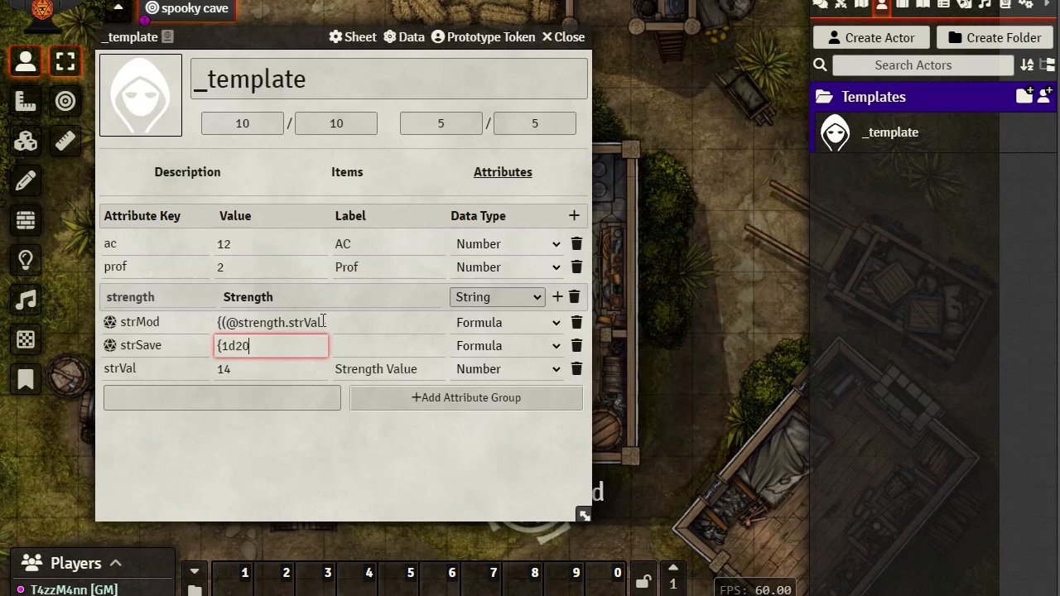
text( +)
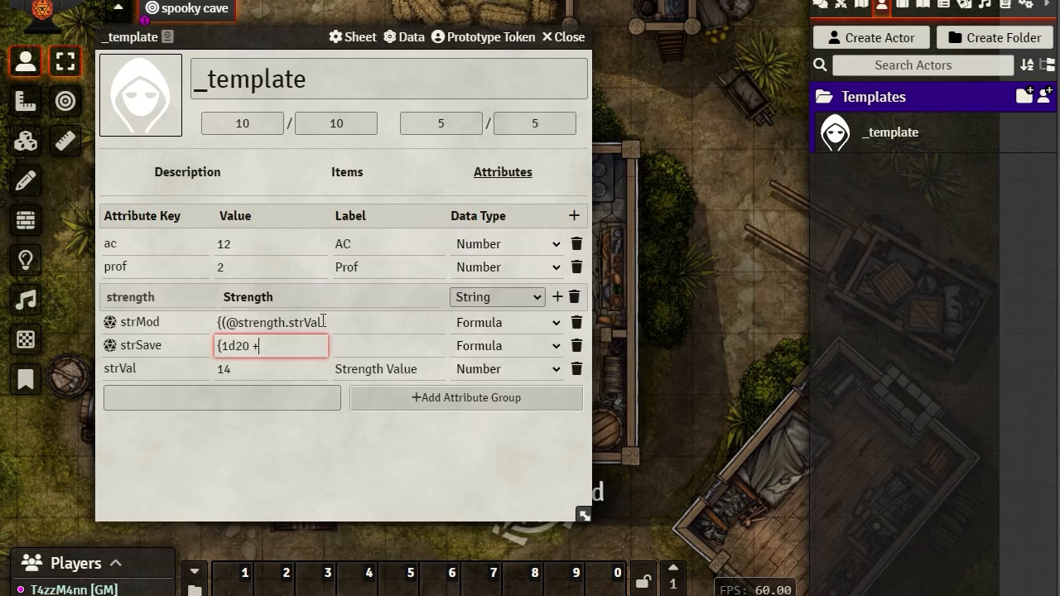
text( @)
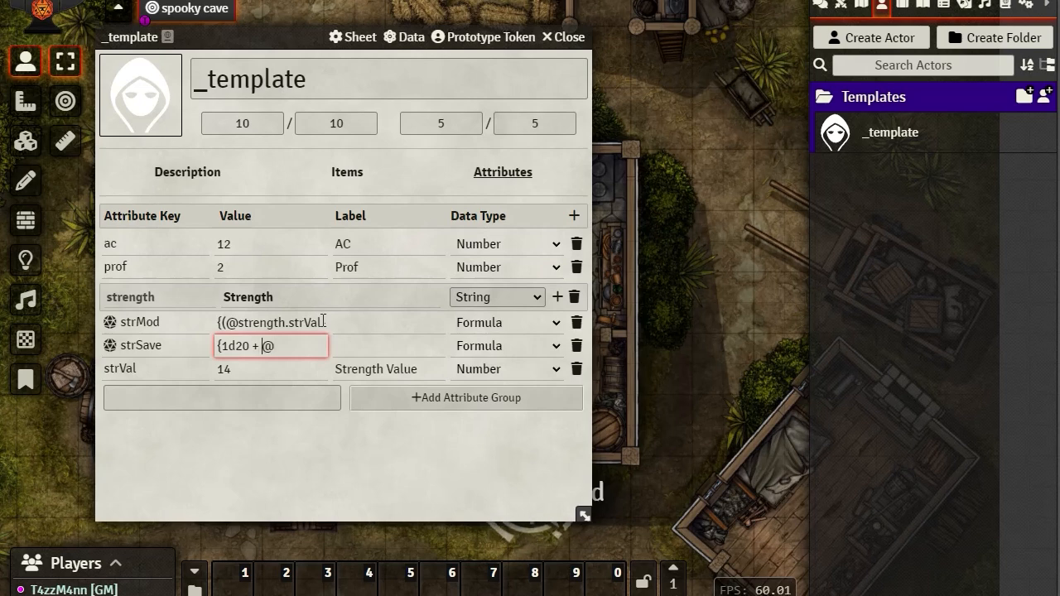
key(Left)
text(()
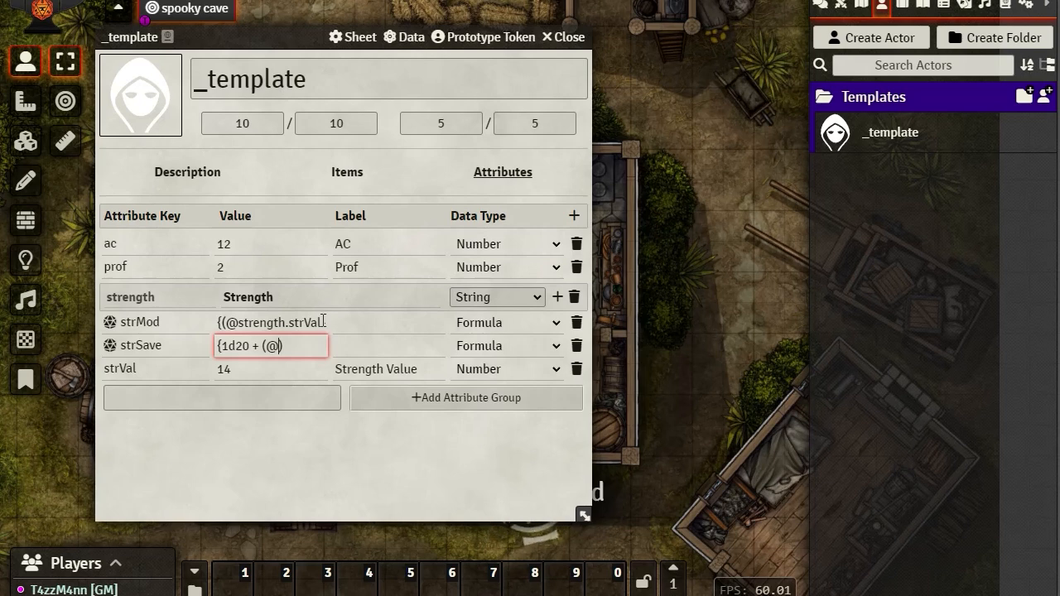
text(stren)
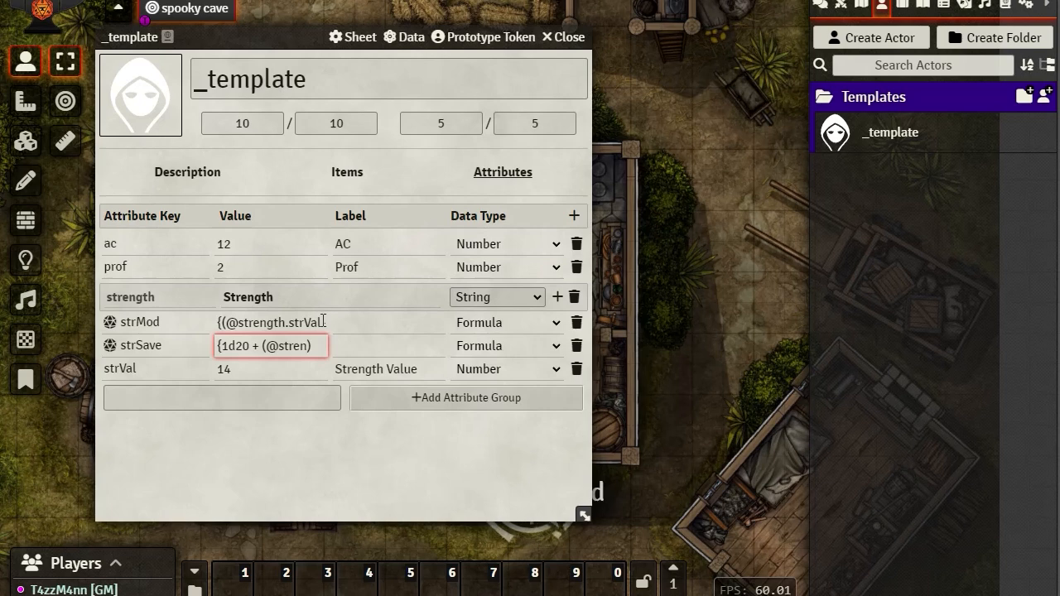
text(gth)
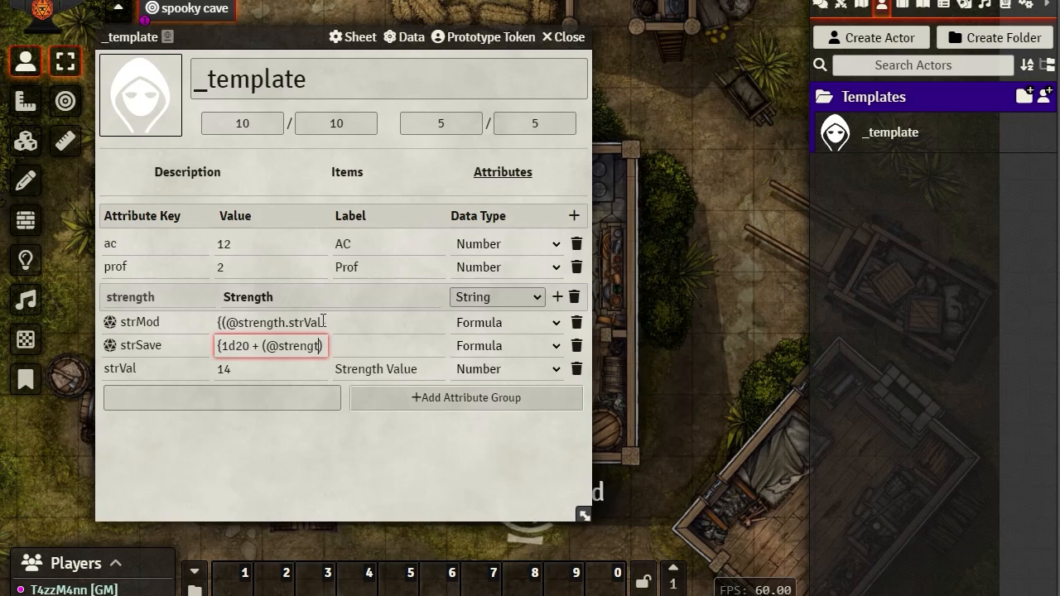
text(.s)
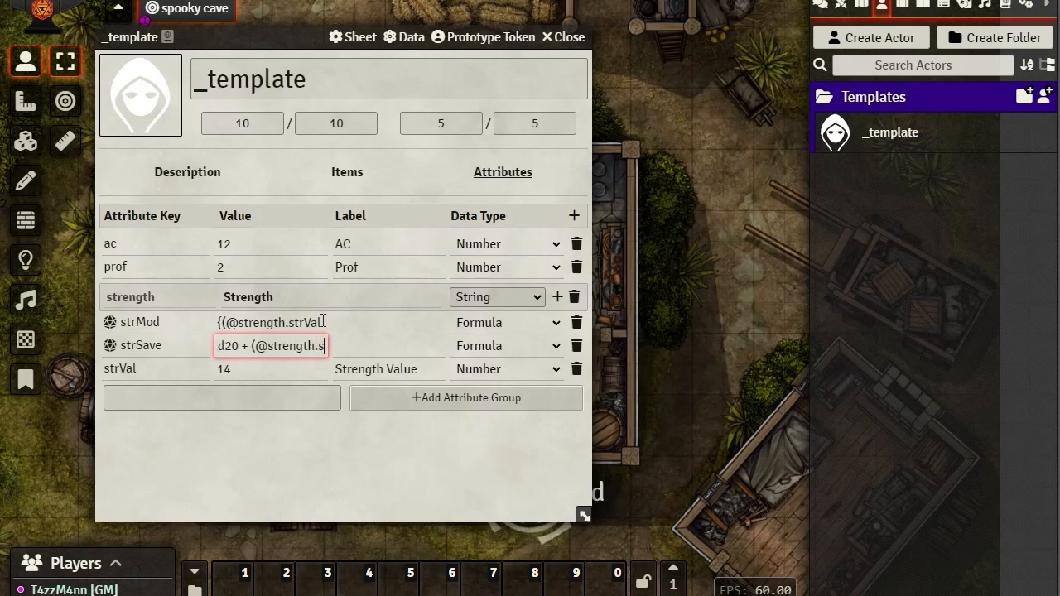
text(trMod)
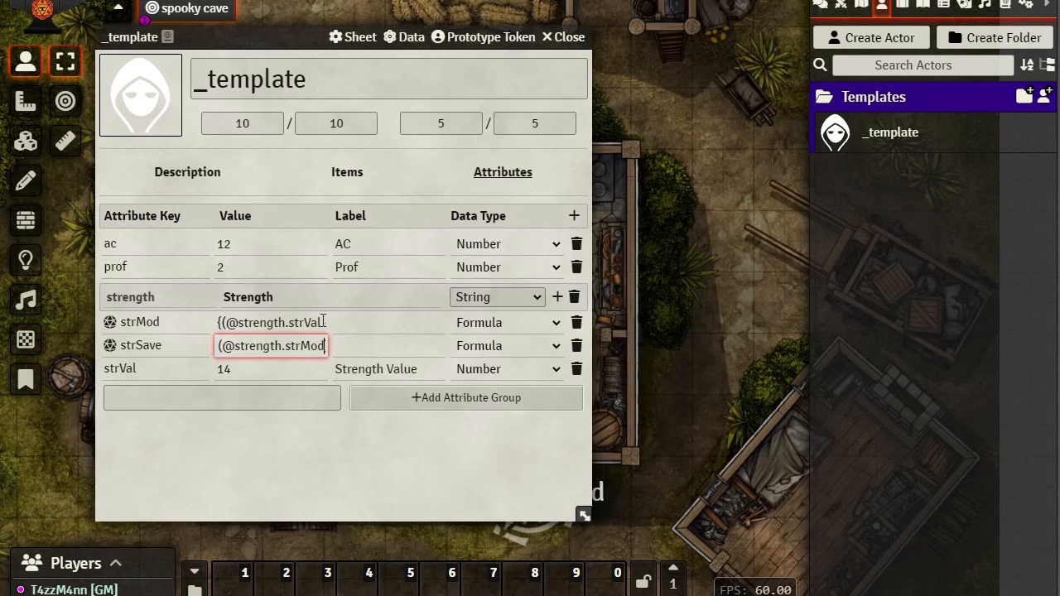
text( +)
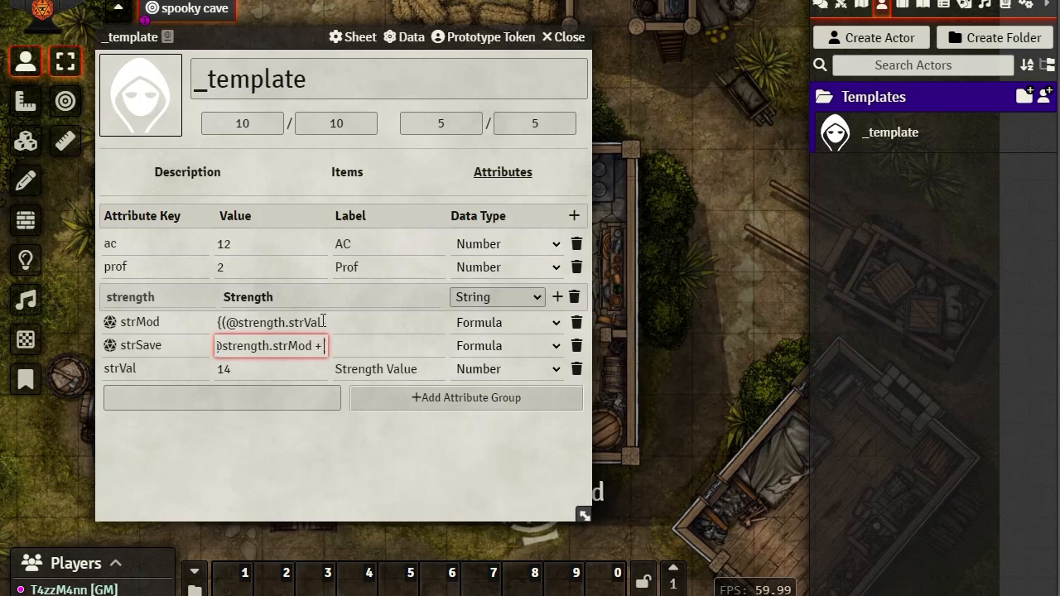
- Look up the roll data path of the prof attribute in the actor's Data Inspector and close it
click(411, 37)
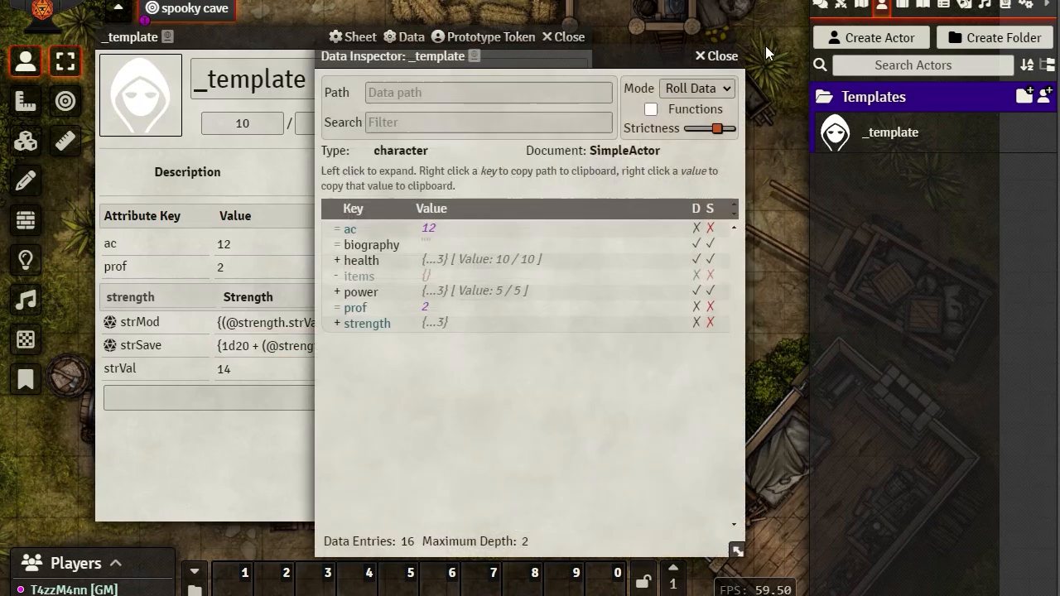
mouse_move(354, 232)
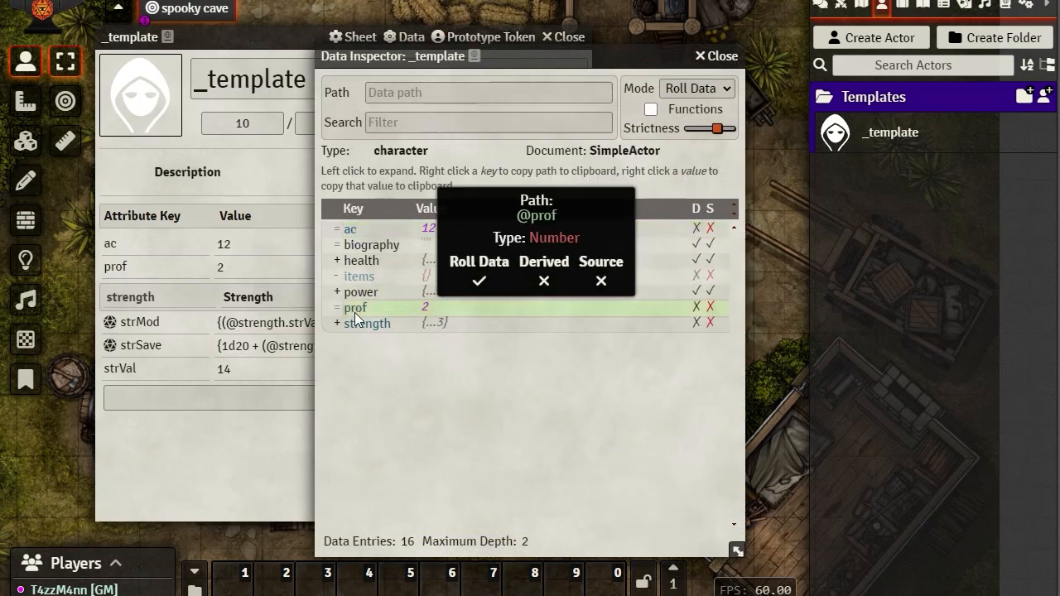
click(726, 60)
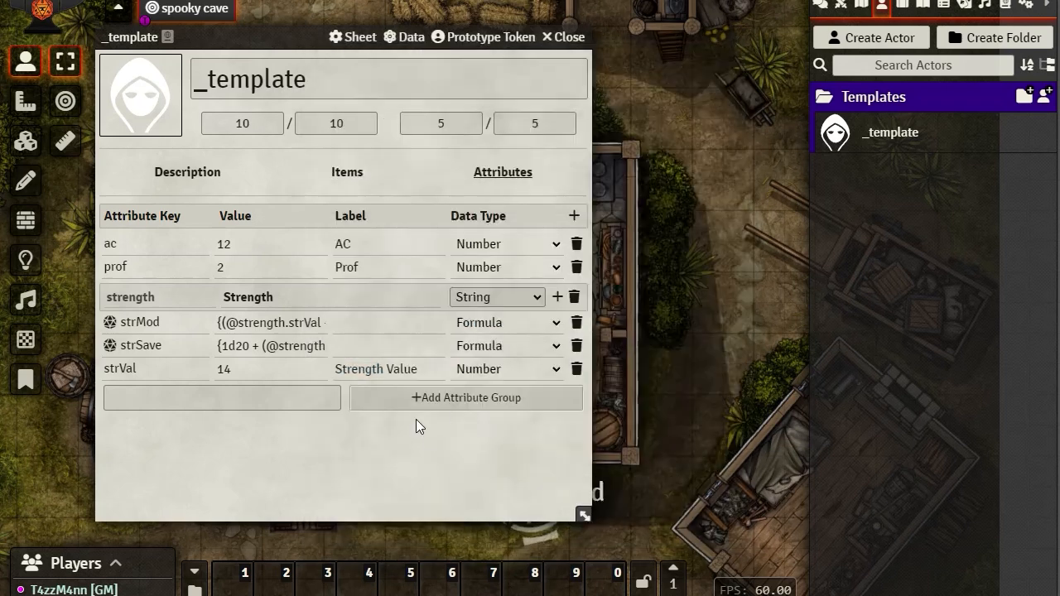
click(302, 346)
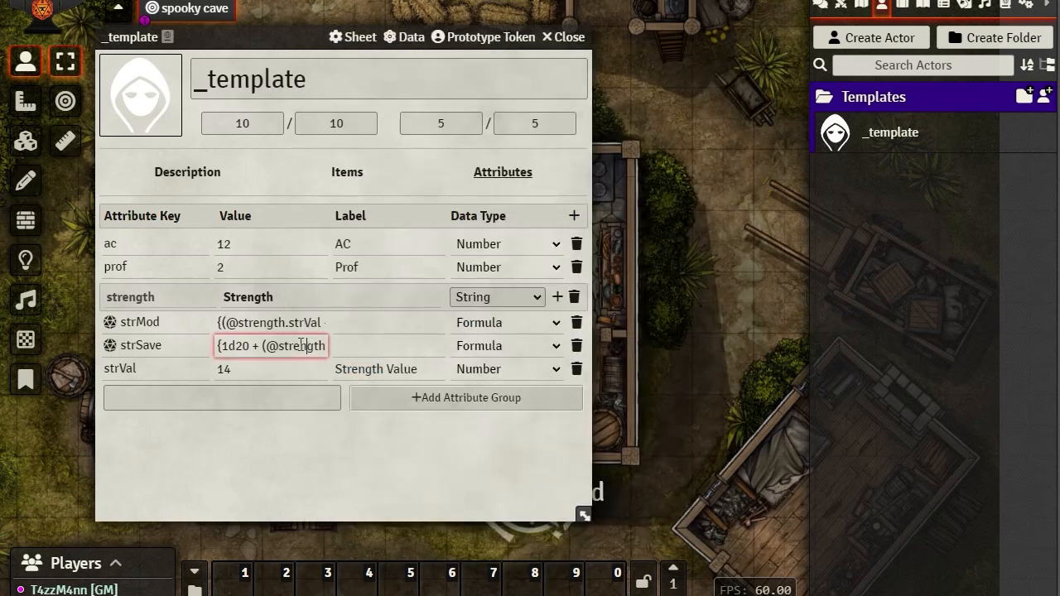
drag(278, 346, 329, 347)
click(321, 347)
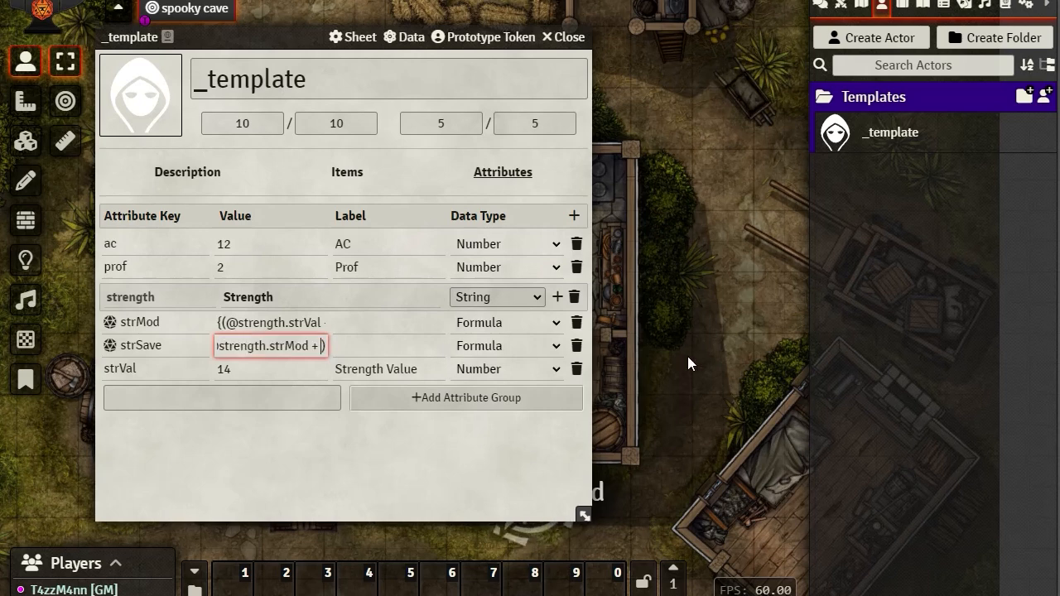
text(@prof)
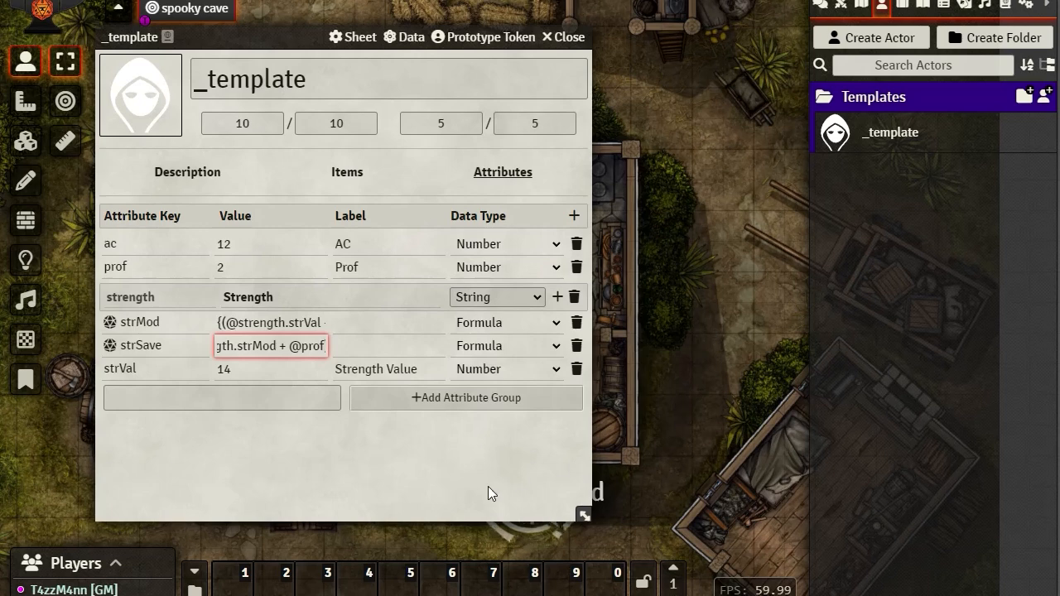
click(467, 471)
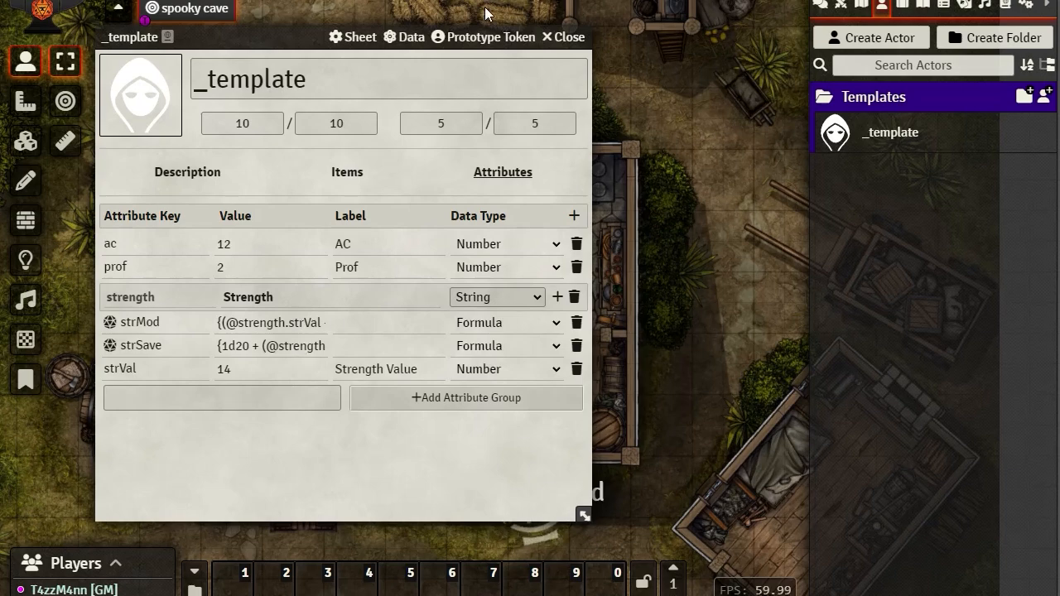
- Examine how the strength group's strMod and strSave formulas resolve in the actor's Data Inspector, then close it
click(404, 39)
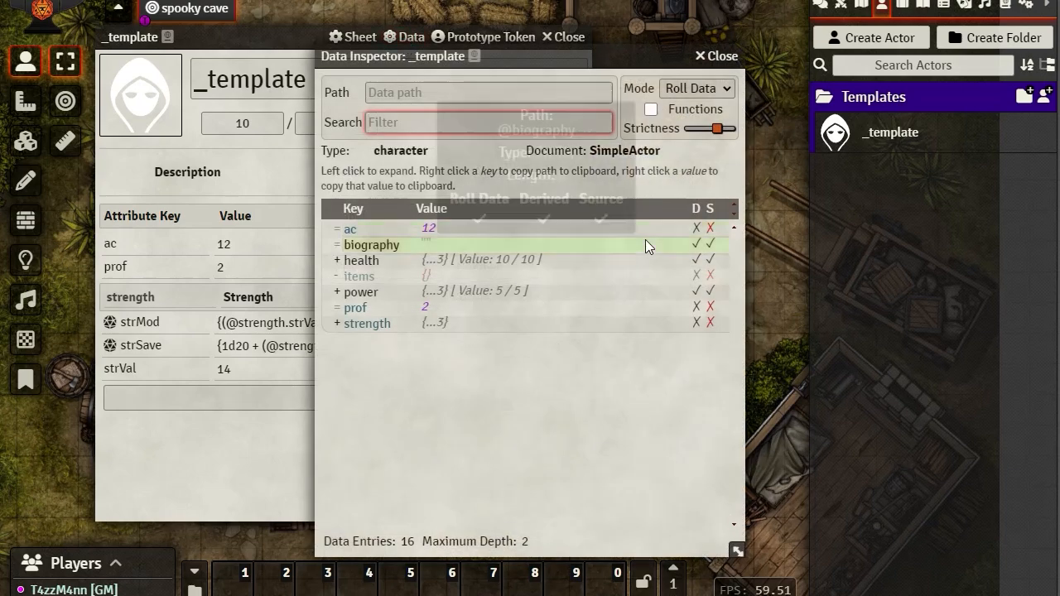
click(337, 320)
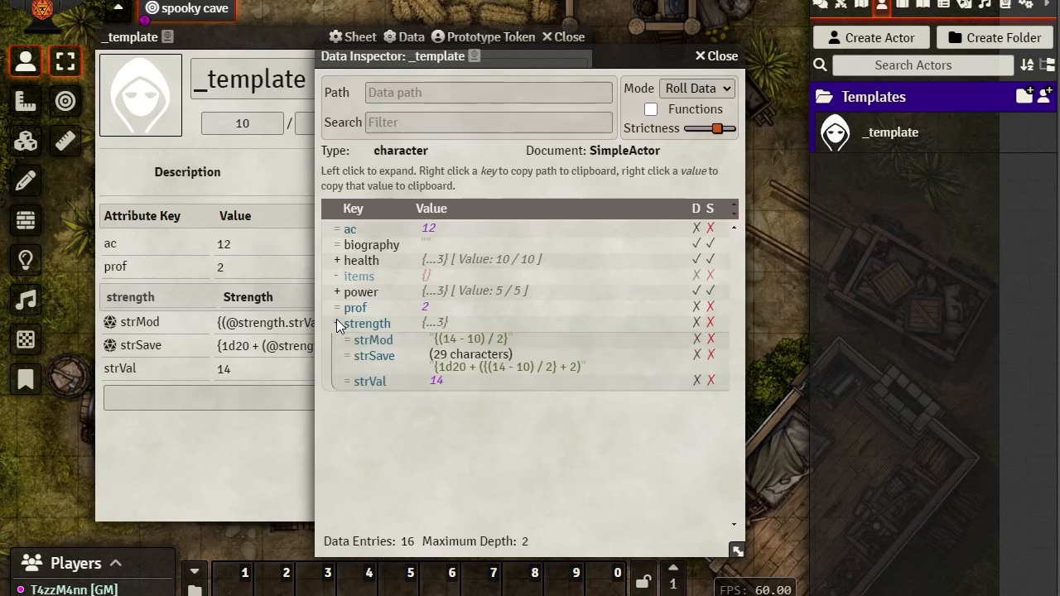
mouse_move(368, 354)
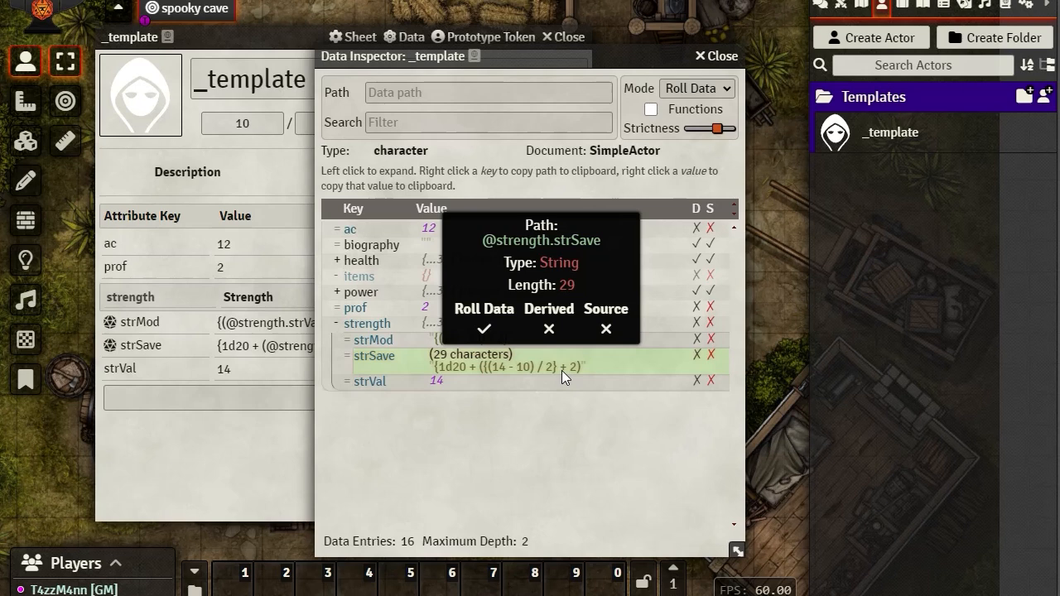
mouse_move(444, 372)
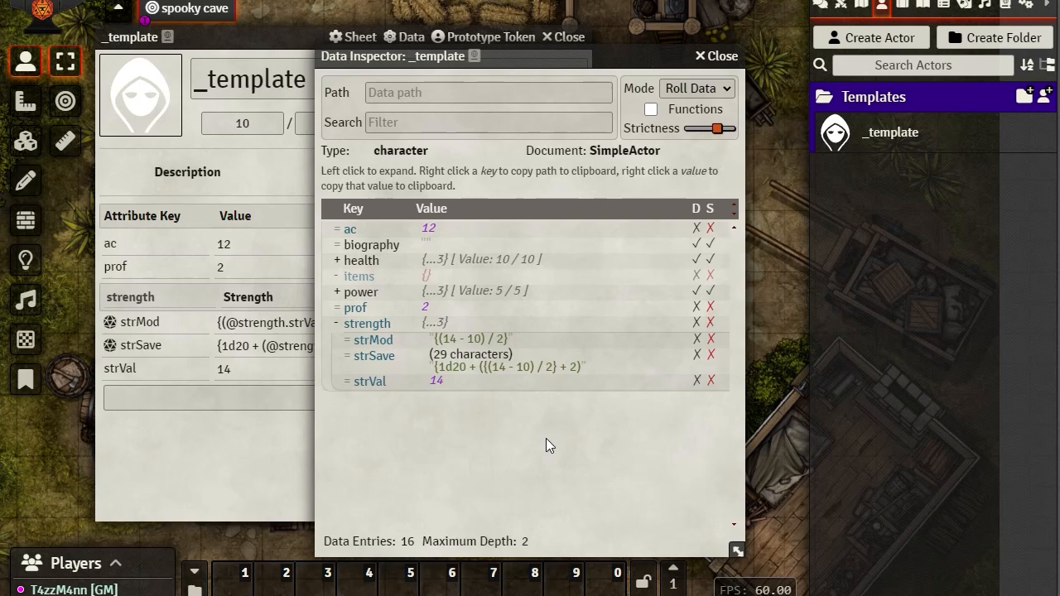
click(733, 62)
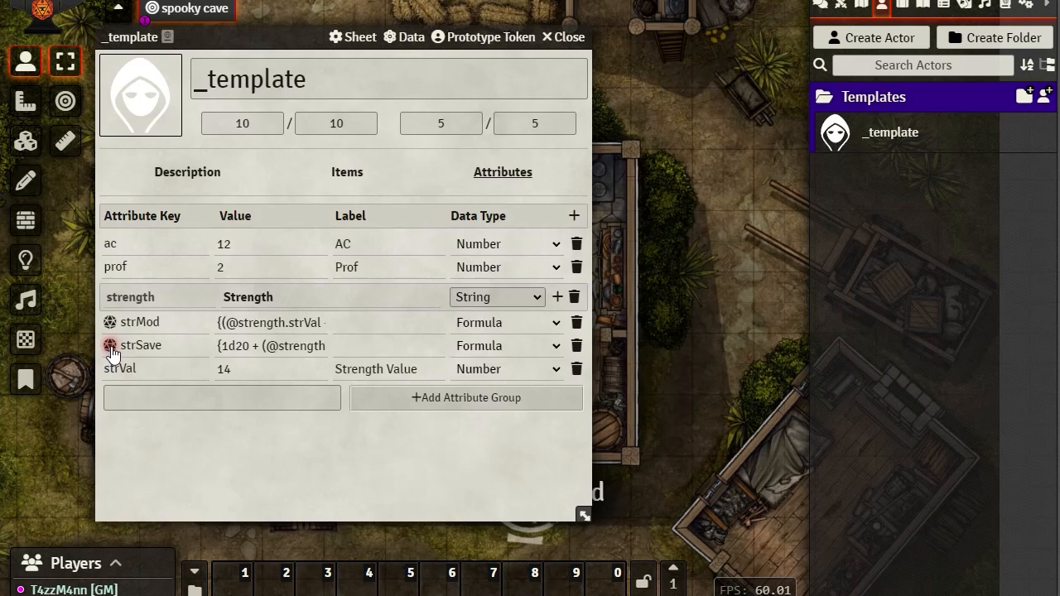
- Show the chat log and roll the strMod formula from the actor sheet
click(821, 5)
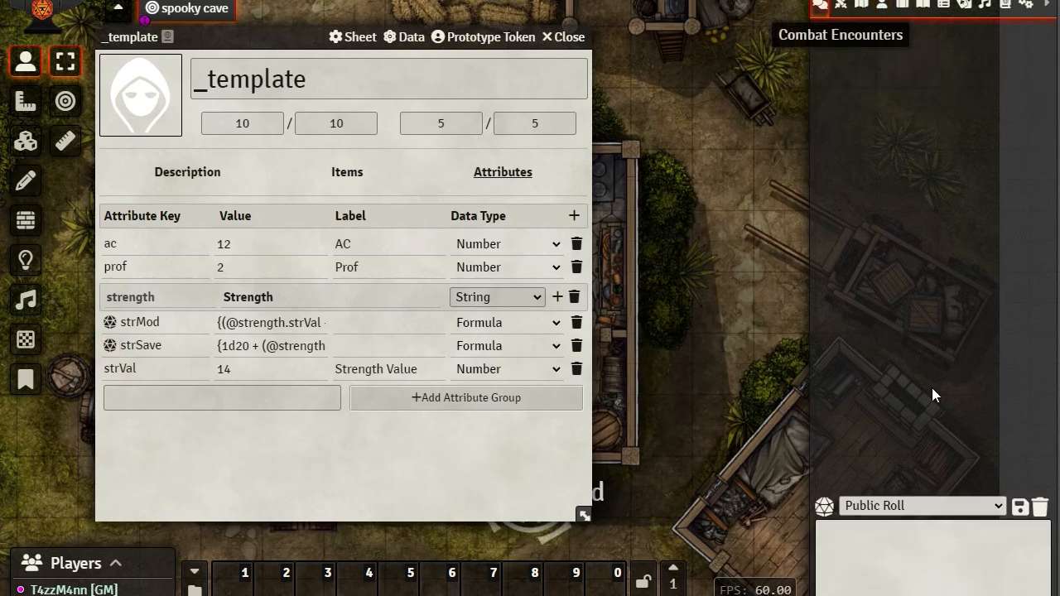
click(110, 323)
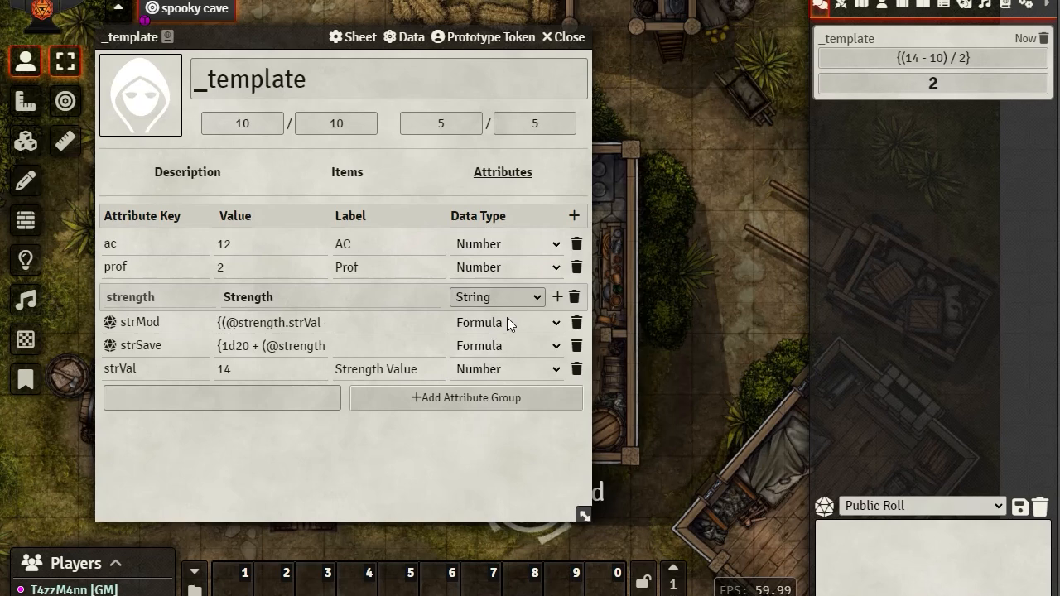
- Try placing an opening square bracket before 1d20 in the strSave formula
click(220, 346)
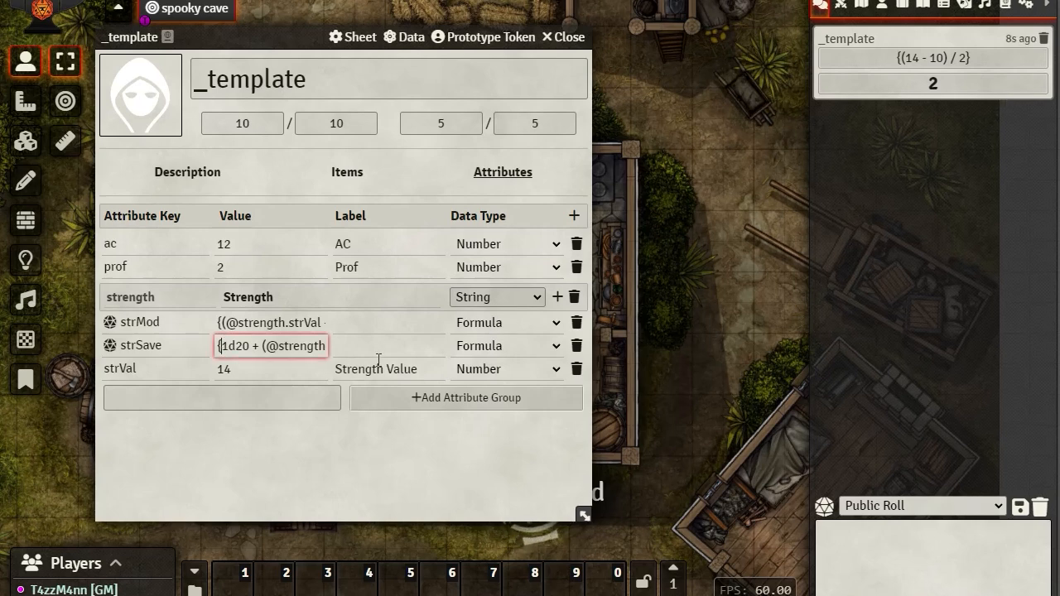
text([[)
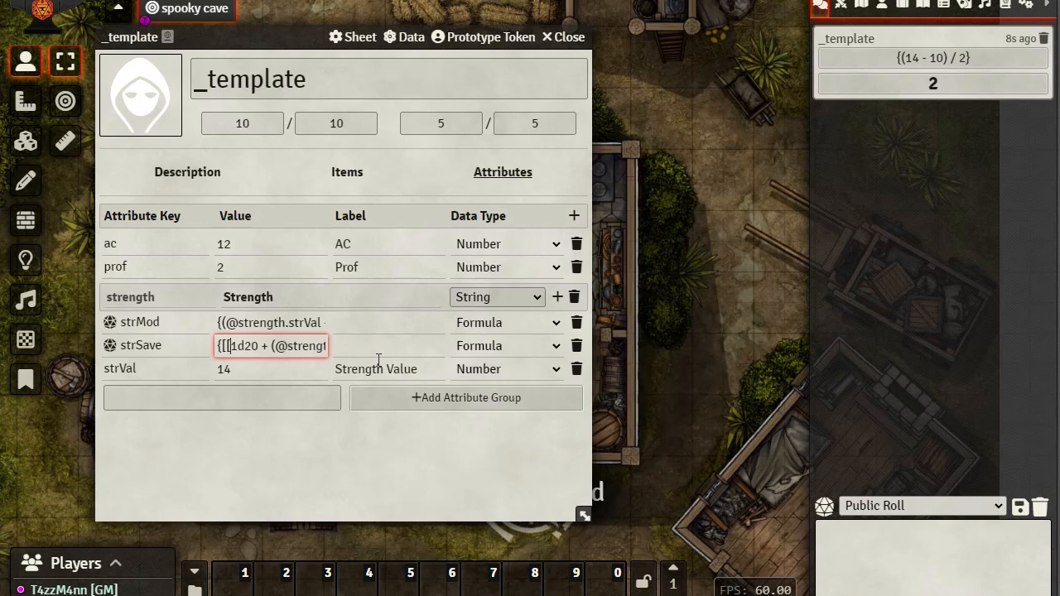
key(BackSpace)
key(Right)
key(Right)
key(Right)
key(Right)
key(Right)
key(Right)
key(Right)
key(Right)
key(Right)
key(Right)
key(Right)
key(Right)
key(Right)
key(Right)
key(Right)
key(Right)
key(Right)
key(Right)
key(Right)
key(Right)
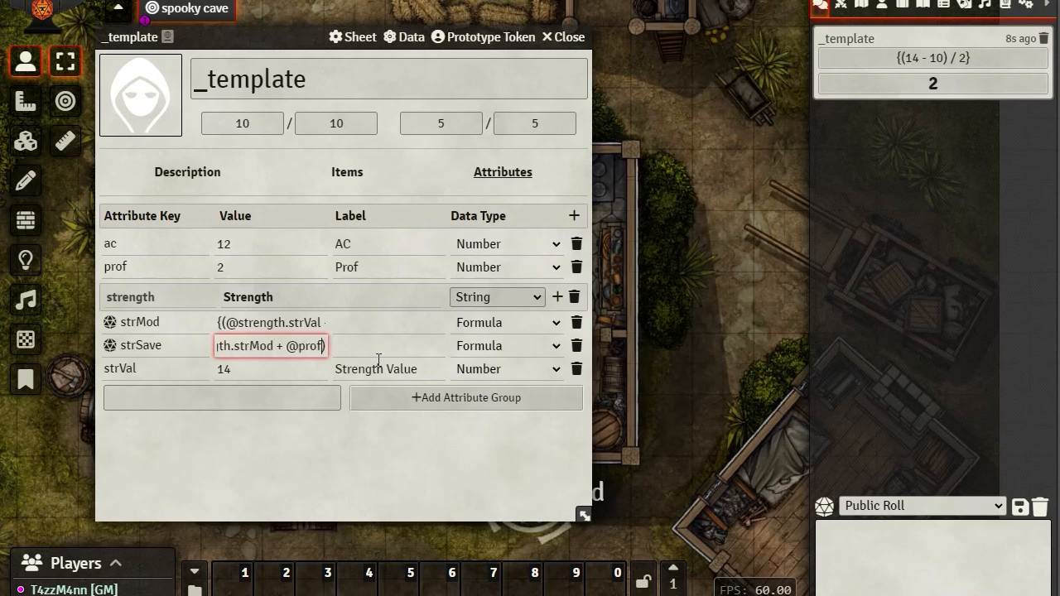
key(Left)
key(Left)
key(Left)
key(Left)
key(Left)
key(Left)
key(Left)
key(Left)
key(Left)
key(Left)
key(Left)
key(Left)
key(Left)
key(Left)
key(Left)
key(Left)
key(Left)
key(Left)
key(Left)
key(Left)
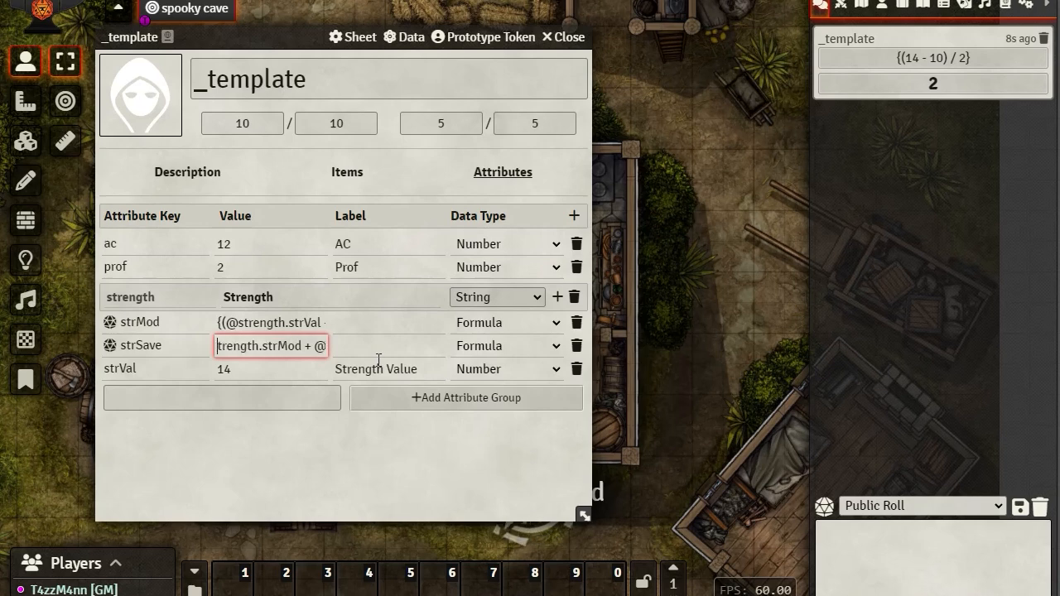
key(Right)
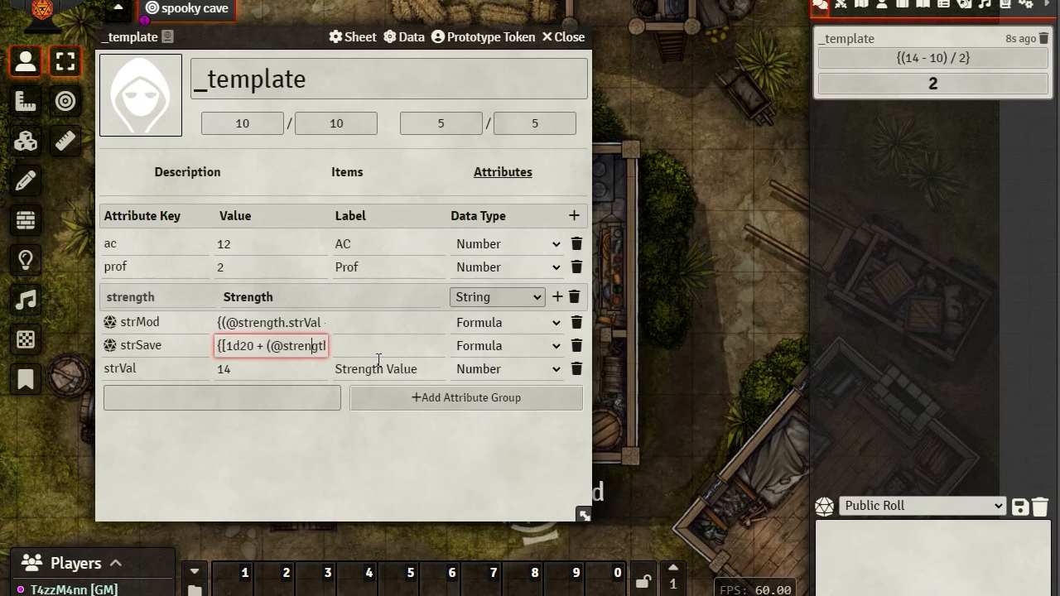
key(Right)
key(Right)
key(Right)
key(Right)
key(Right)
key(Right)
key(Right)
key(Right)
key(Right)
key(Right)
key(Right)
key(Right)
key(Right)
key(Right)
key(Right)
key(Right)
key(Right)
key(Right)
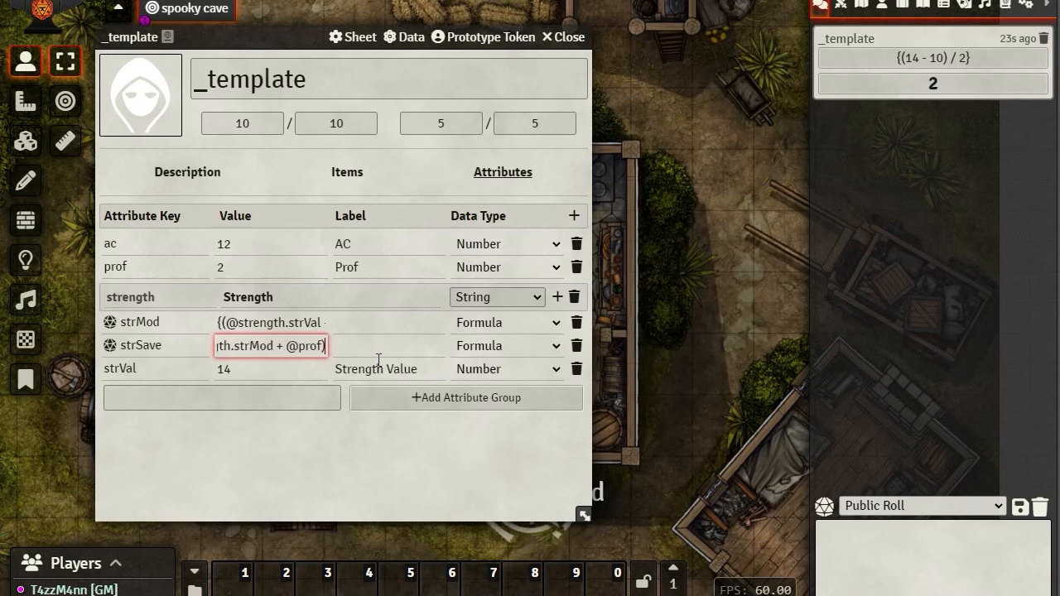
text(})
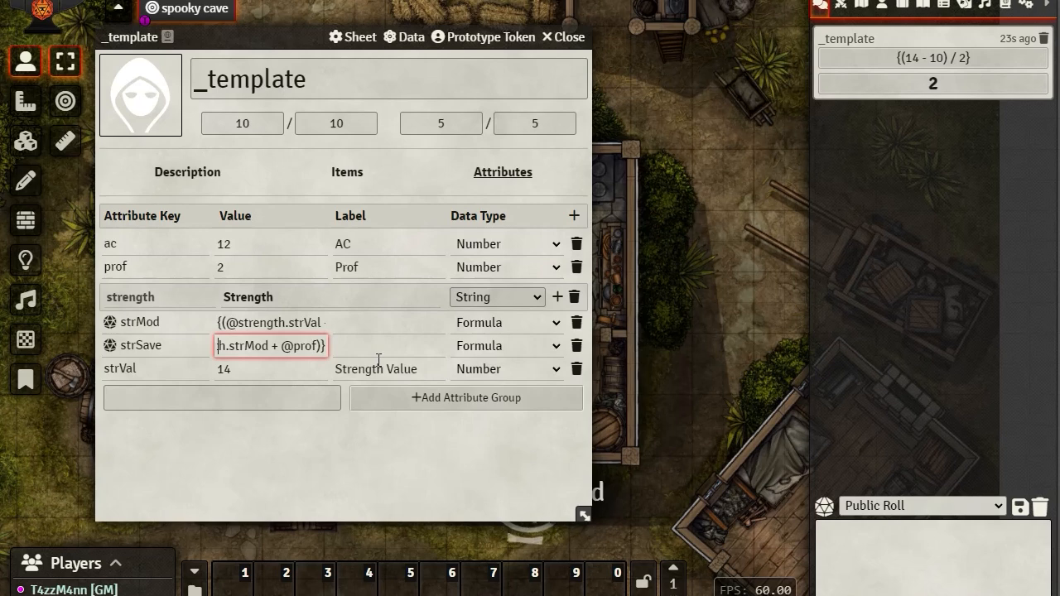
- Remove the square bracket before 1d20 in the strSave formula and leave the value field
key(Left)
key(Left)
key(Left)
key(Left)
key(Left)
key(Left)
key(Left)
key(Left)
key(Left)
key(Left)
key(Left)
key(Left)
key(Left)
key(Left)
key(Left)
key(Left)
key(Left)
key(Left)
key(Left)
key(Left)
key(Delete)
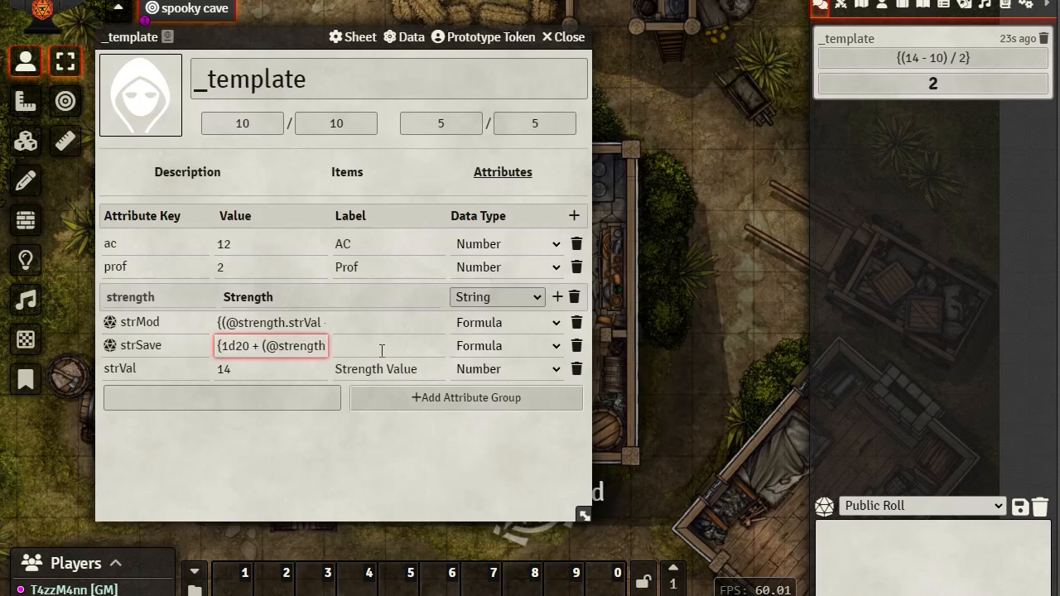
click(383, 348)
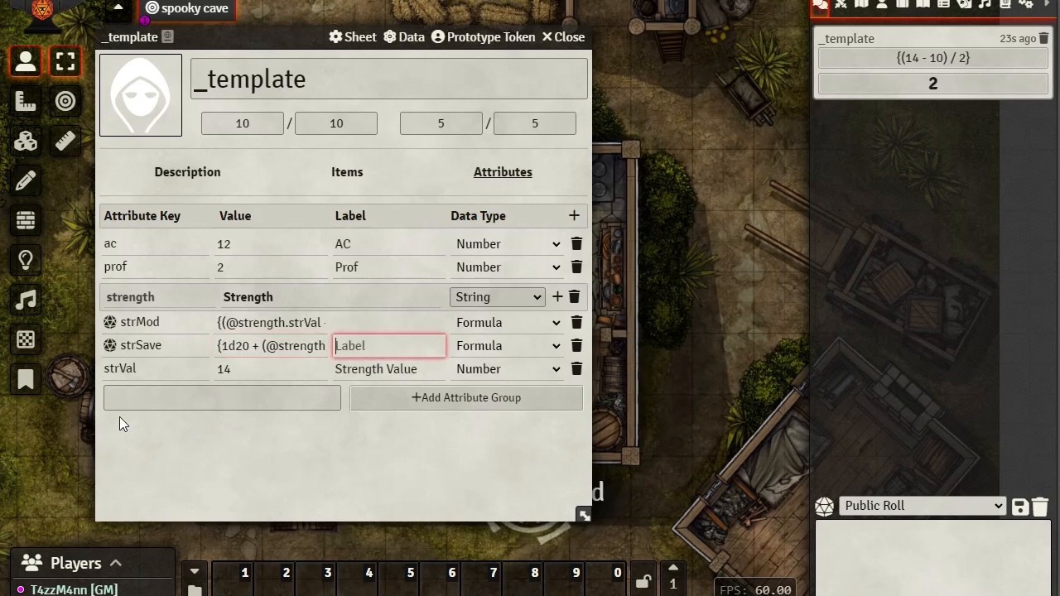
- Roll the strSave formula and expand the dice breakdown of its chat result
click(110, 345)
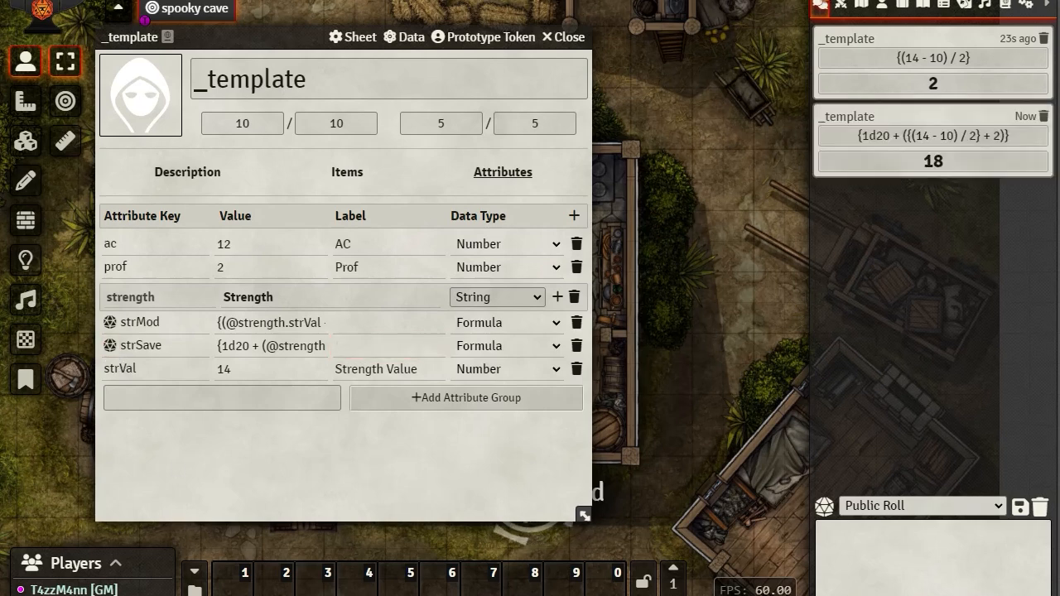
click(935, 132)
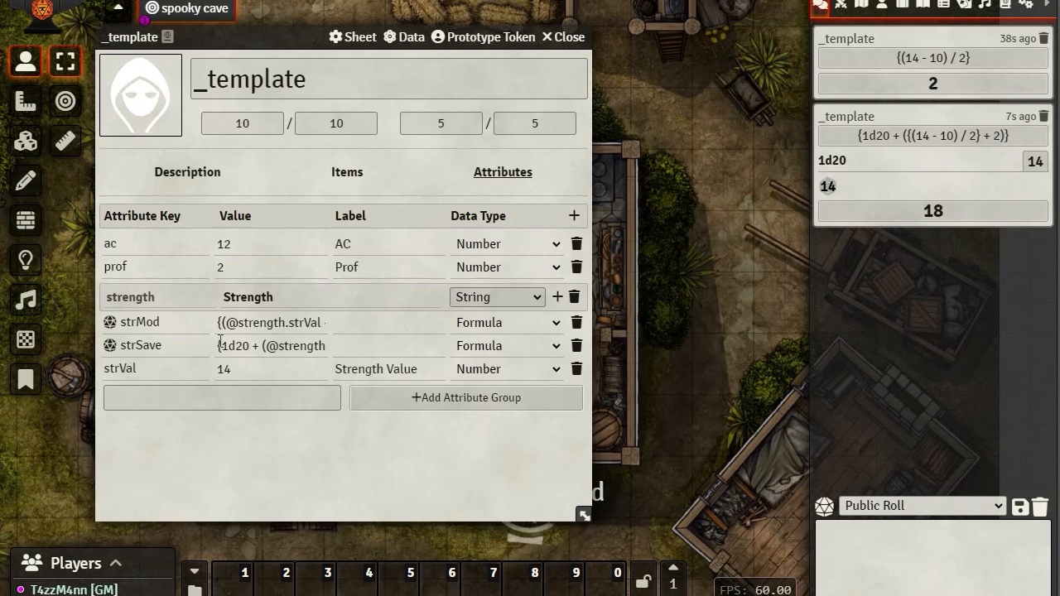
- Label the strMod attribute Strength Mod
click(360, 324)
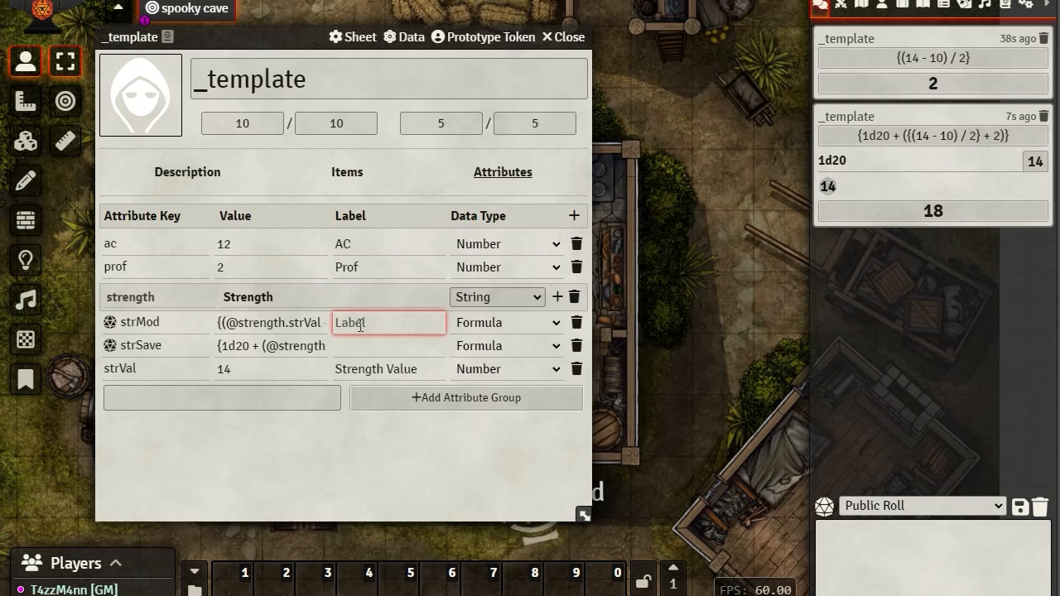
text(Strengt)
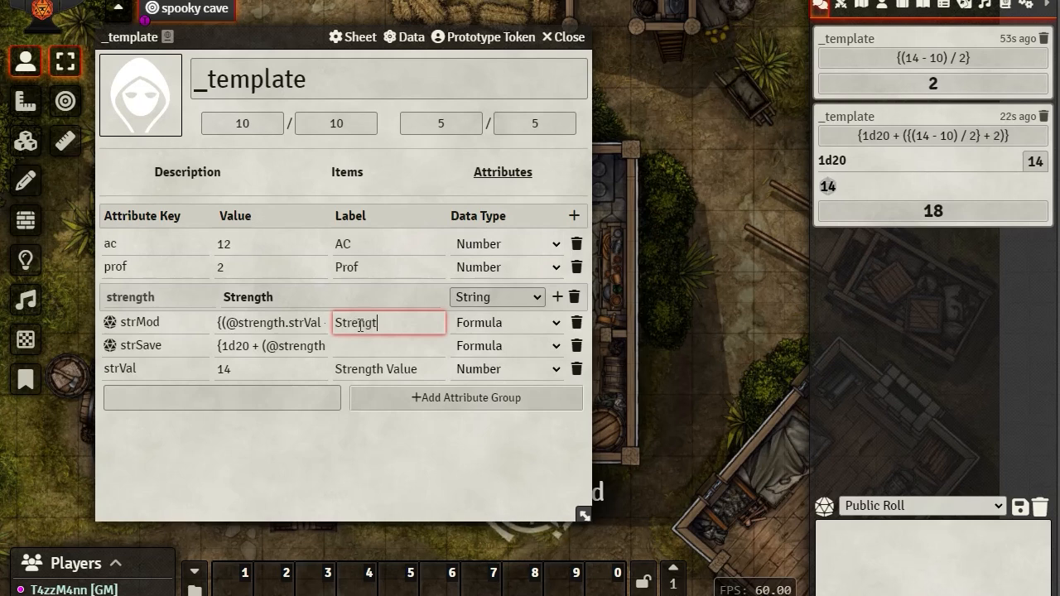
text(h Mod)
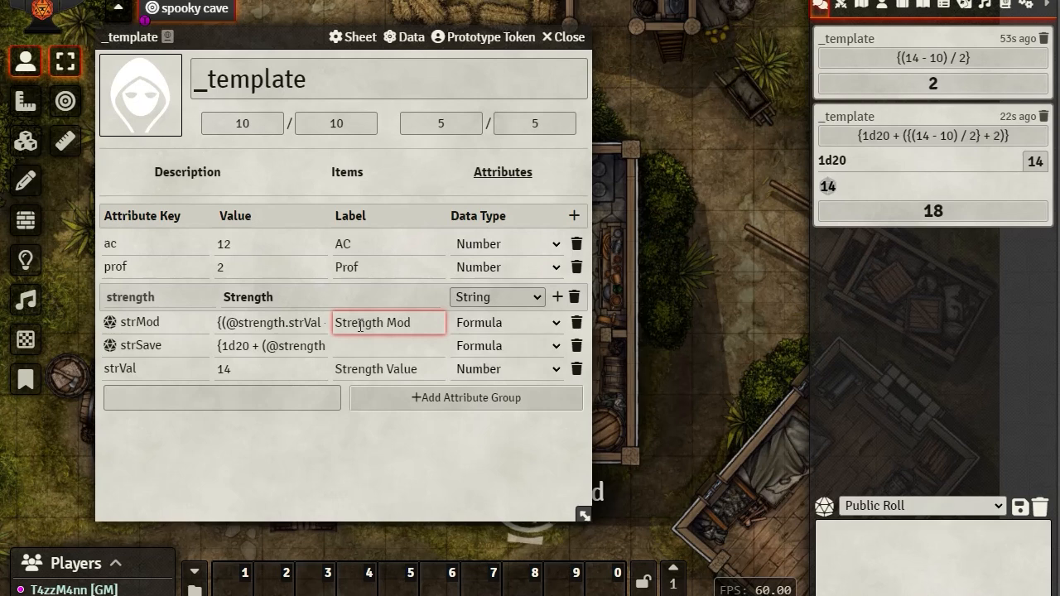
- Label the strSave attribute Strength Save
click(351, 347)
text(St)
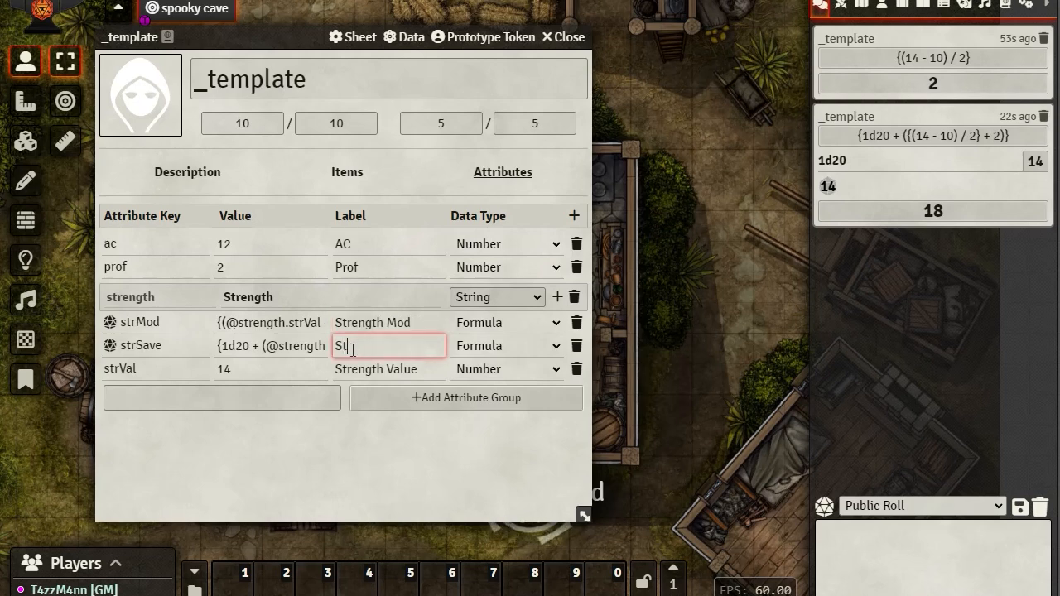
text(reng)
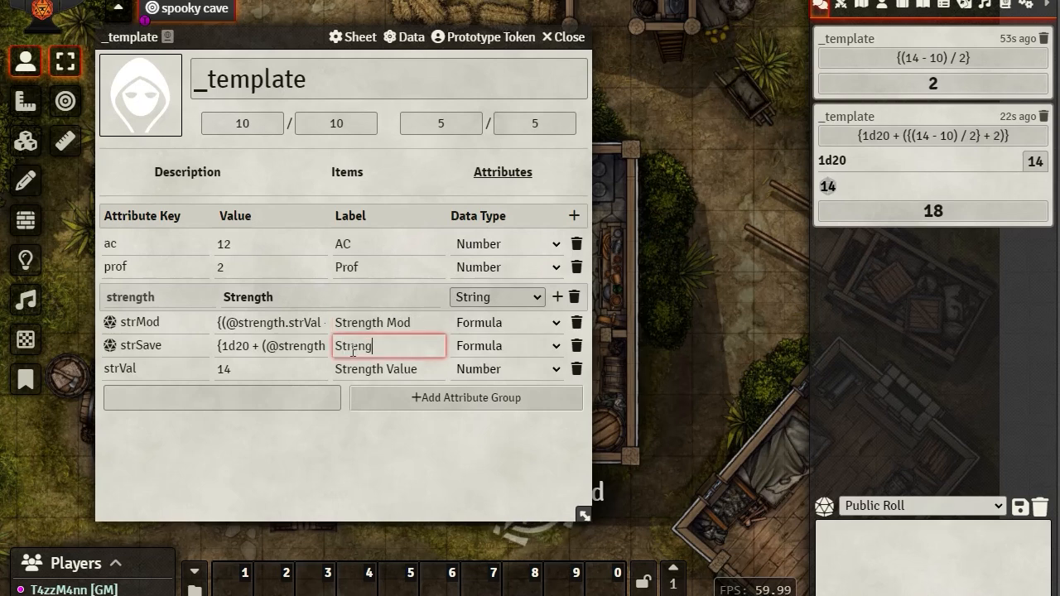
text(th Savve)
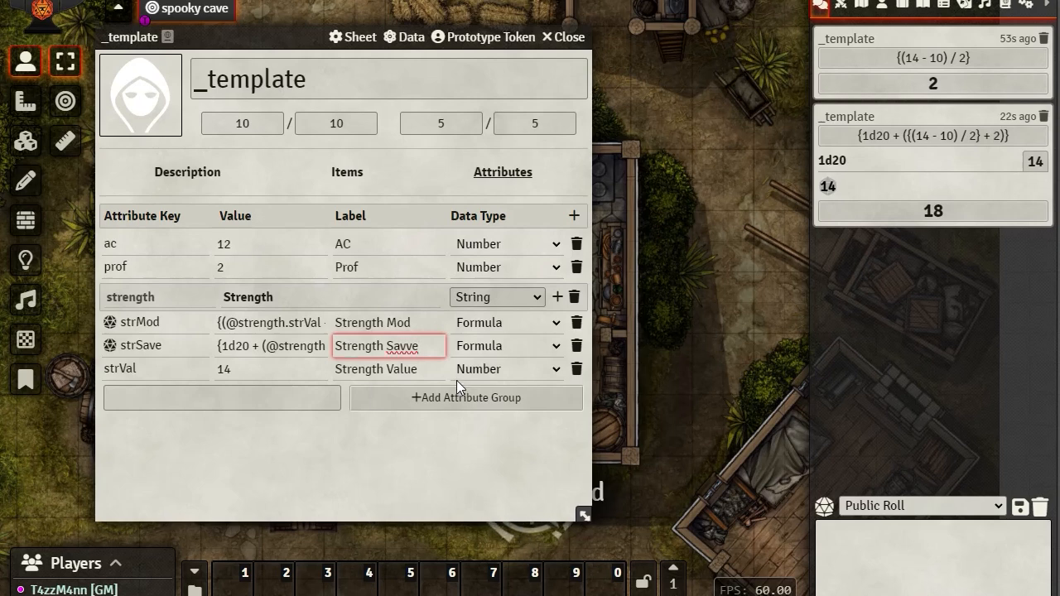
key(BackSpace)
key(BackSpace)
text(e)
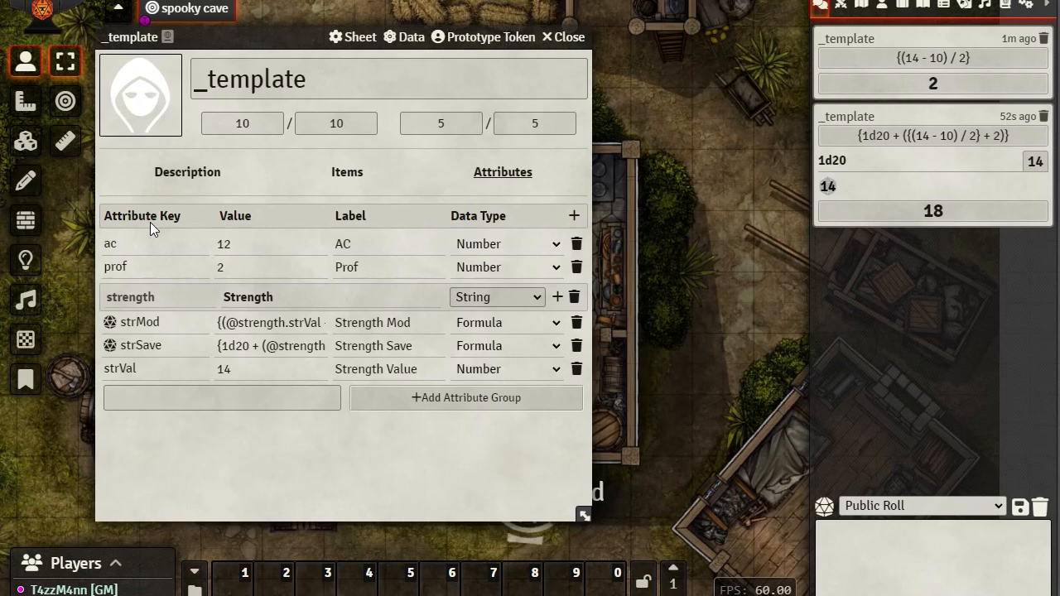
- Inspect the template's roll data in the Data Inspector, placed beside the sheet, and compare it with the sheet's attributes
click(188, 176)
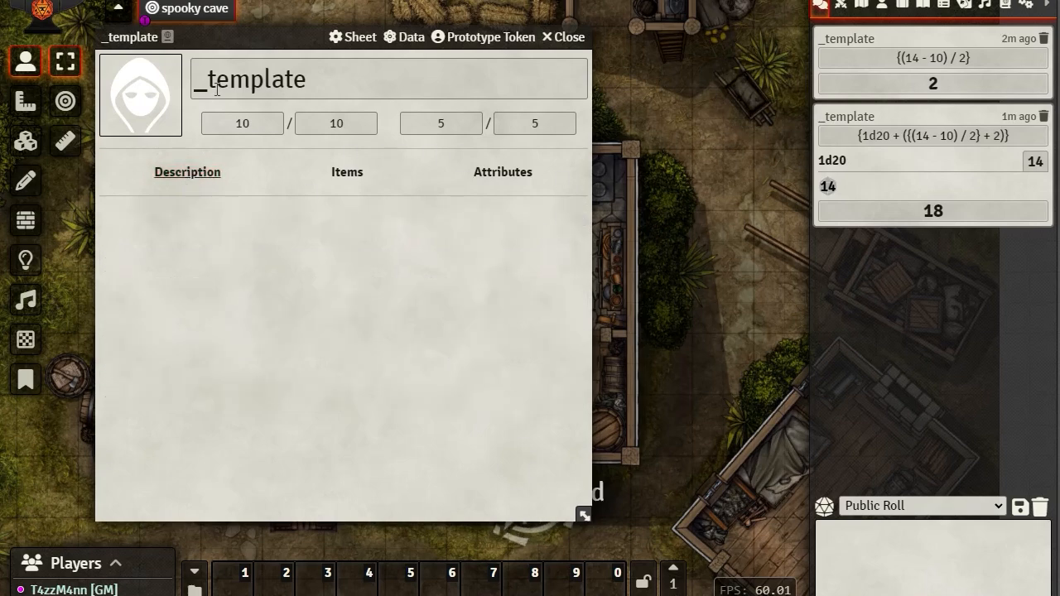
click(412, 37)
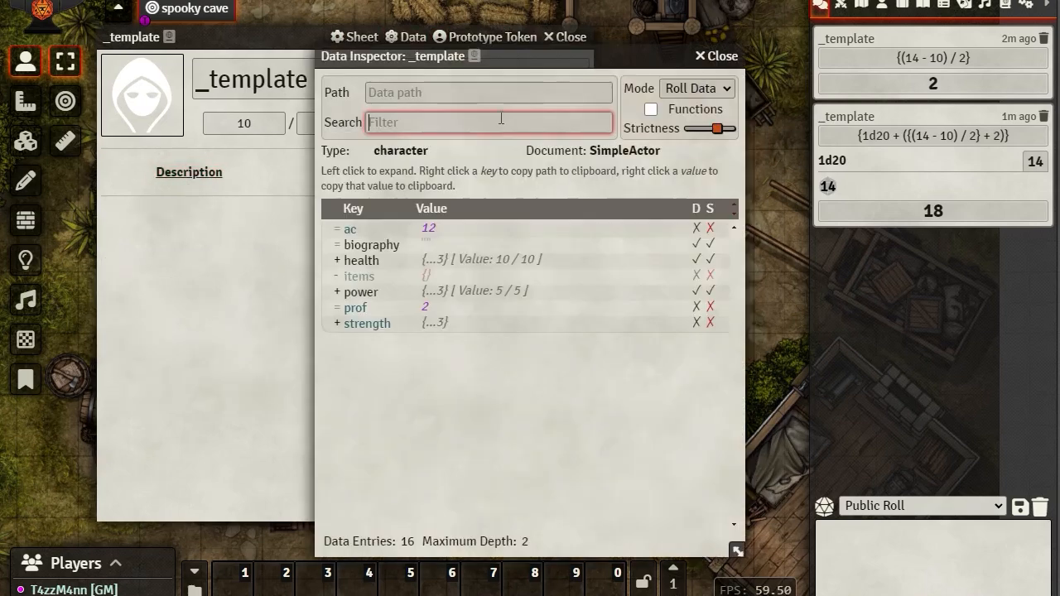
drag(473, 68, 772, 11)
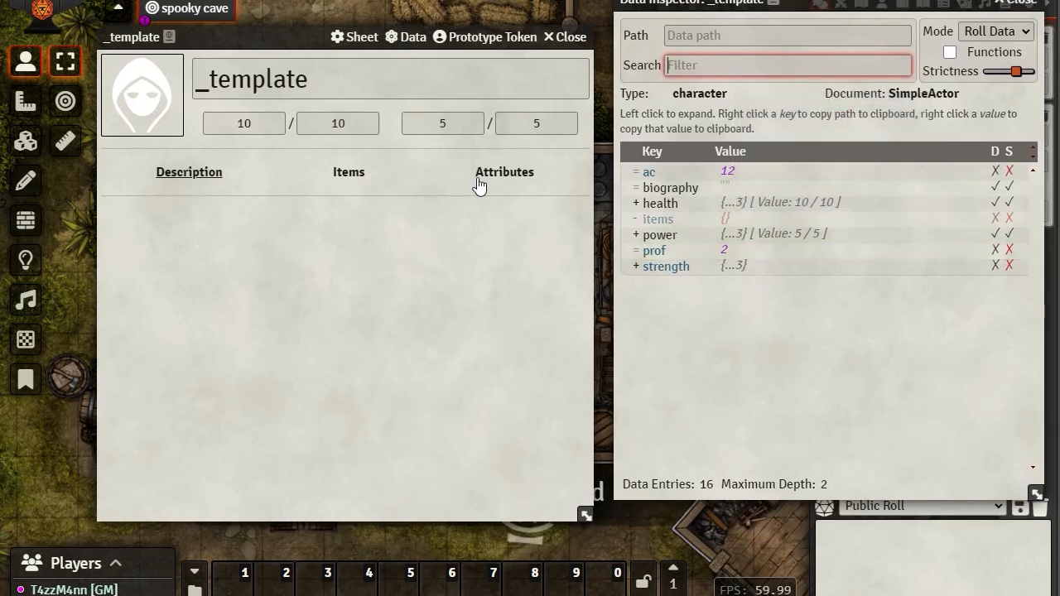
mouse_move(672, 268)
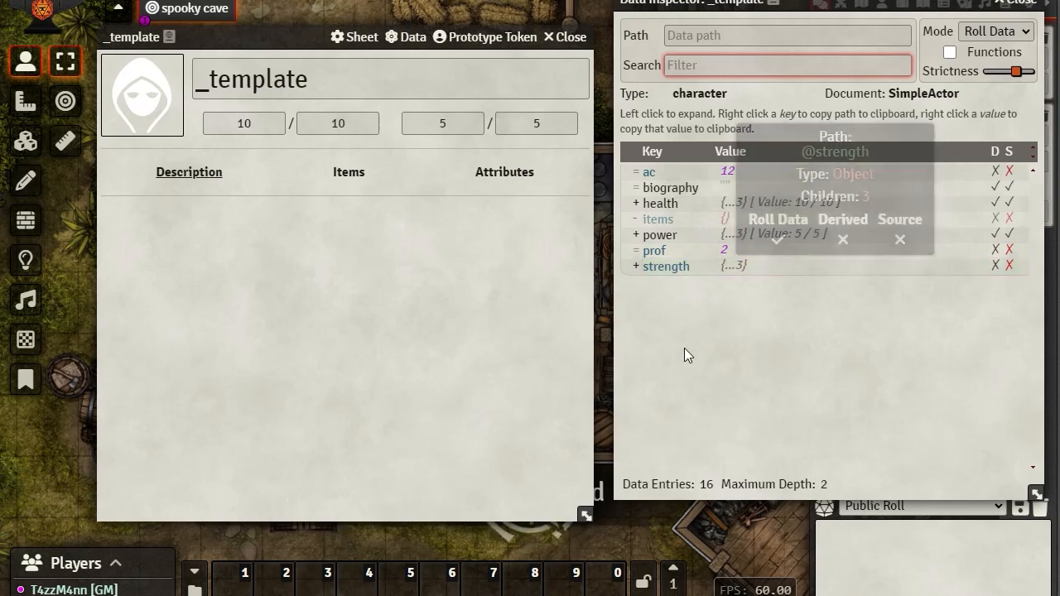
click(497, 171)
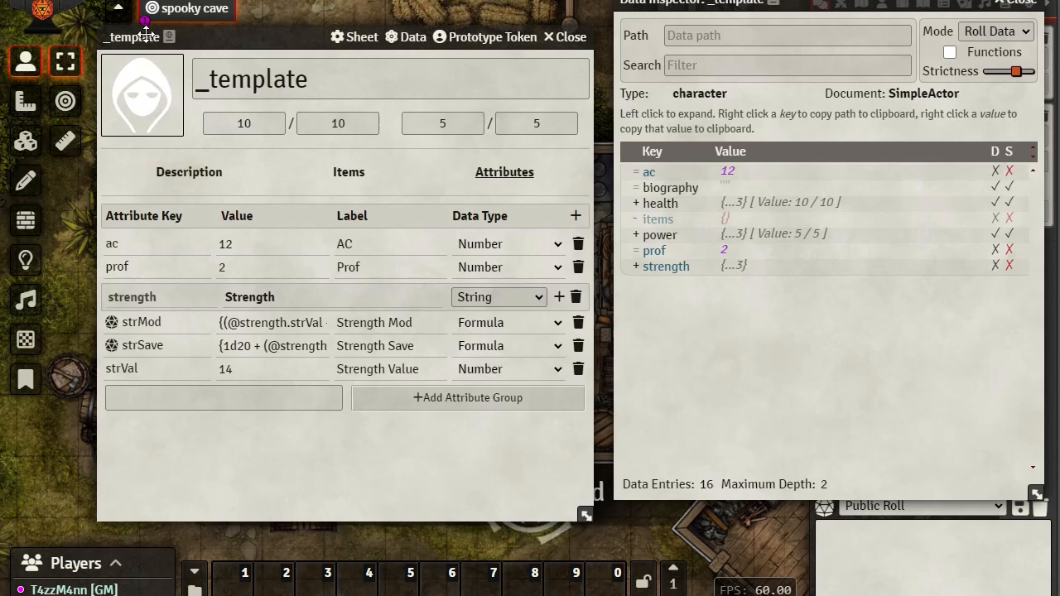
- Edit the template's description and begin an inline roll with the text "Roll Attack [/r"
click(182, 176)
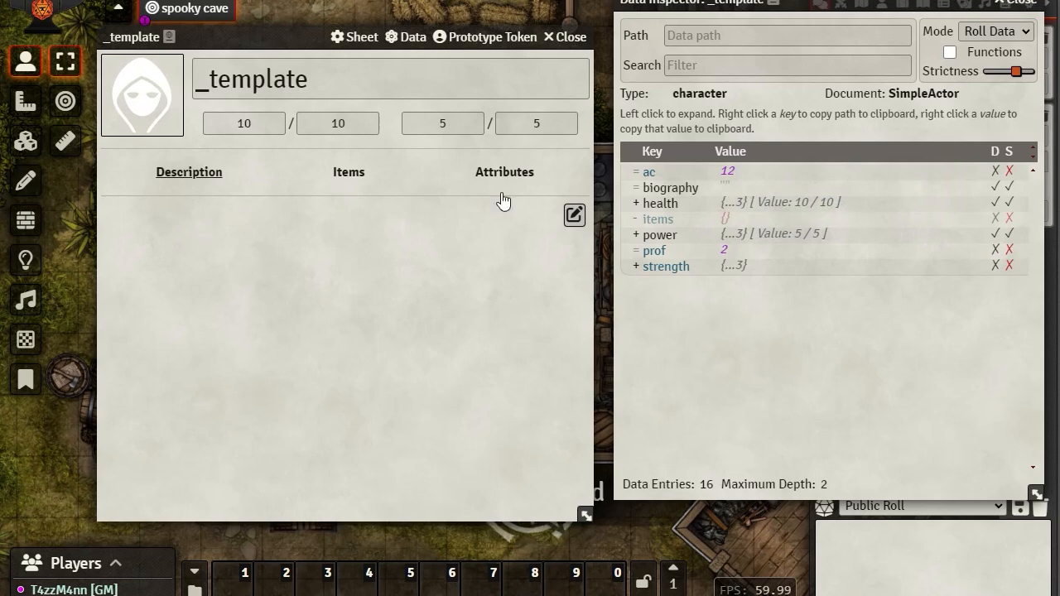
click(574, 215)
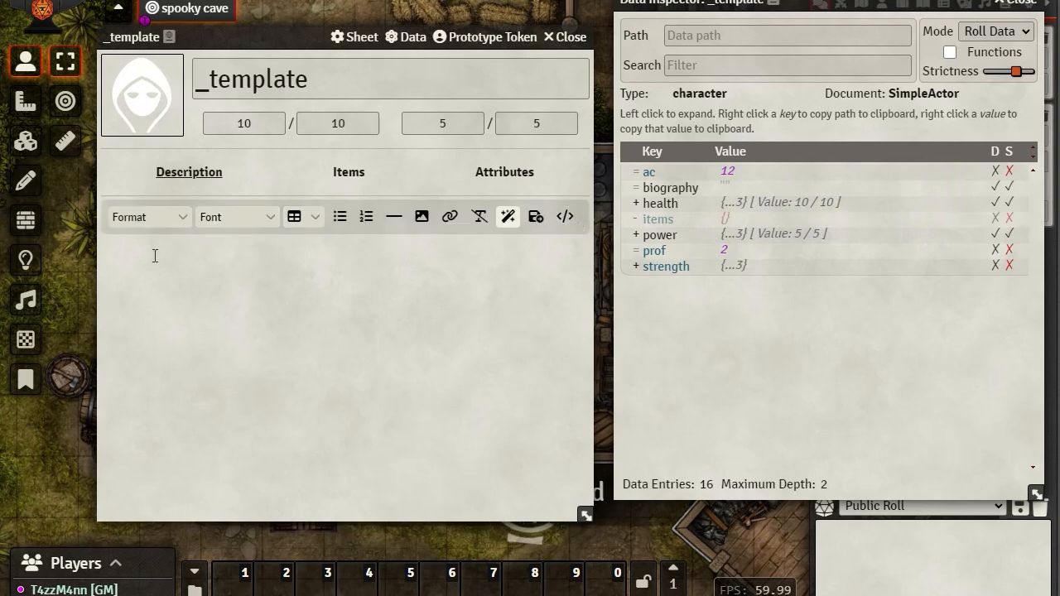
click(259, 247)
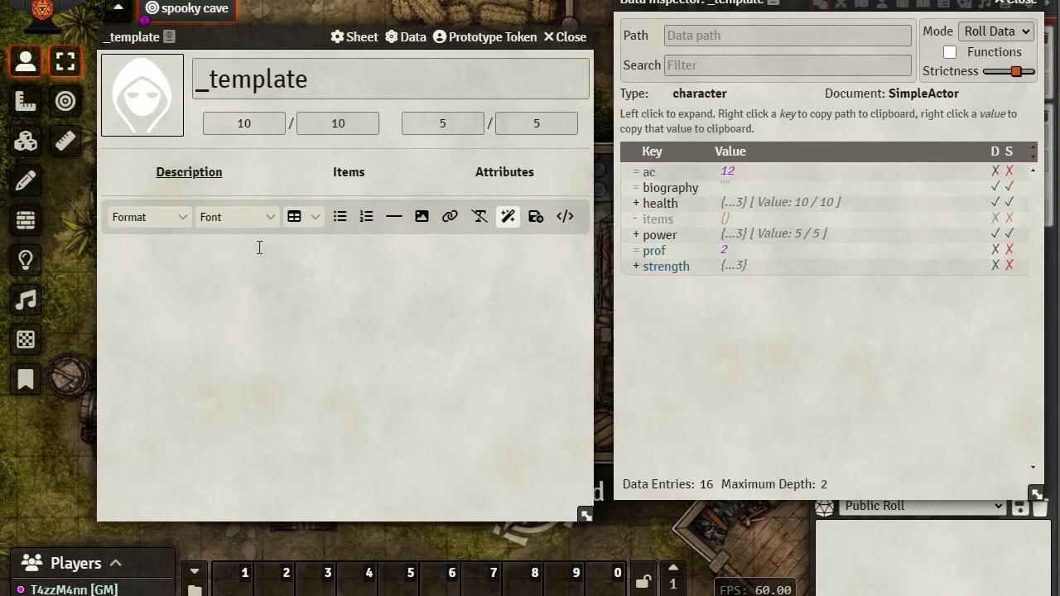
text(Roll Attack)
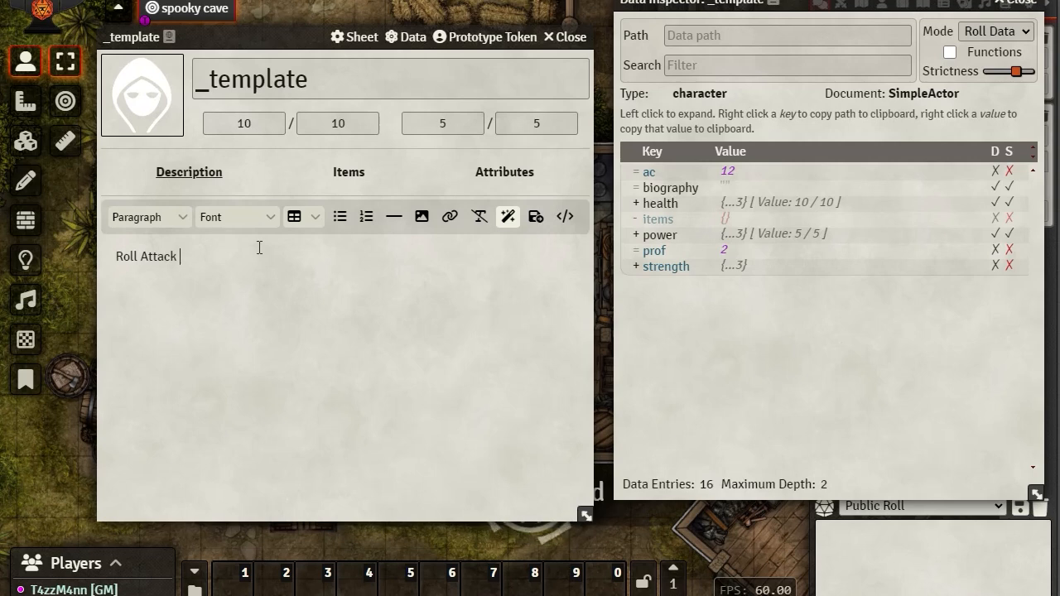
text([)
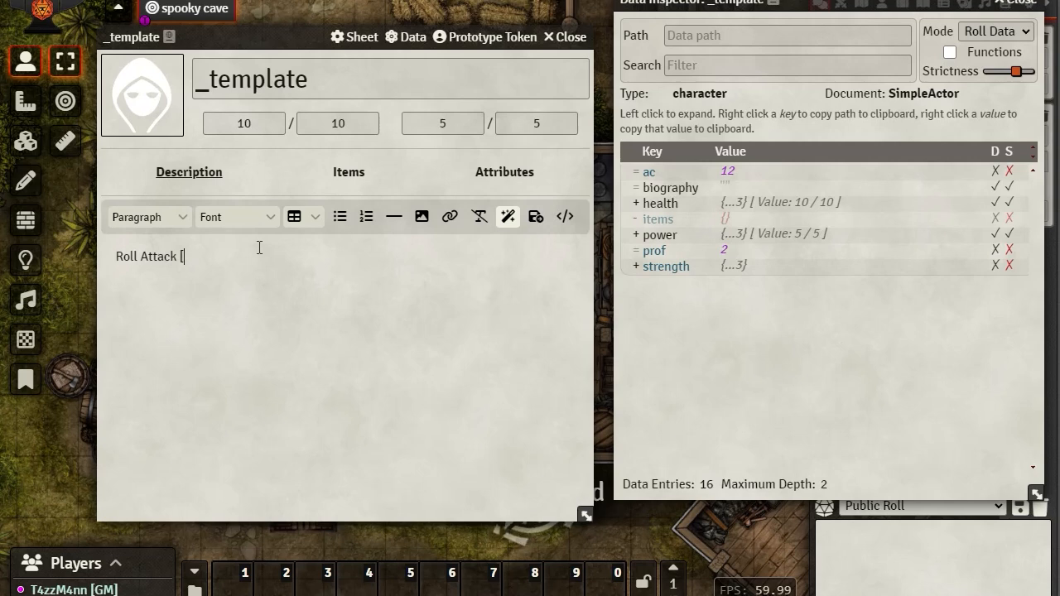
text([)
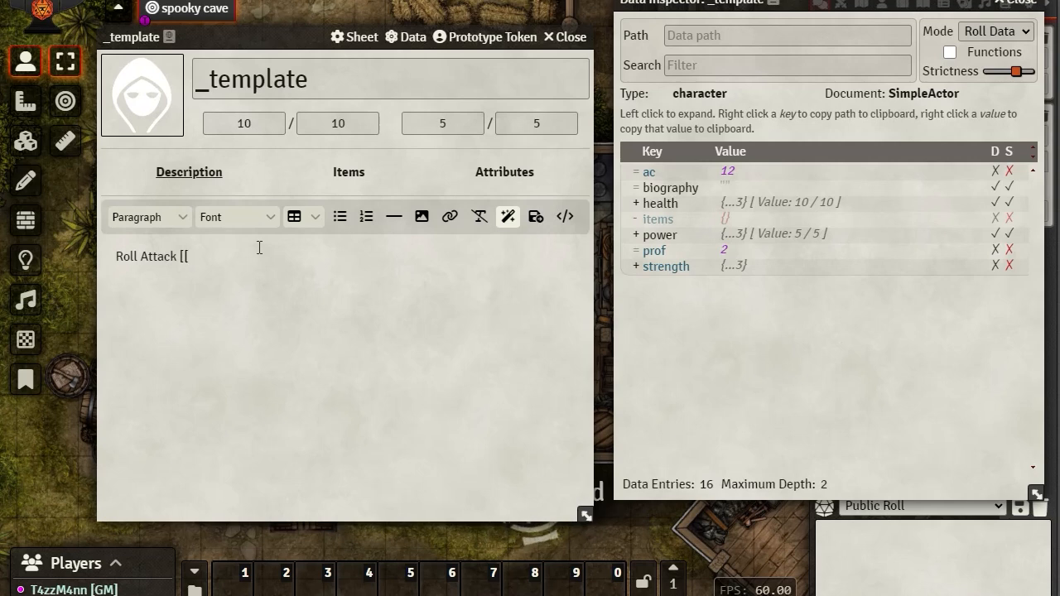
key(BackSpace)
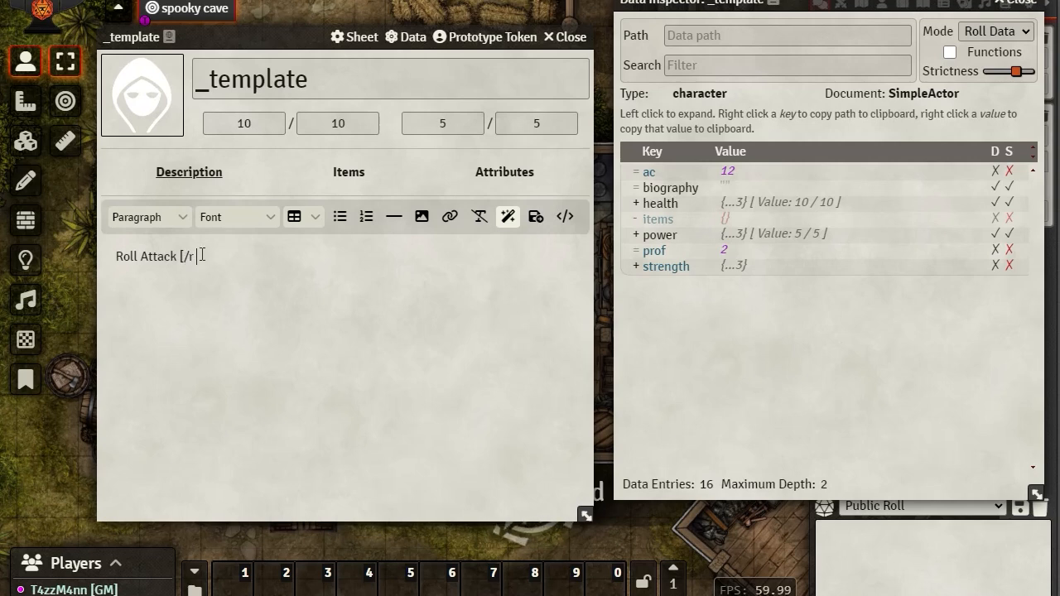
text(1d)
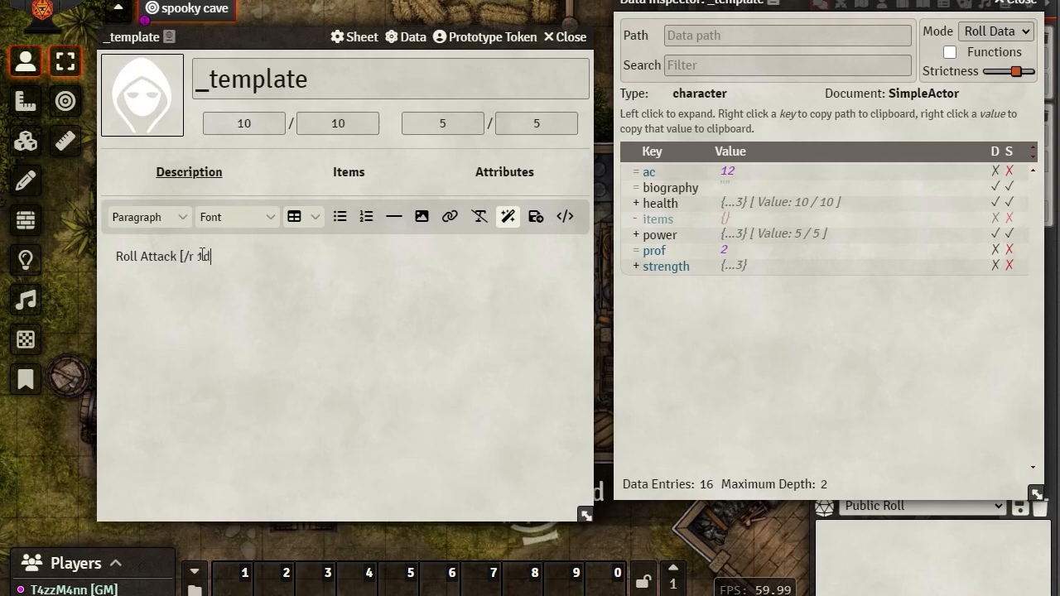
text(2 + @)
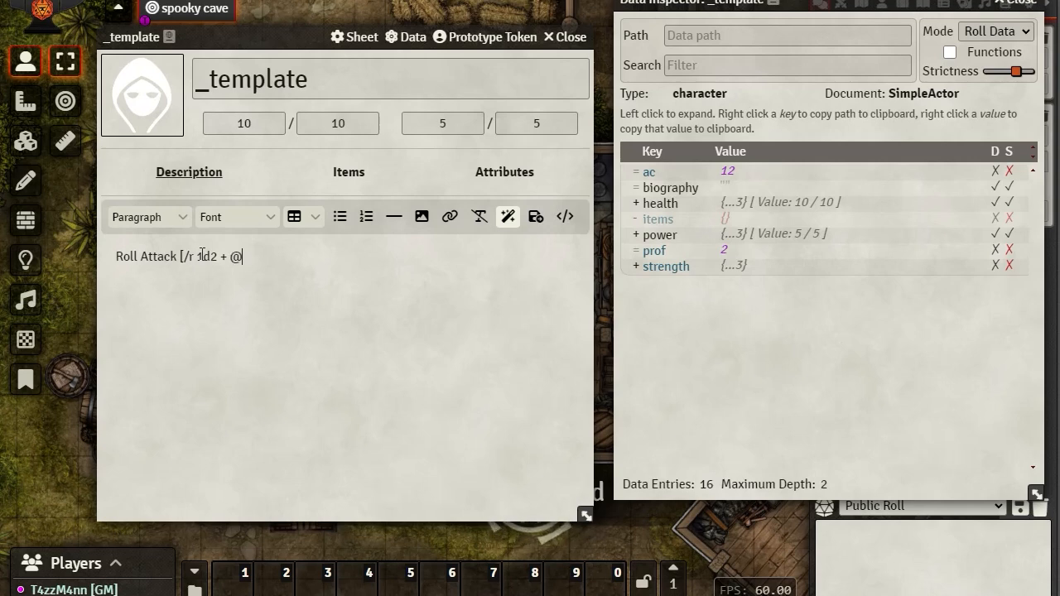
text(stre)
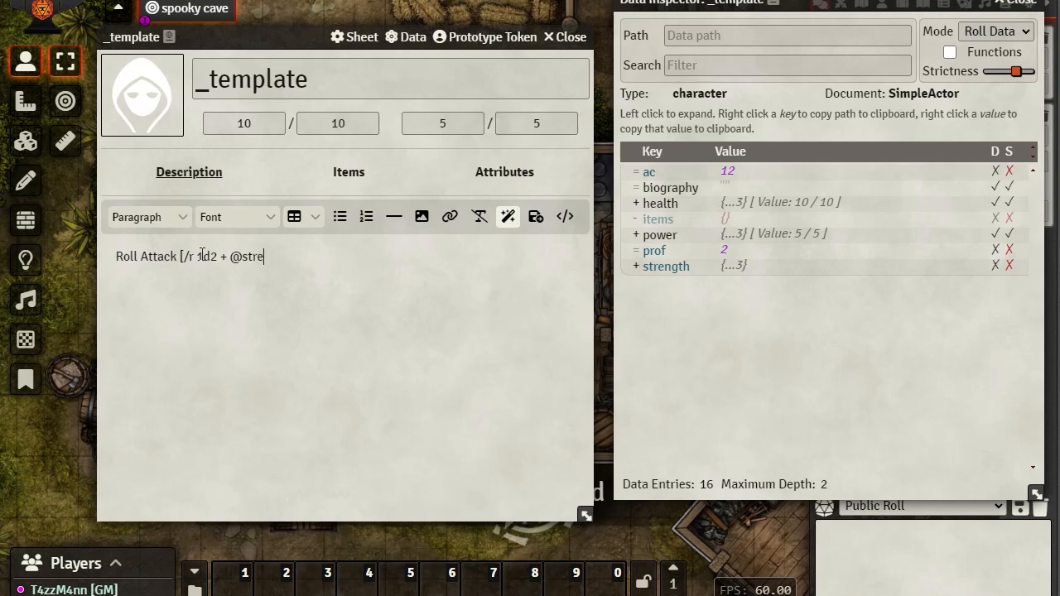
text(nget)
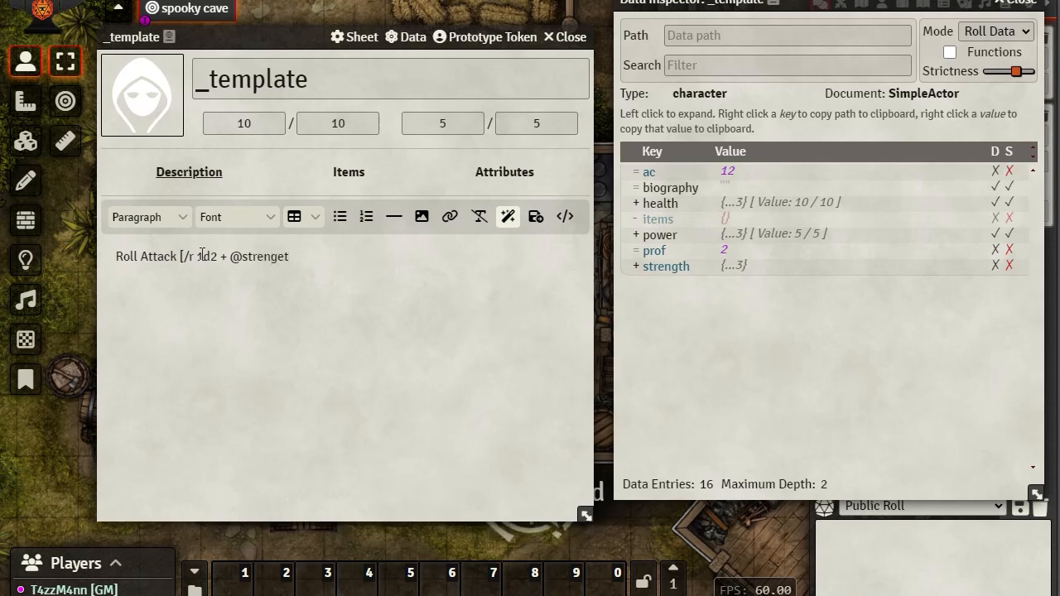
key(BackSpace)
key(BackSpace)
text(th)
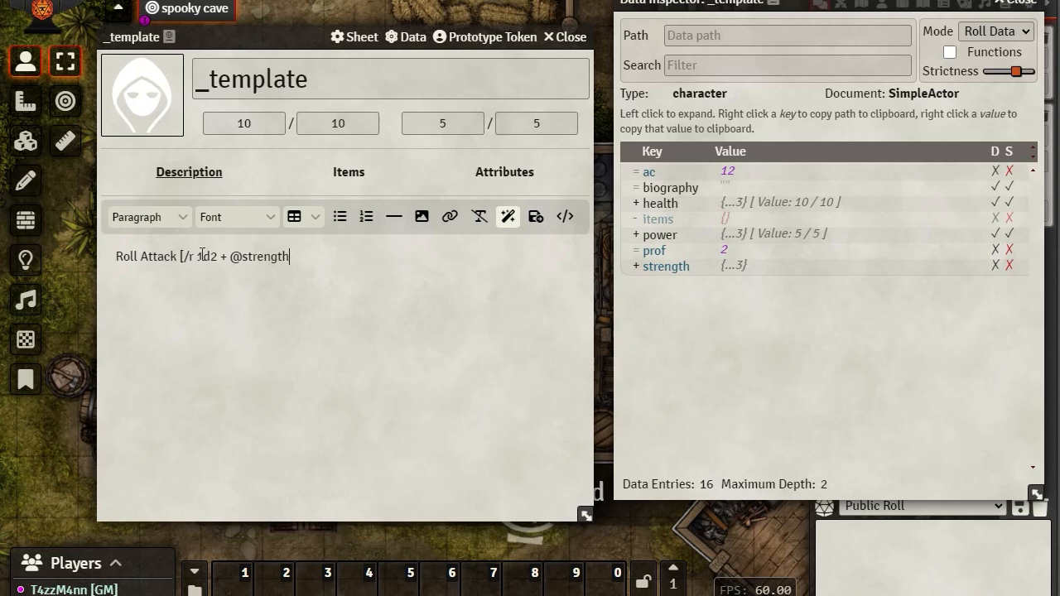
text(.)
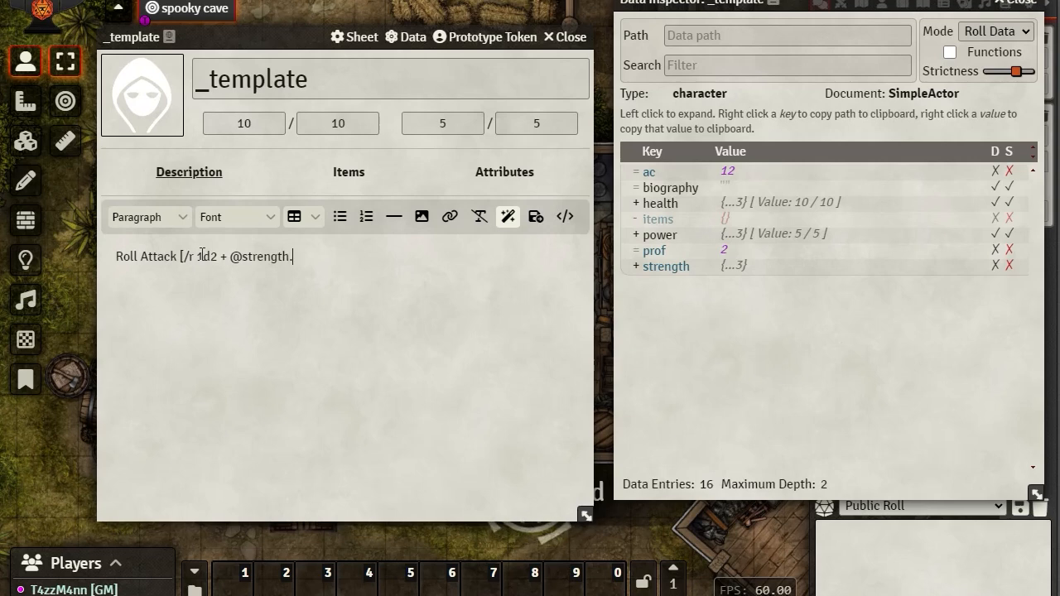
text(strMo)
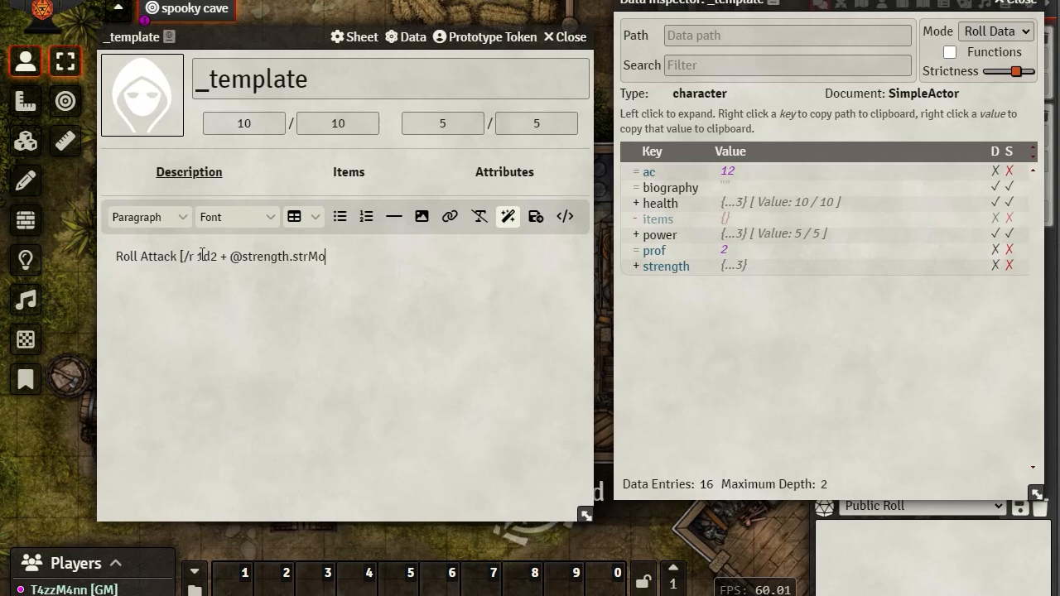
text(d)
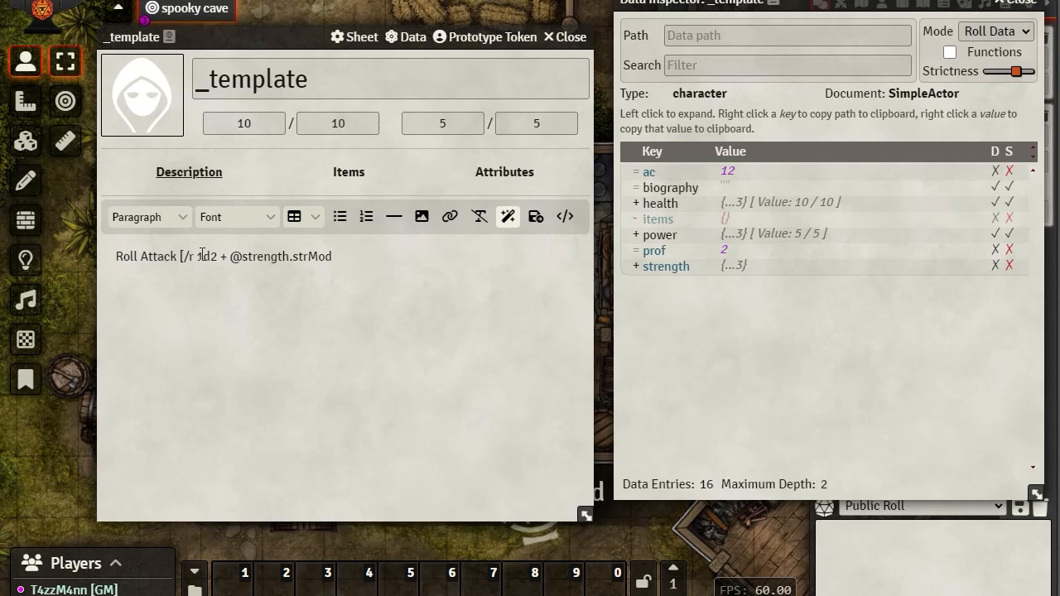
text(])
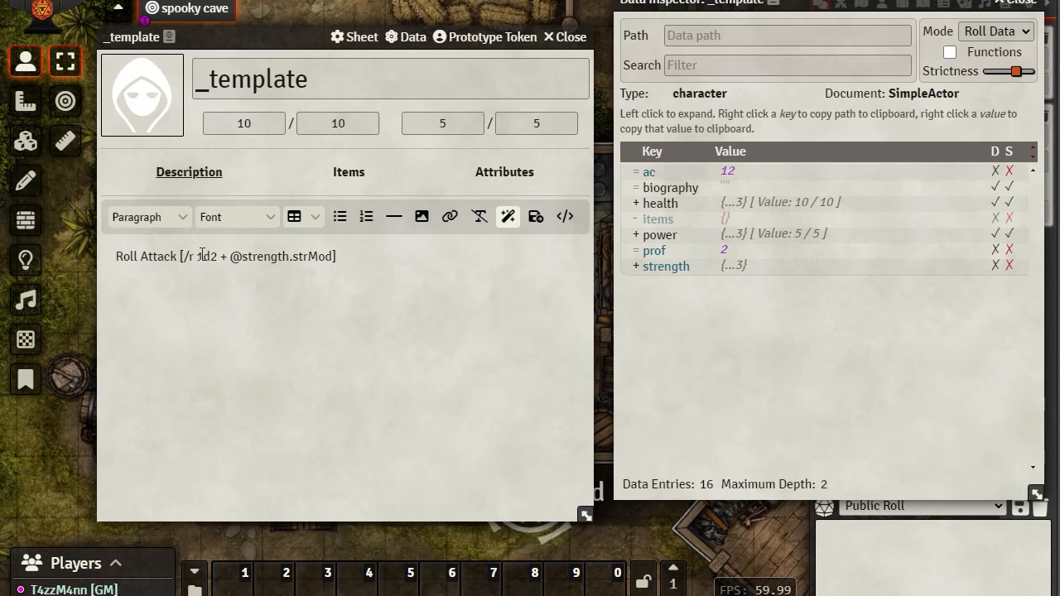
click(536, 216)
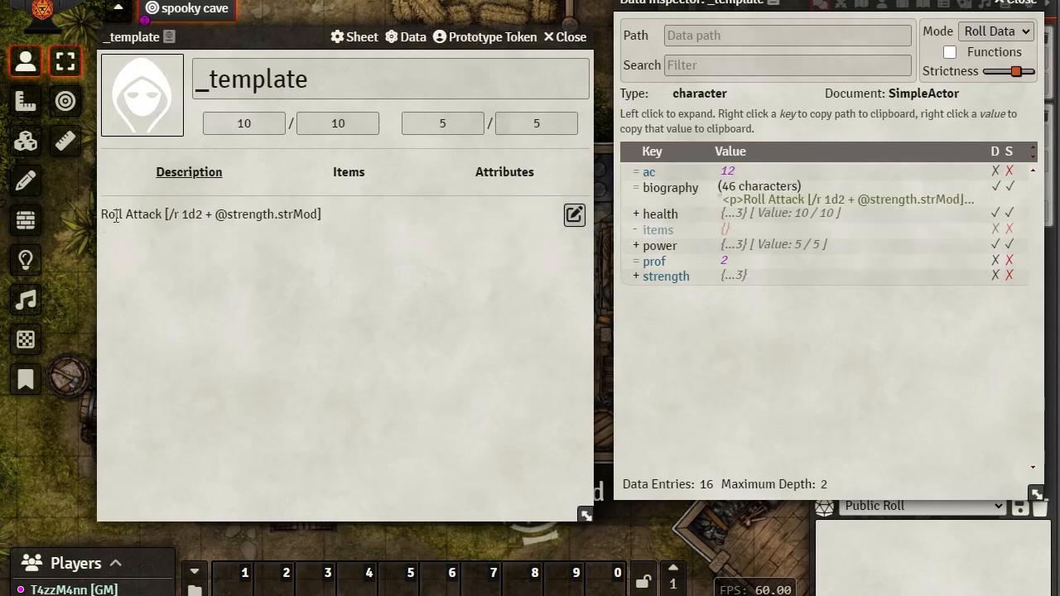
click(574, 214)
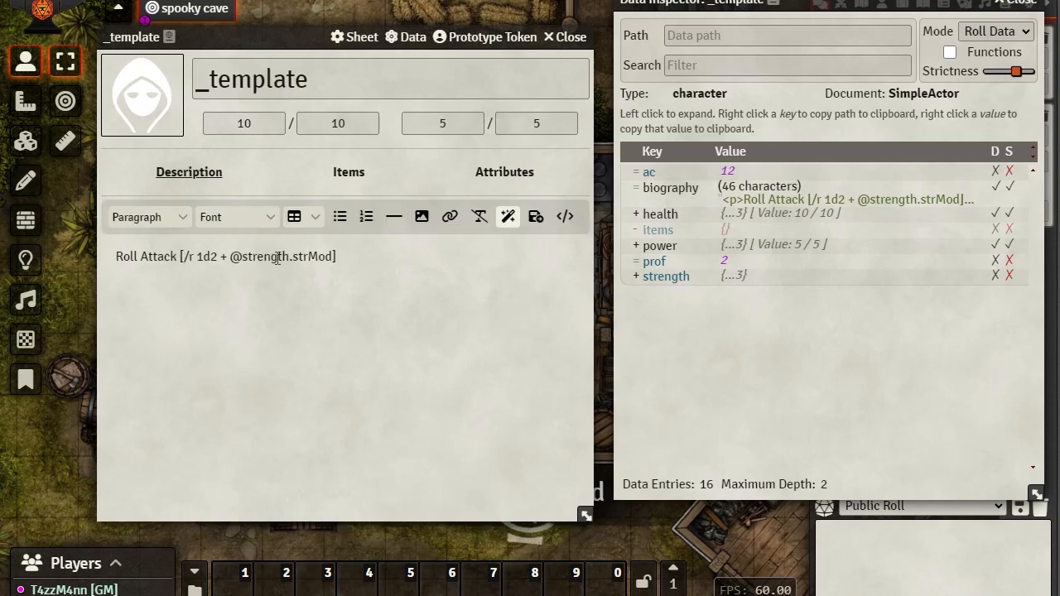
text([)
click(366, 256)
text(])
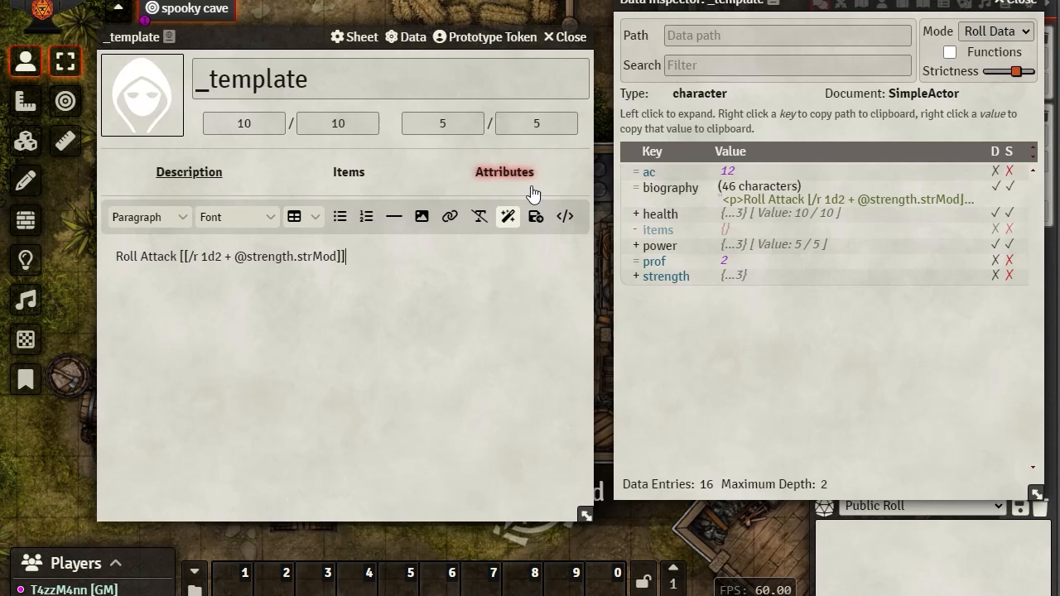
click(537, 218)
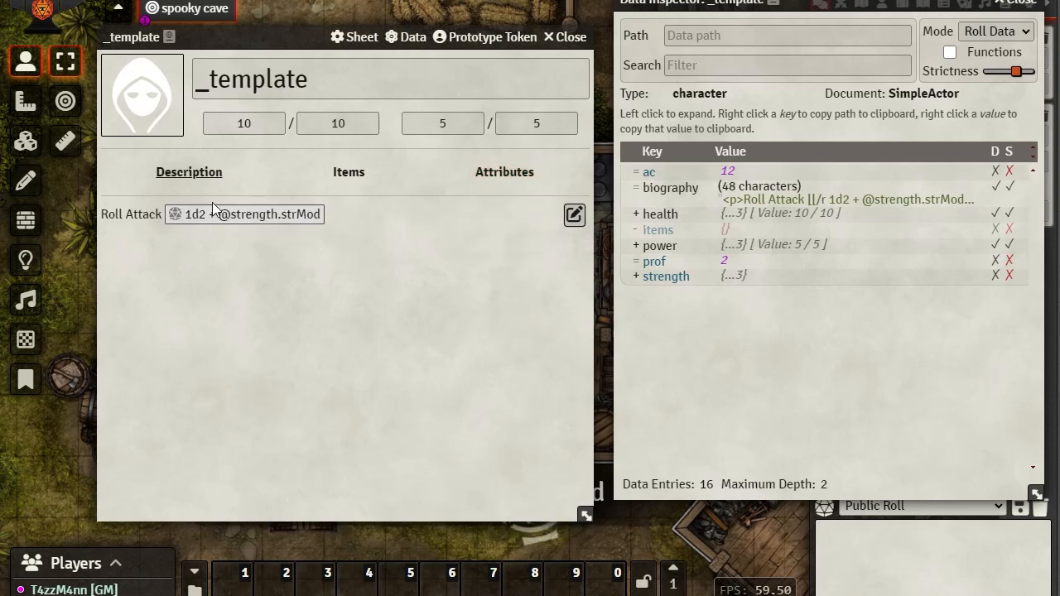
- Close the Data Inspector and roll the Roll Attack inline formula twice
click(1027, 3)
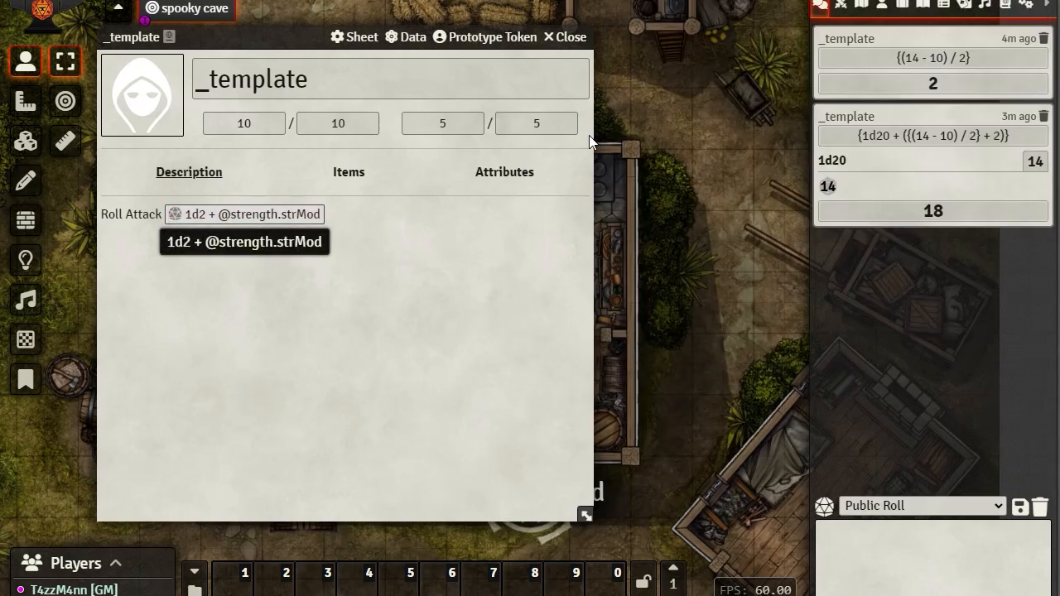
click(249, 215)
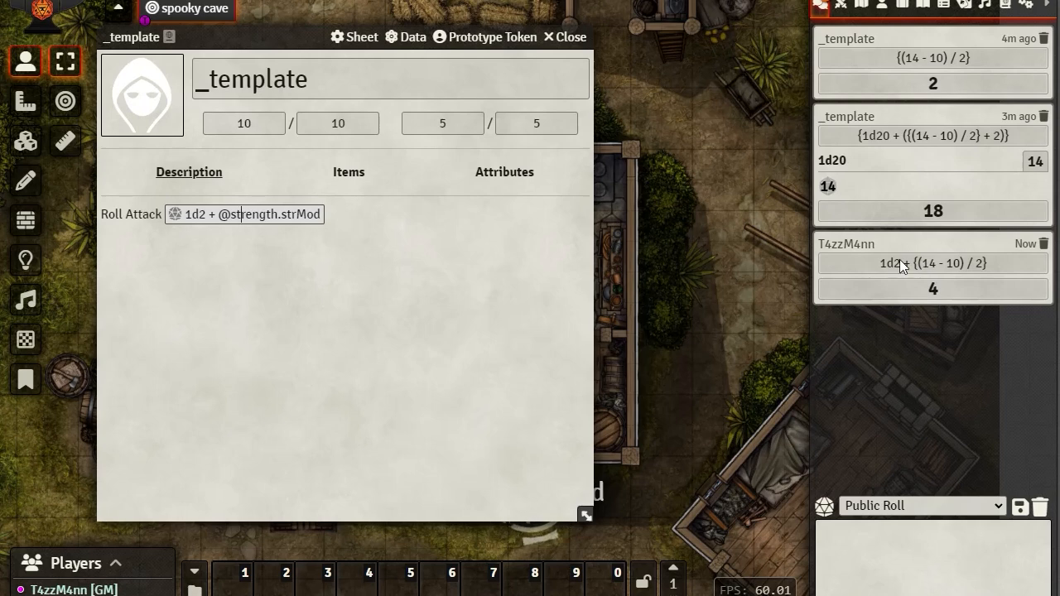
click(207, 217)
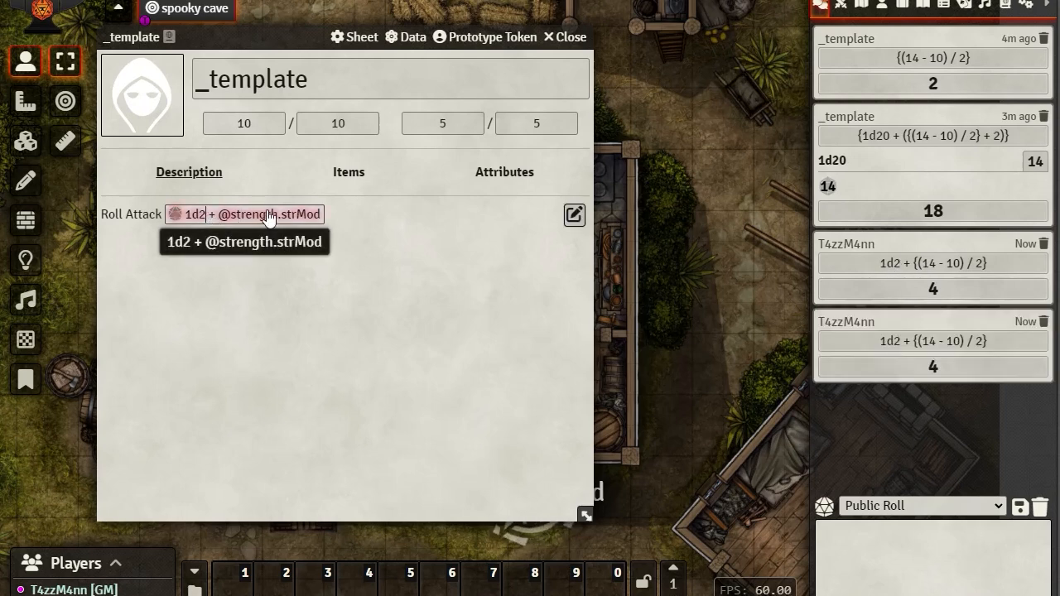
- Change the Roll Attack die to 1d20 in the description and save it
click(573, 215)
click(223, 256)
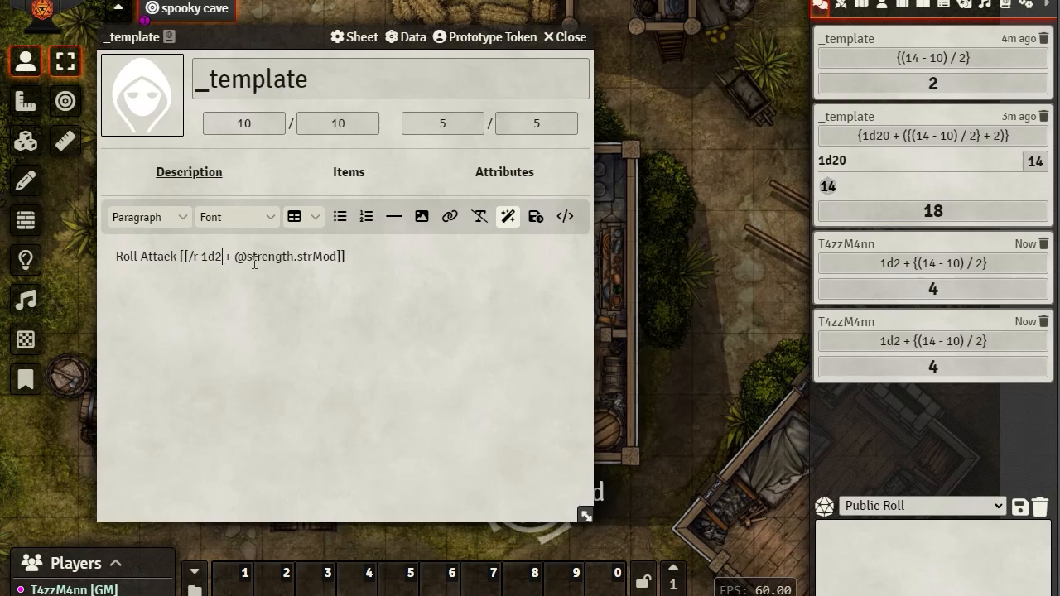
text(0)
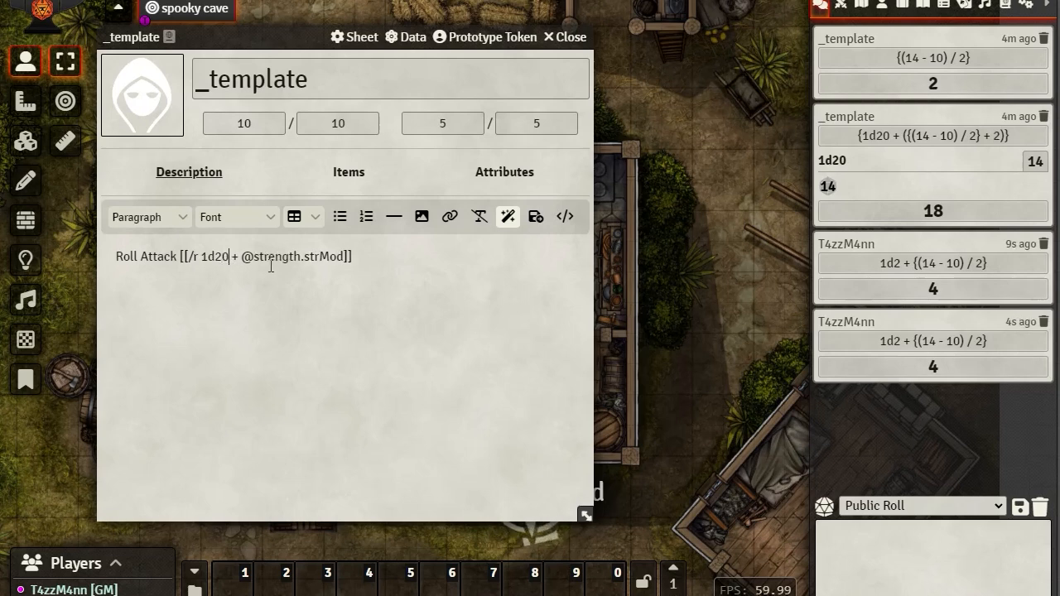
click(537, 217)
- Flush the chat log, test the 1d20 Roll Attack formula with its dice breakdown expanded, and delete the resulting message
click(1040, 506)
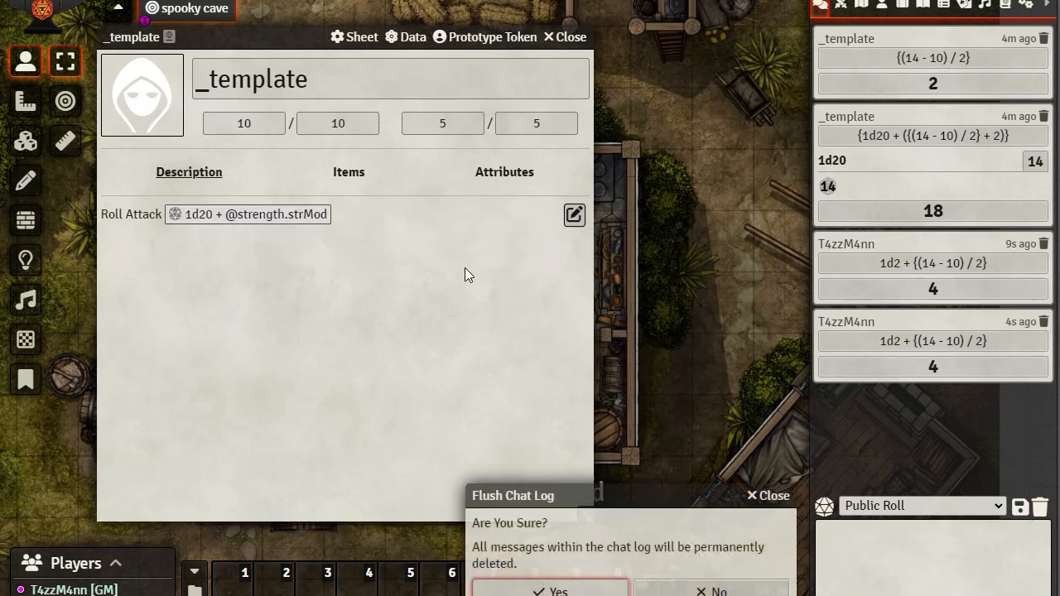
click(551, 590)
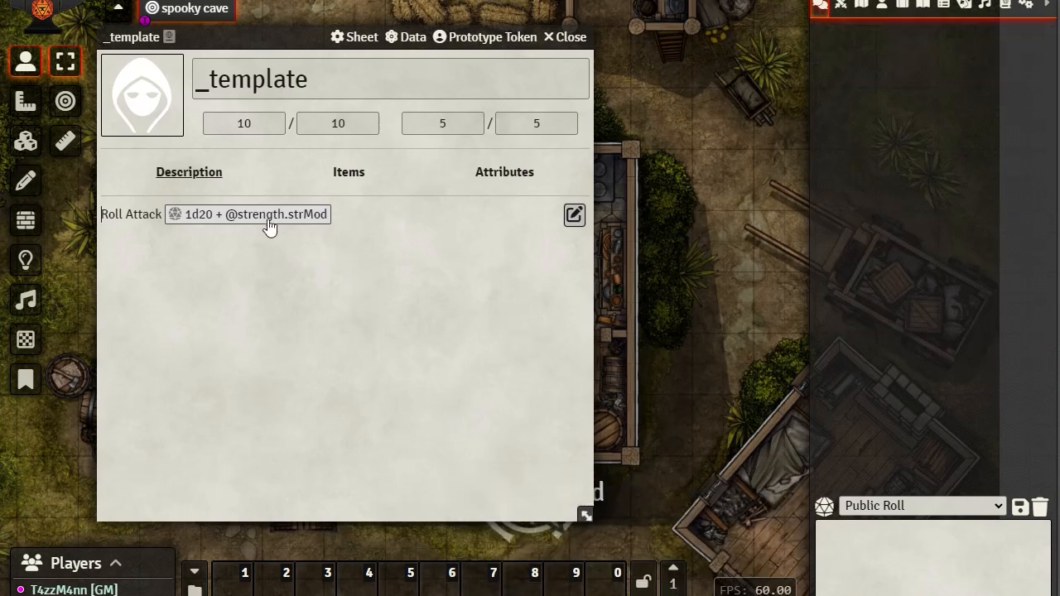
click(940, 56)
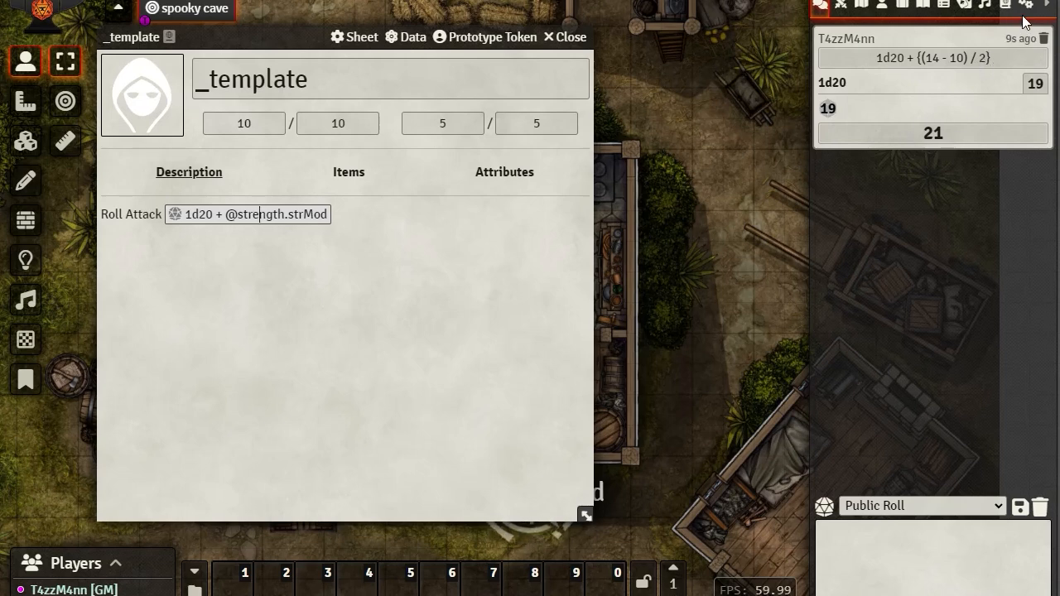
click(1045, 39)
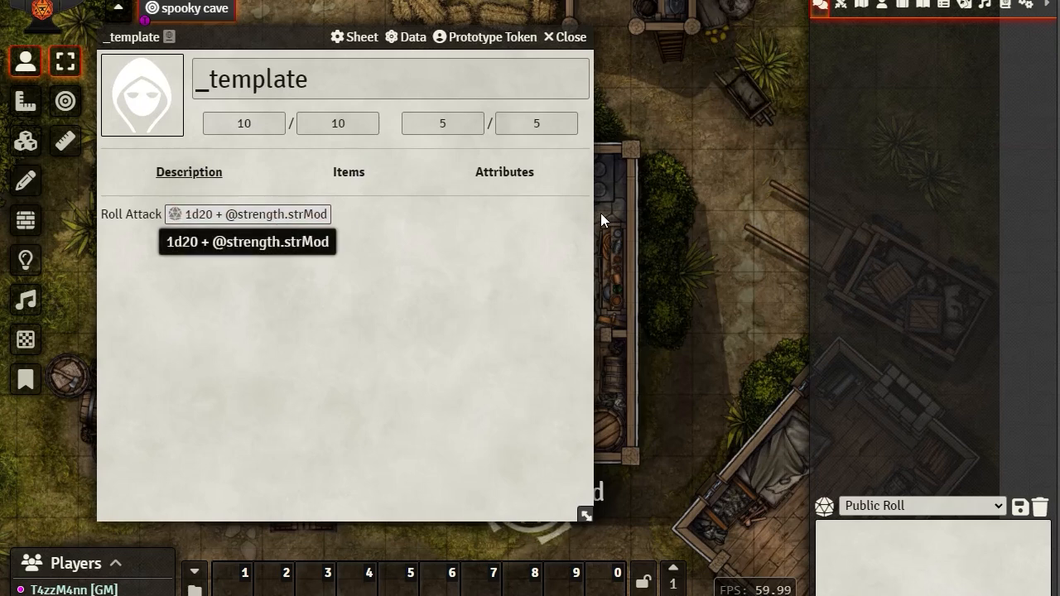
- Append the label {Attack} to the Roll Attack command, save the description, and test the labelled roll with its breakdown expanded
click(574, 215)
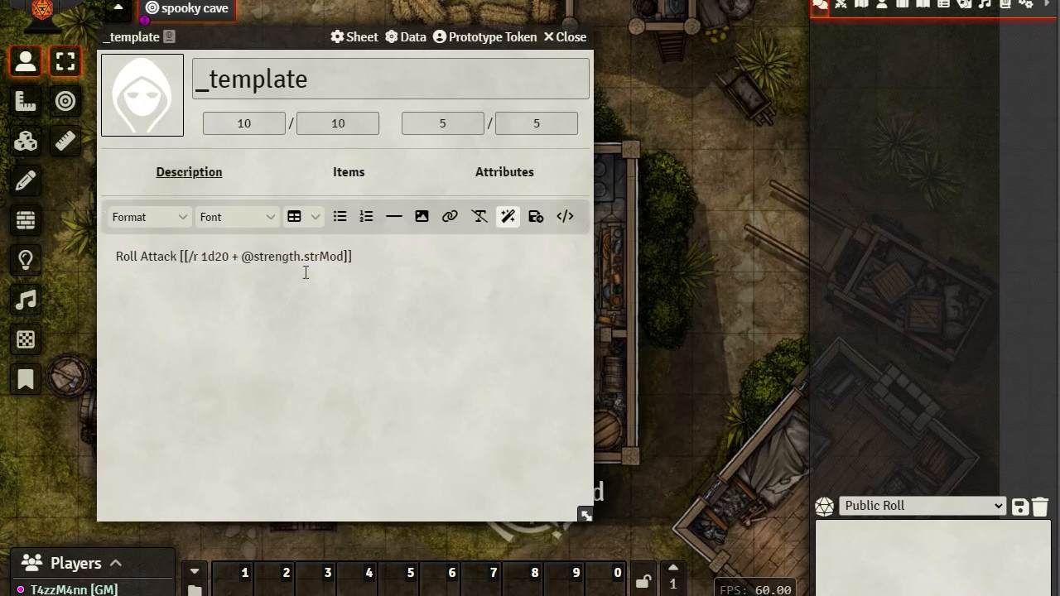
click(370, 257)
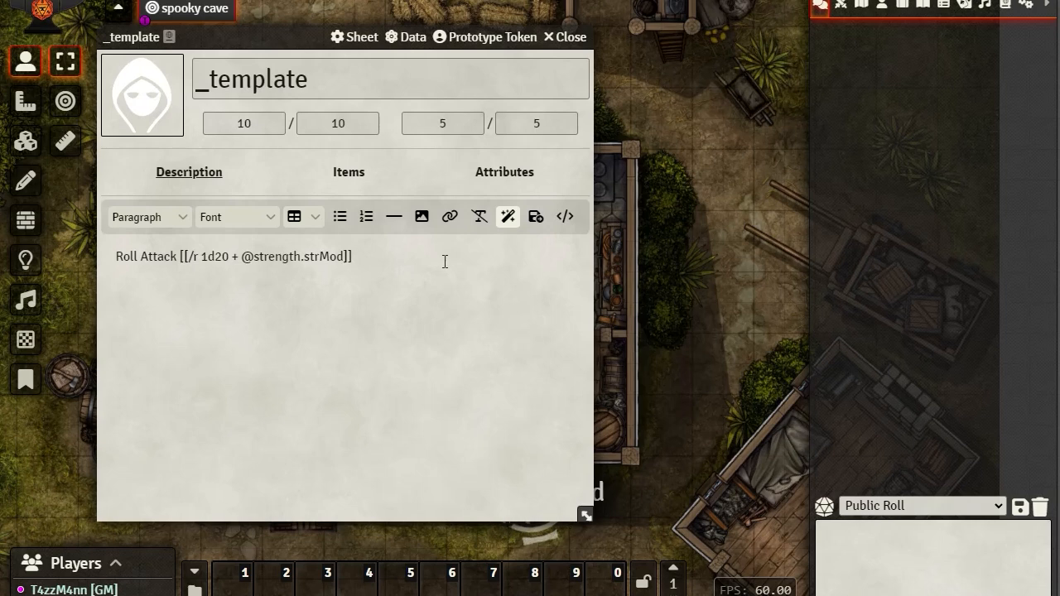
text({)
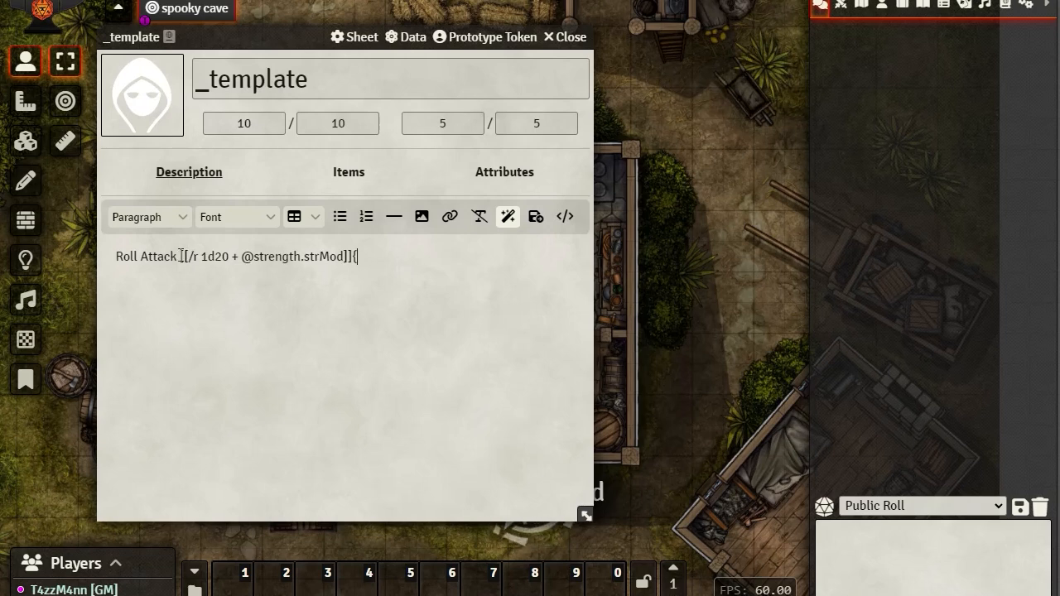
drag(181, 256, 367, 262)
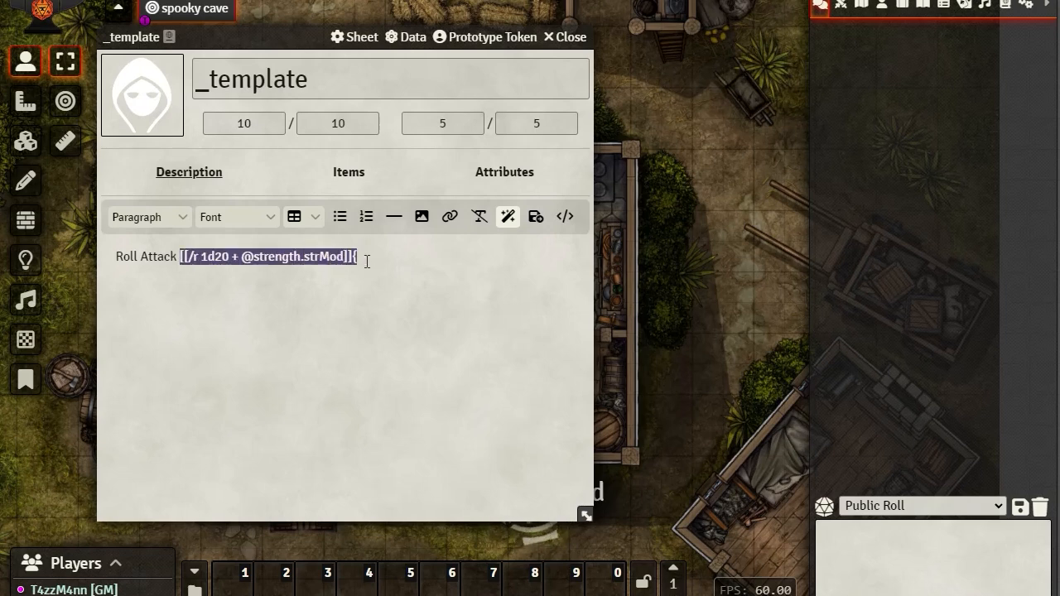
click(365, 256)
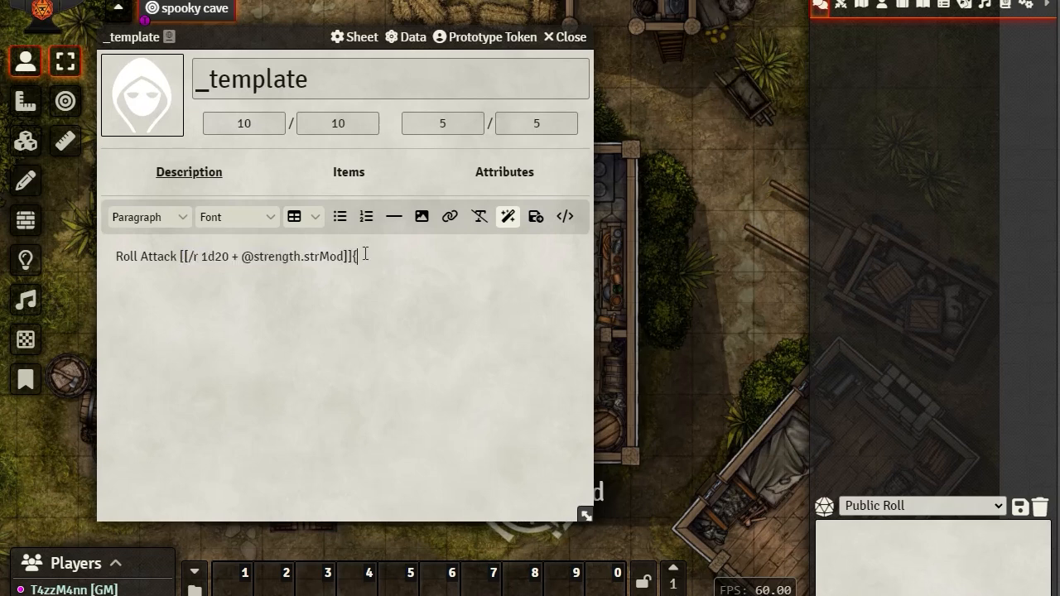
text(})
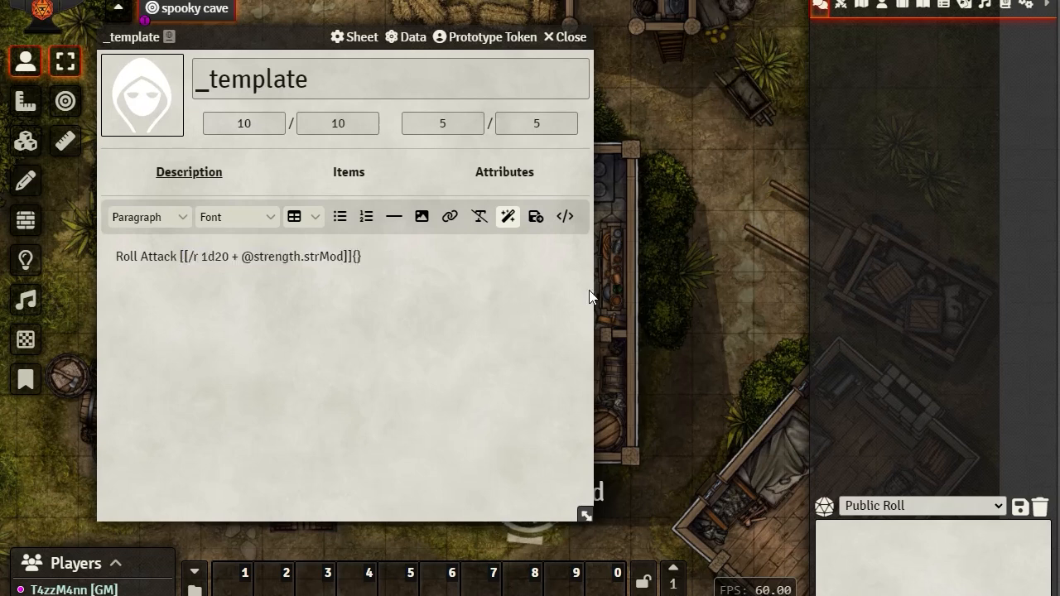
key(Left)
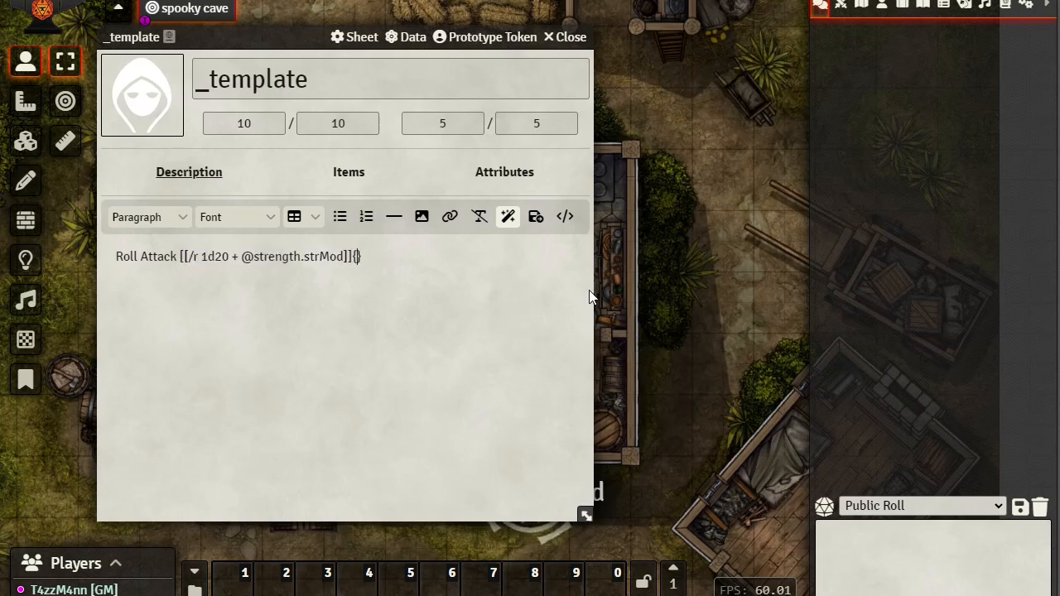
text(Attack)
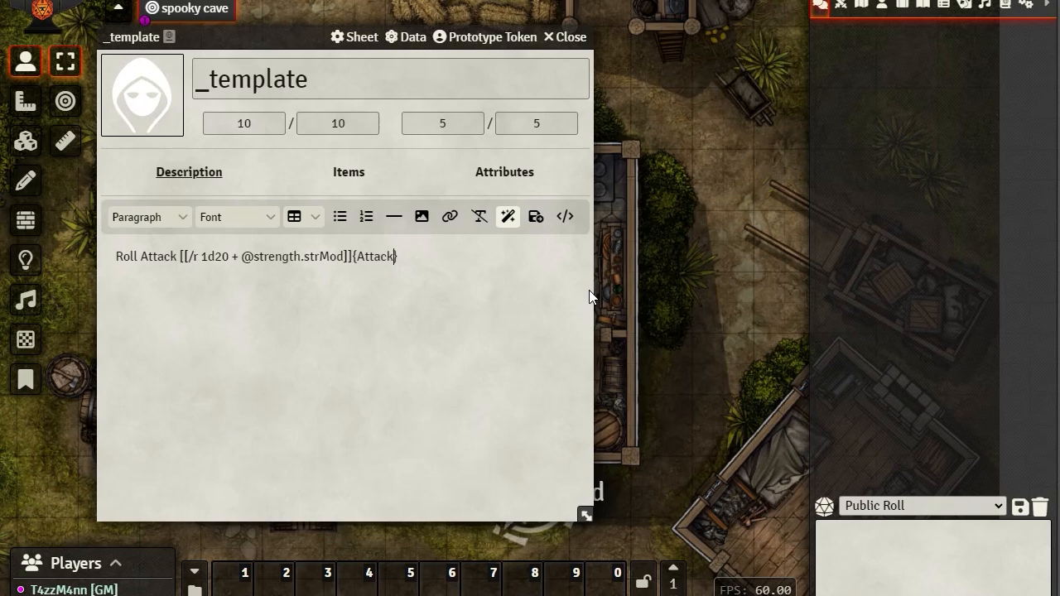
click(536, 217)
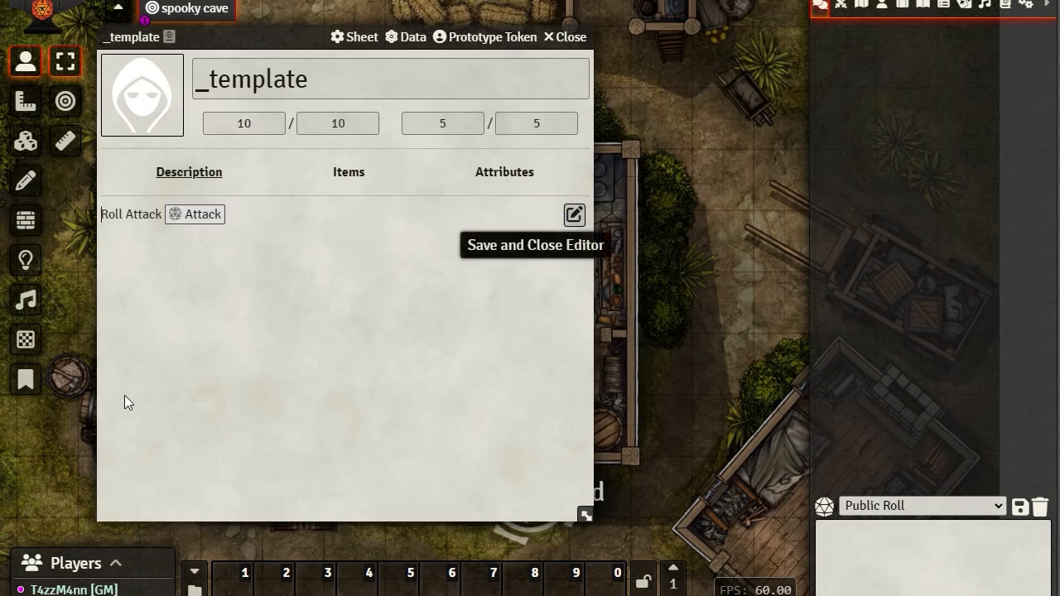
click(200, 217)
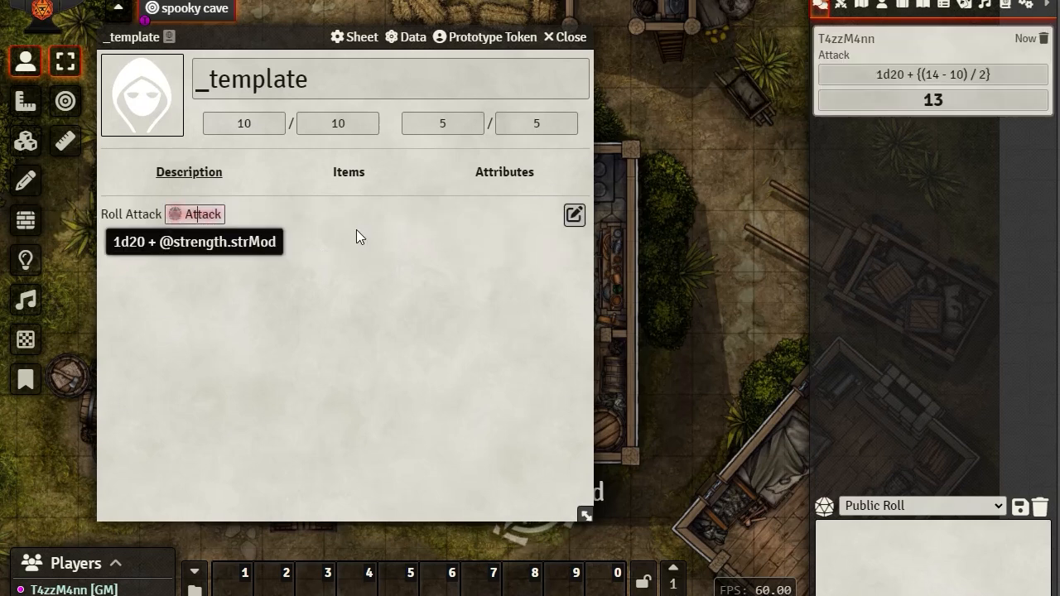
click(957, 74)
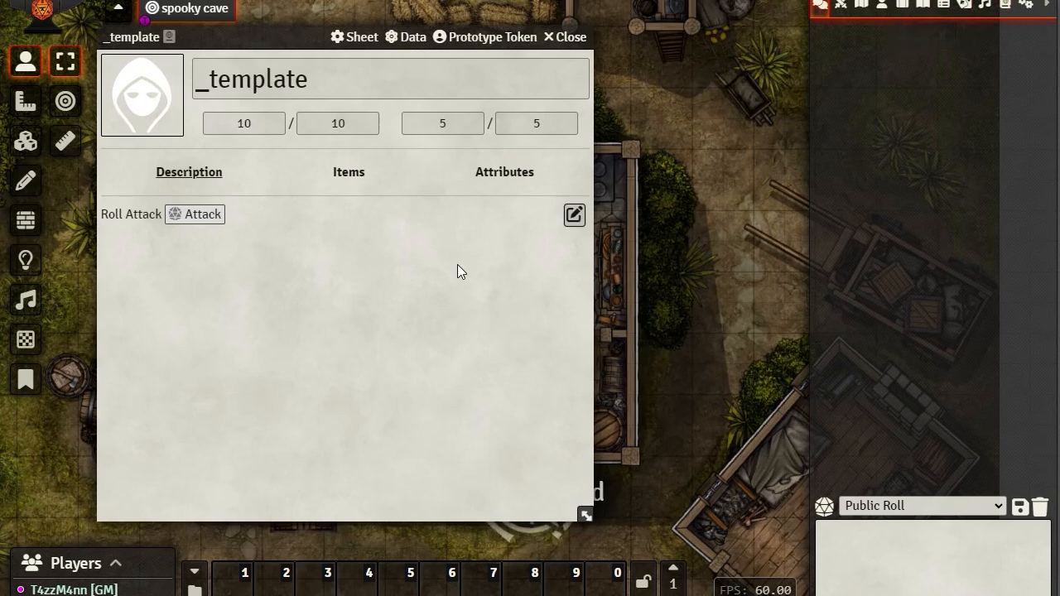
- Add 1d4 inline rolls named Roll (/r), Public Roll (/pr), Private GM Rol (/gmr), Blind GM Roll (/br) and Self Roll (/sr), and save the description
click(575, 215)
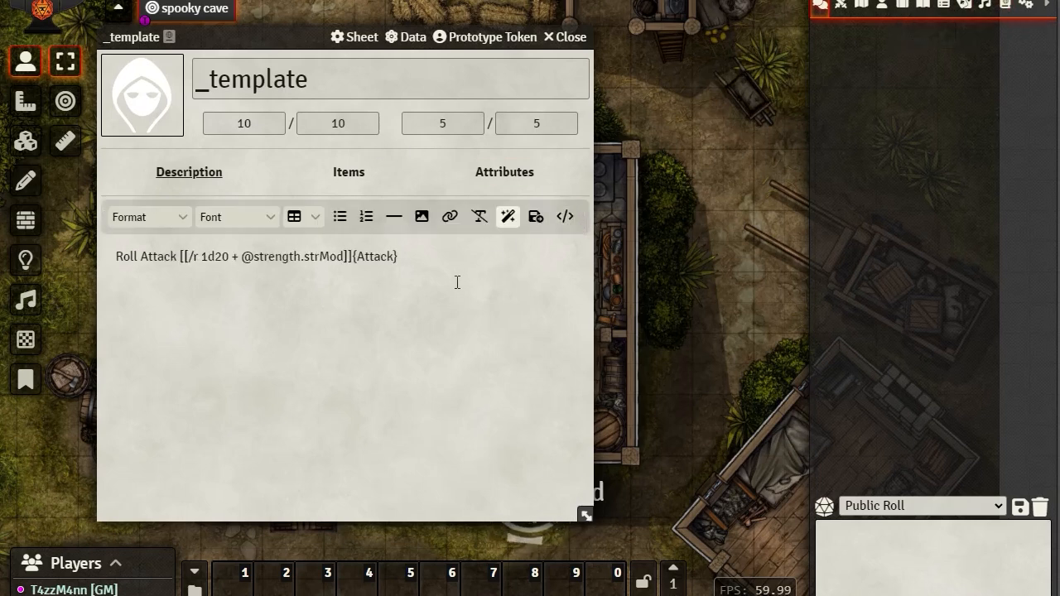
key(Return)
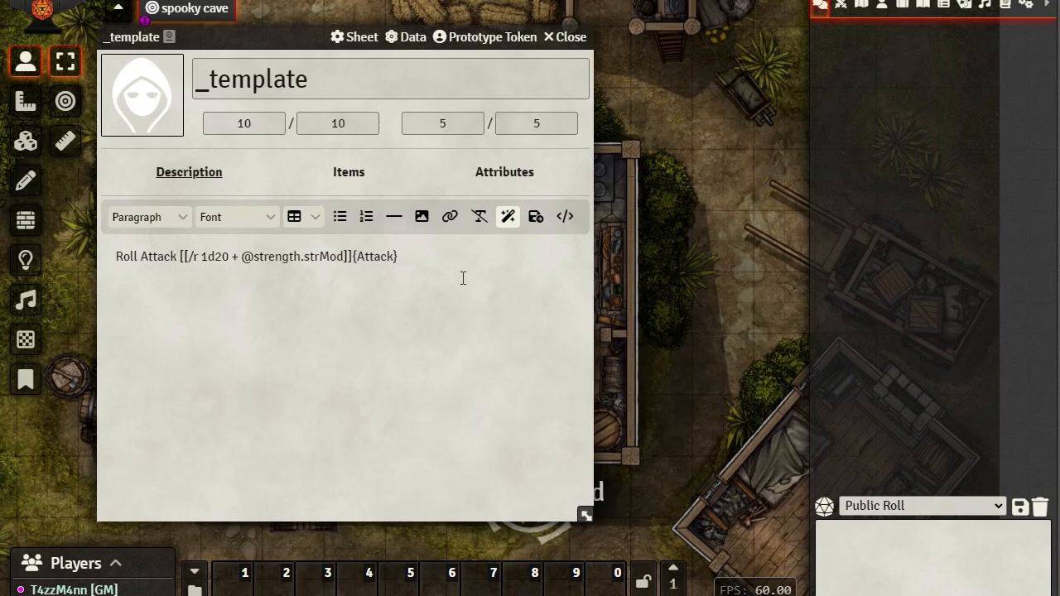
text(Roll [[/r 1d4]] Public Roll [[/pr 1d4]] Private GM Rol [[/gmr 1d4]] Blind GM Roll [[/br 1d4]] Self Roll [[/sr 1d4]])
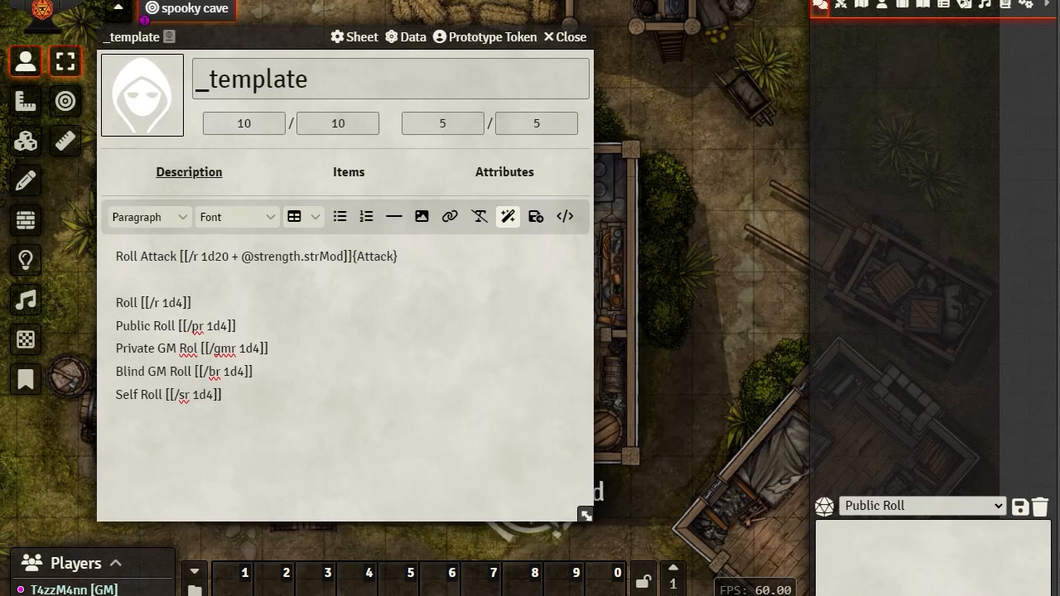
click(537, 217)
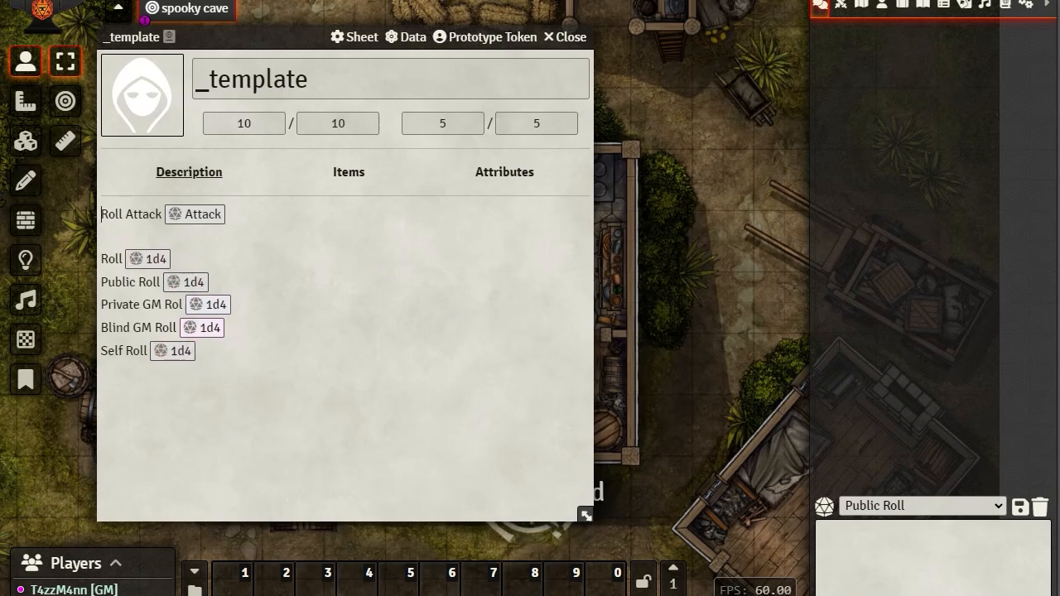
- Test each of the five 1d4 inline rolls once, from the plain Roll through to Self Roll
click(151, 259)
click(195, 283)
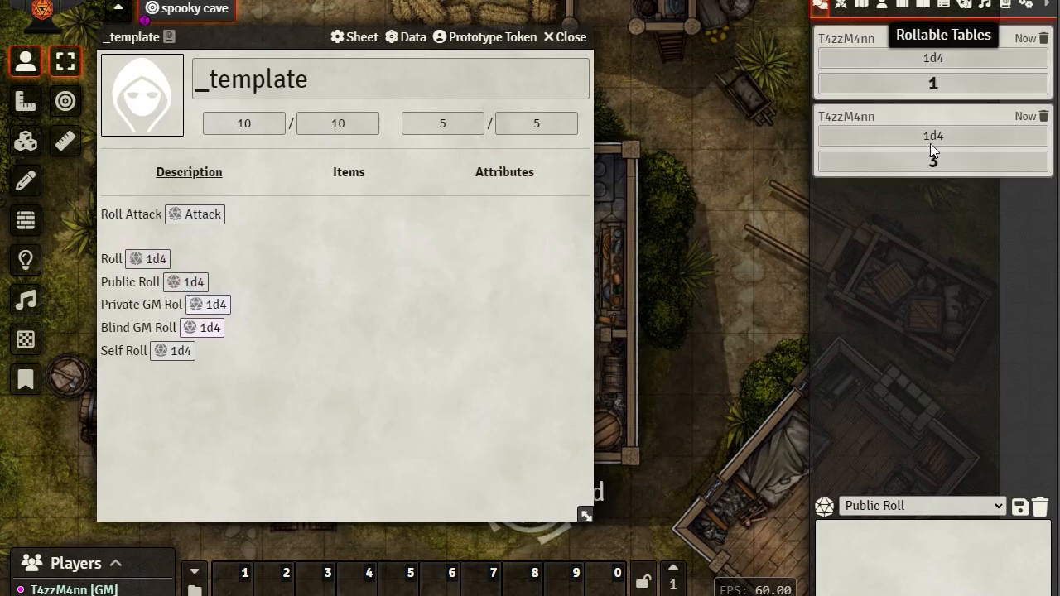
click(200, 313)
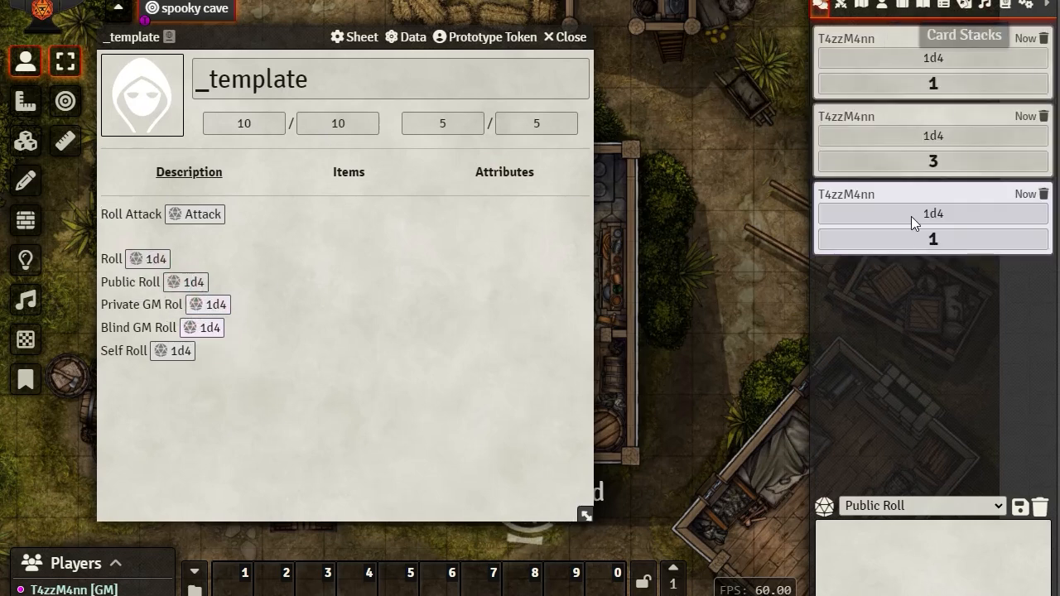
click(203, 328)
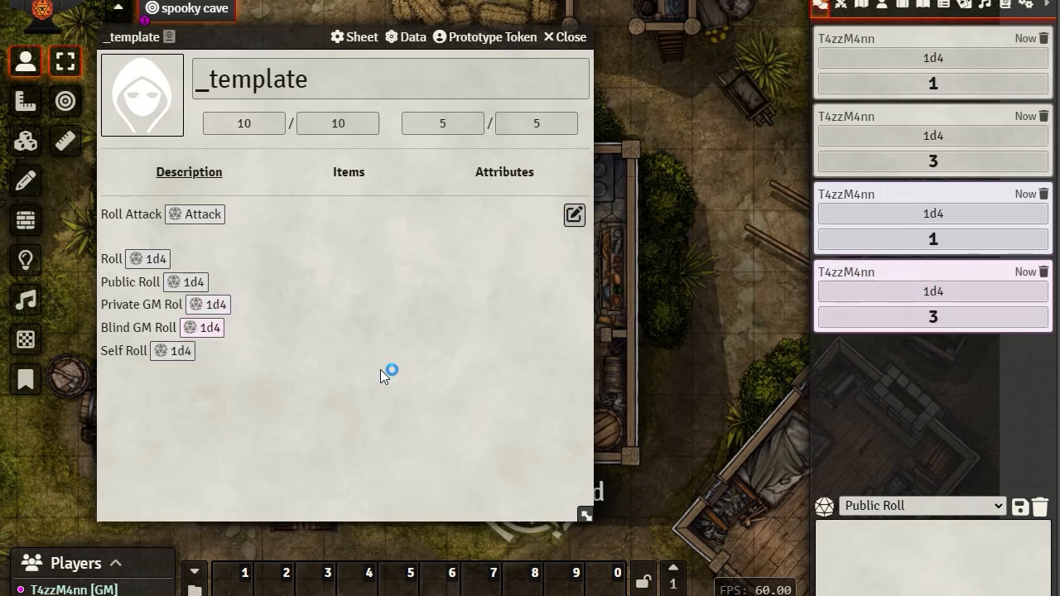
click(169, 358)
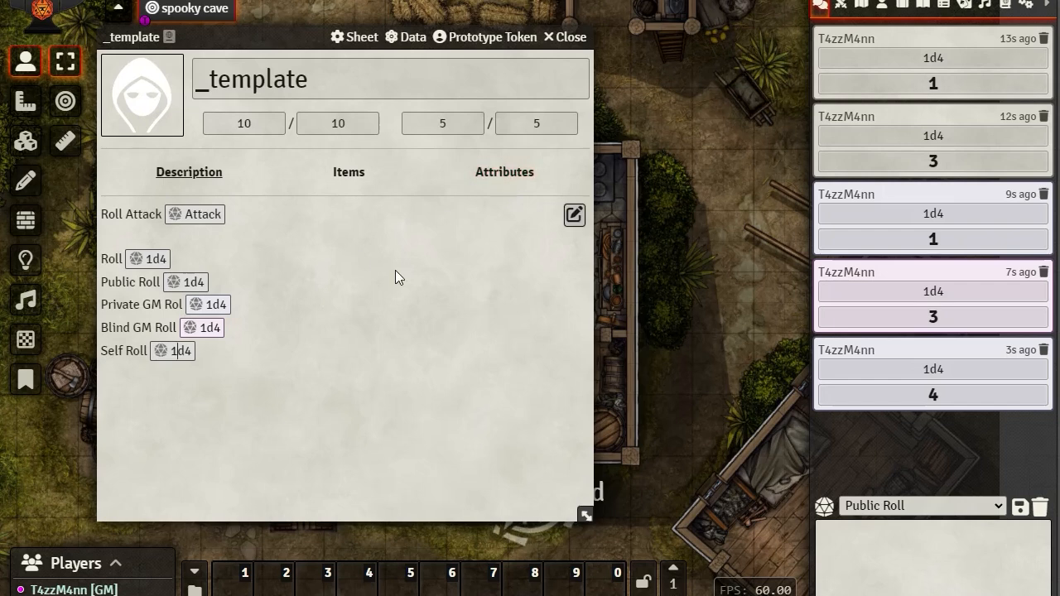
- Add "Special Damage Roll [[/r 2d6[slashing damage]+1d8[fire damage]]]{Roll for damage}" below the Self Roll line and save the description
click(574, 216)
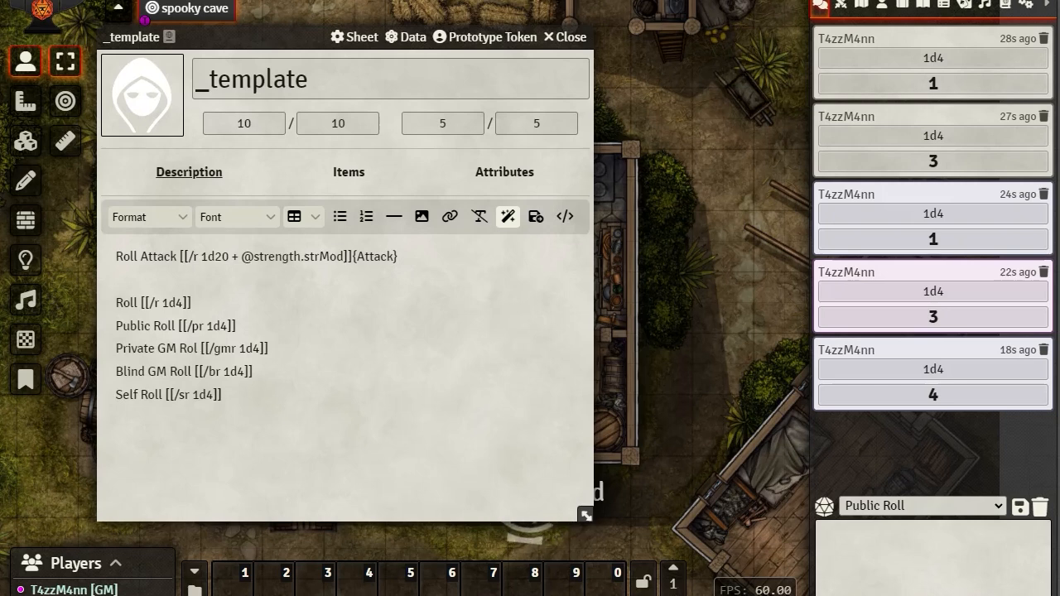
click(140, 418)
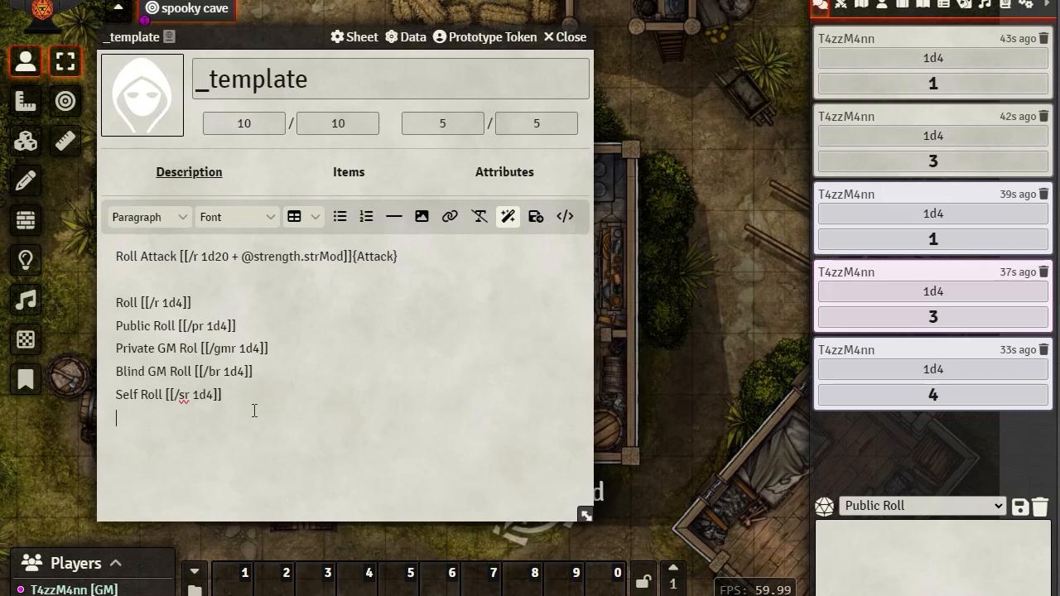
key(Return)
text(Special Damage Roll [[/r 2d6[slashing damage]+1d8[fire damage]]]{Roll for damage})
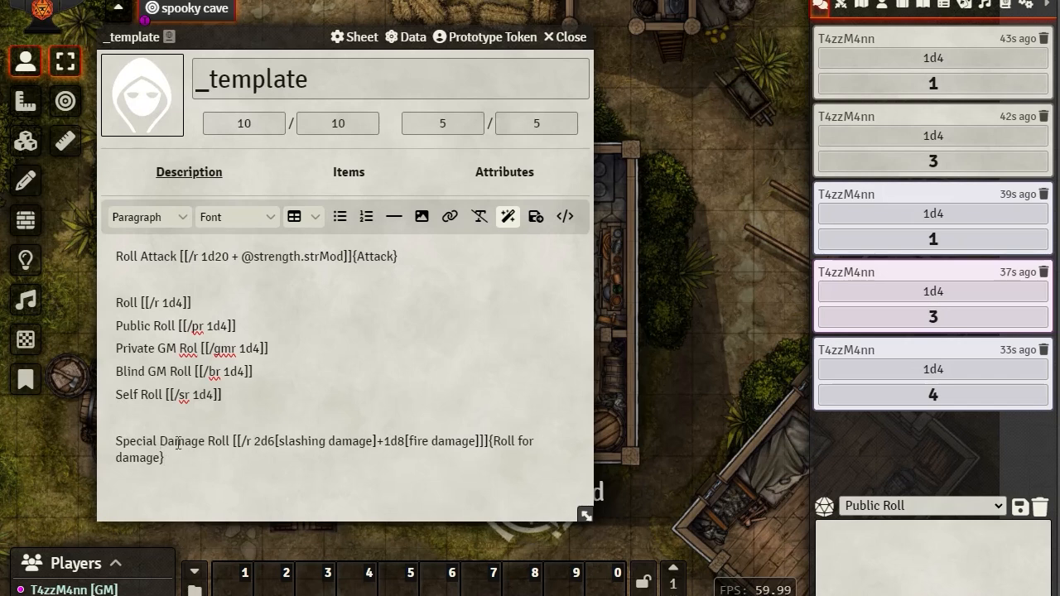
drag(242, 442, 274, 433)
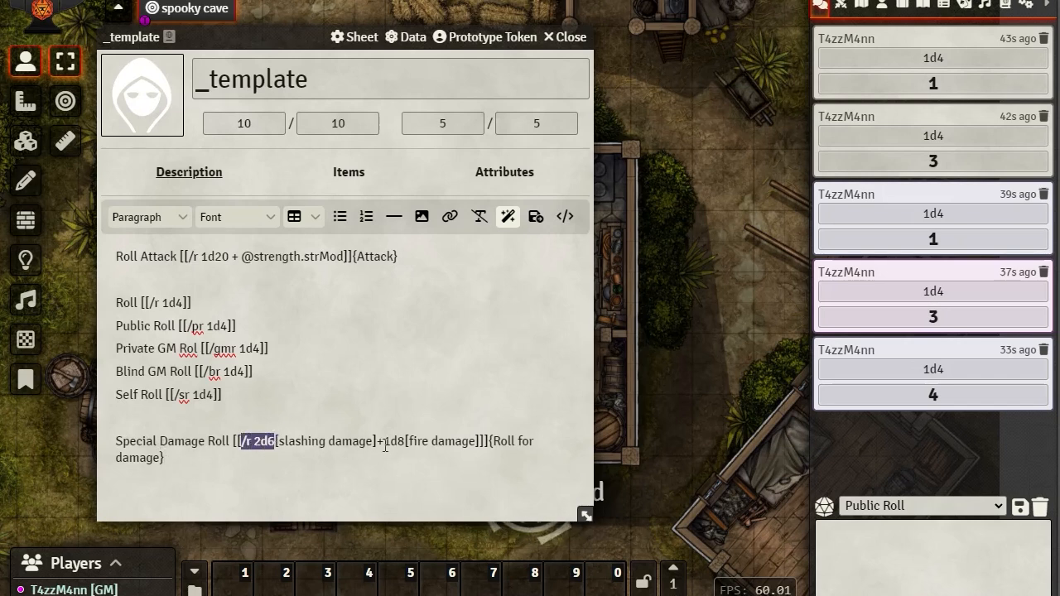
drag(380, 441, 275, 442)
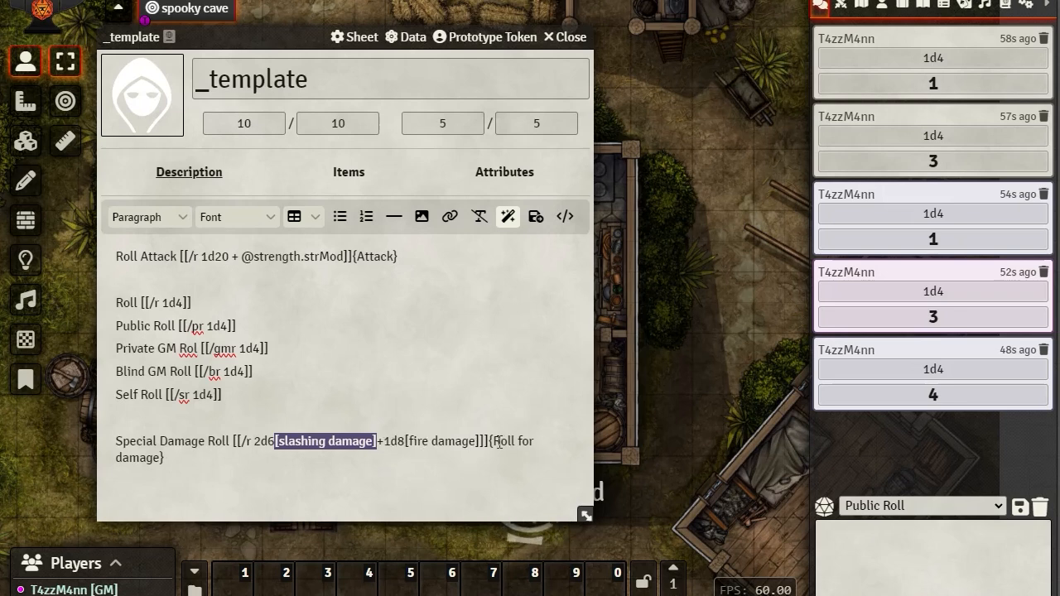
drag(495, 443, 248, 461)
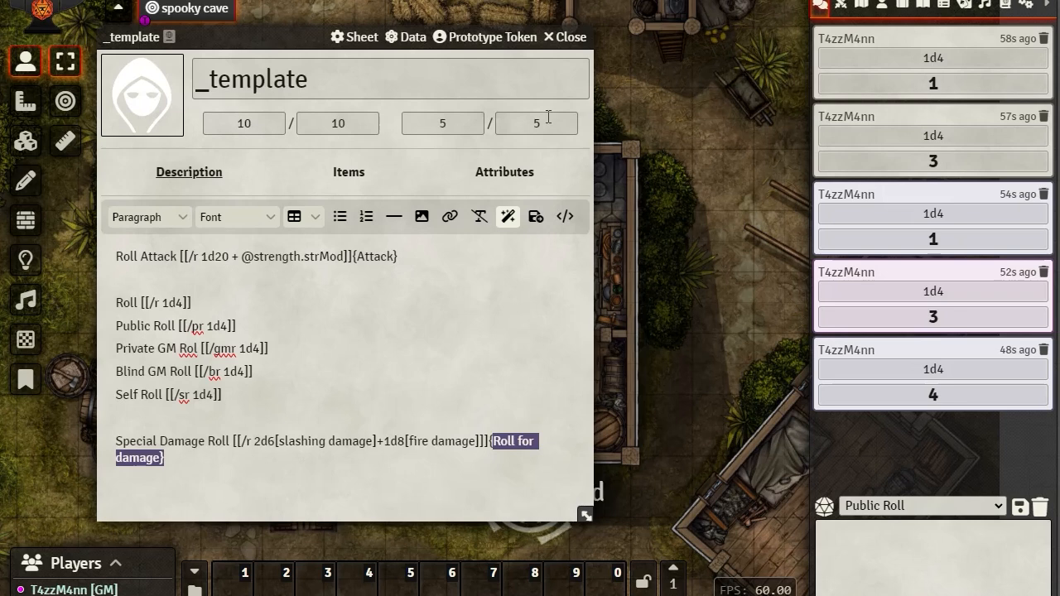
click(538, 218)
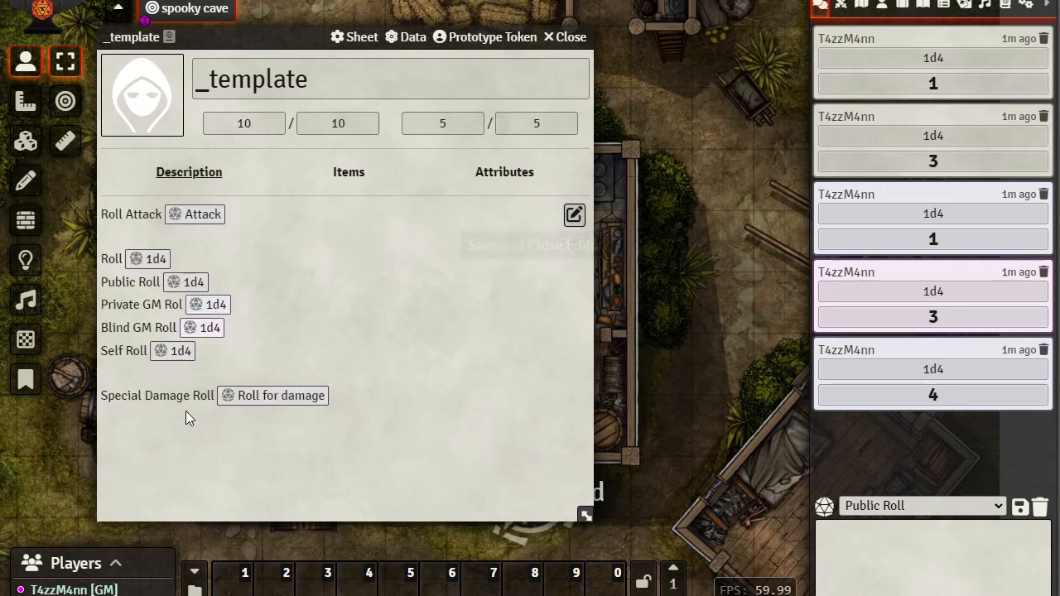
- Flush the chat log and test the Special Damage Roll, expanding its result to show the breakdown by damage type
click(1040, 507)
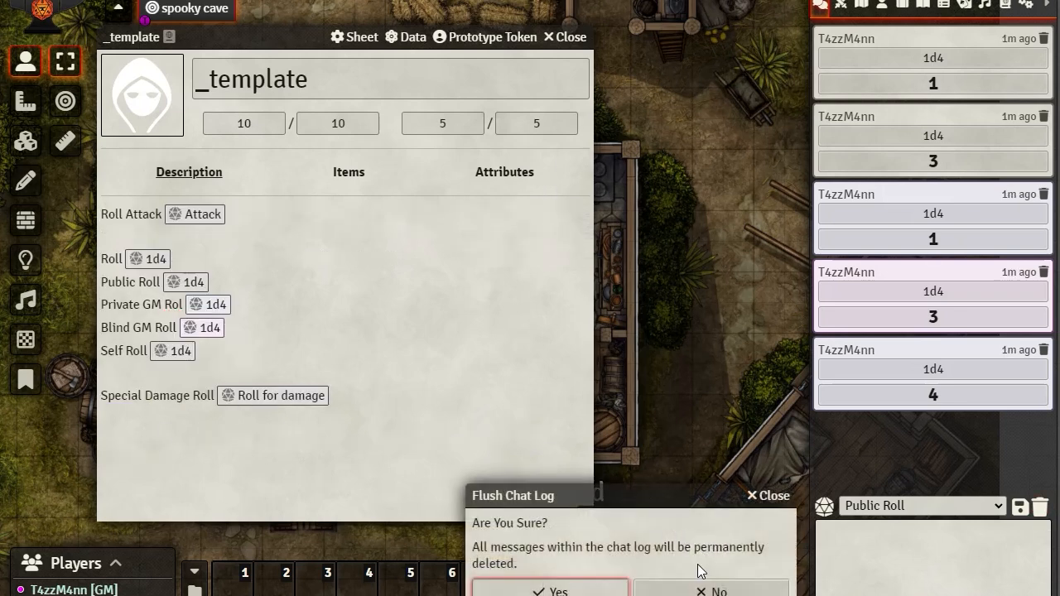
click(554, 591)
click(264, 401)
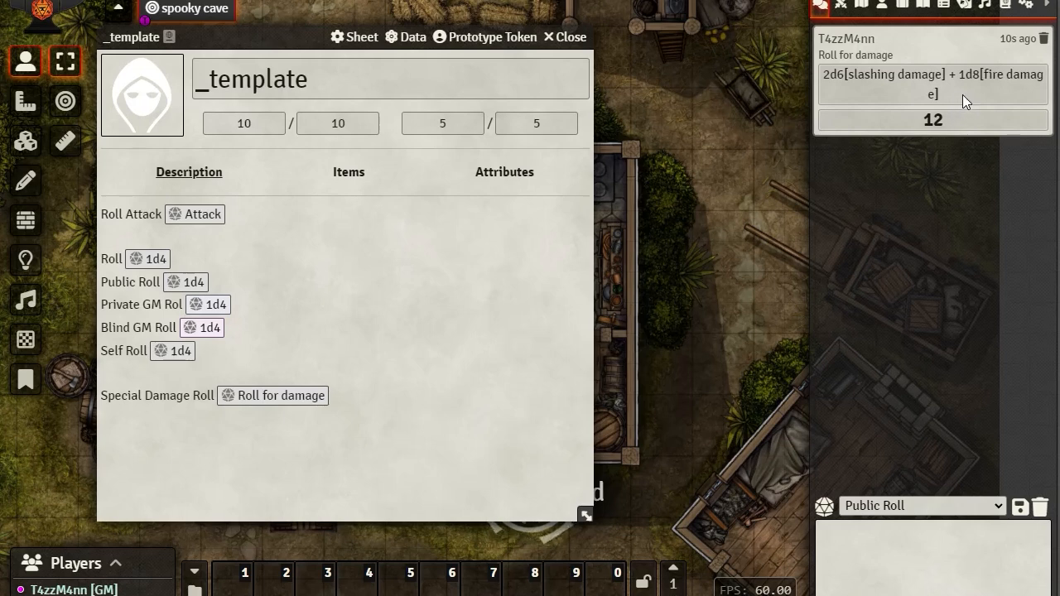
click(951, 116)
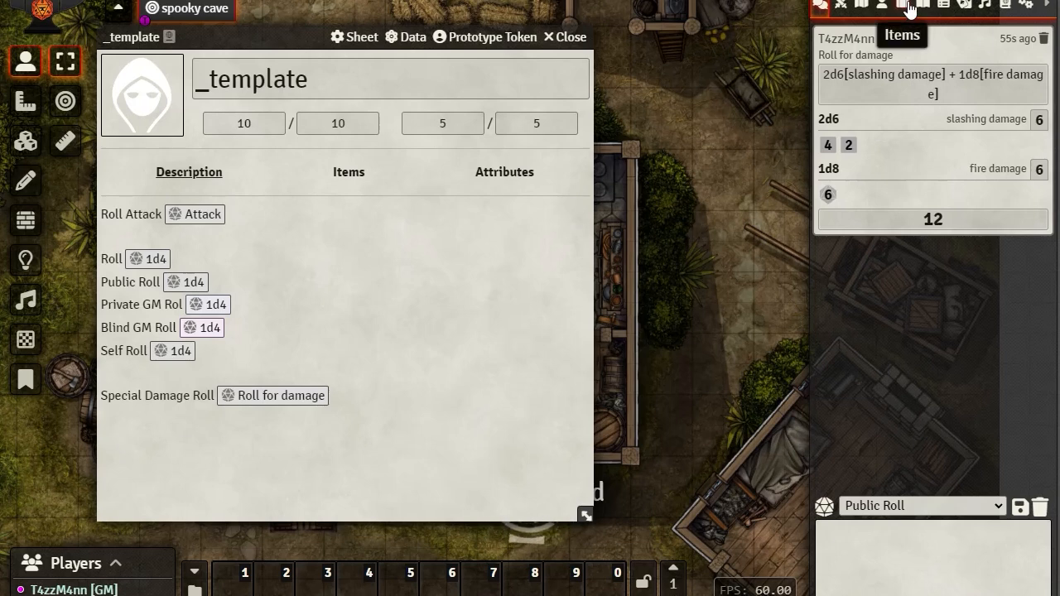
- Show the items section of the _template actor sheet
click(348, 175)
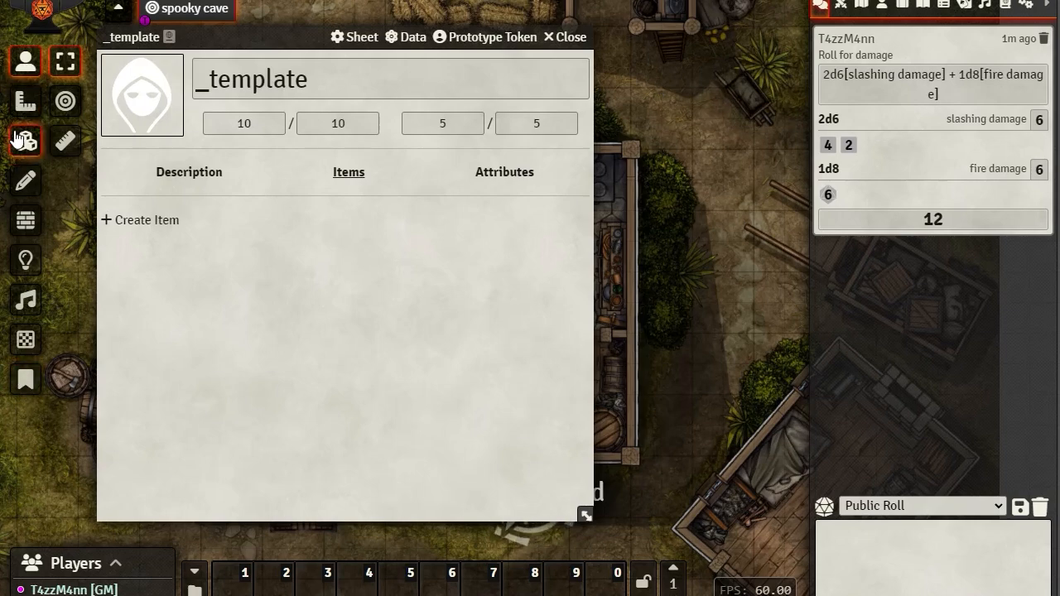
click(24, 60)
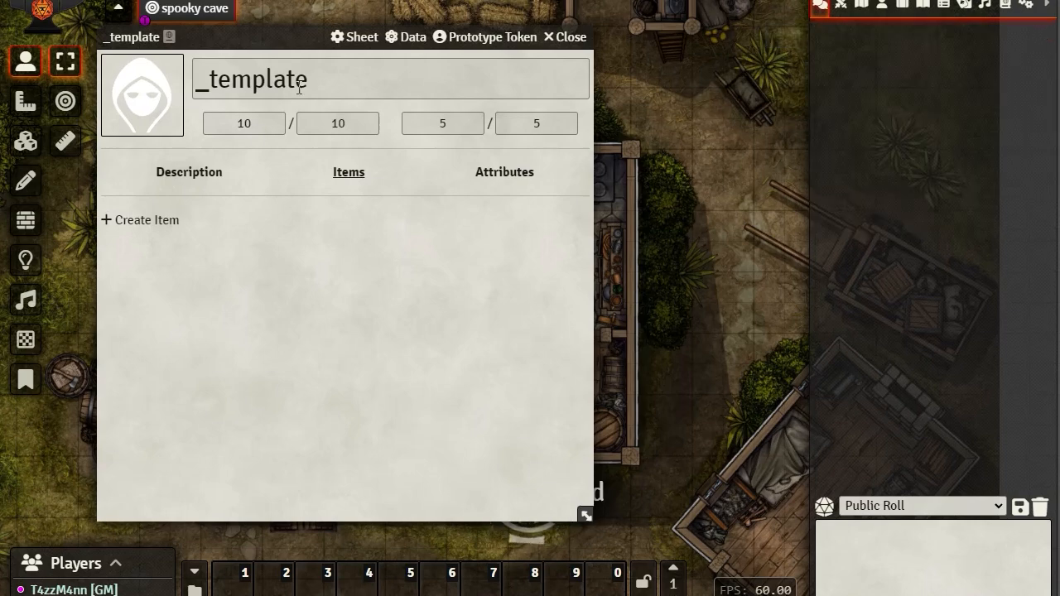
- Close the _template sheet, define that actor as a template in the actor directory, and collapse the Templates folder
click(573, 38)
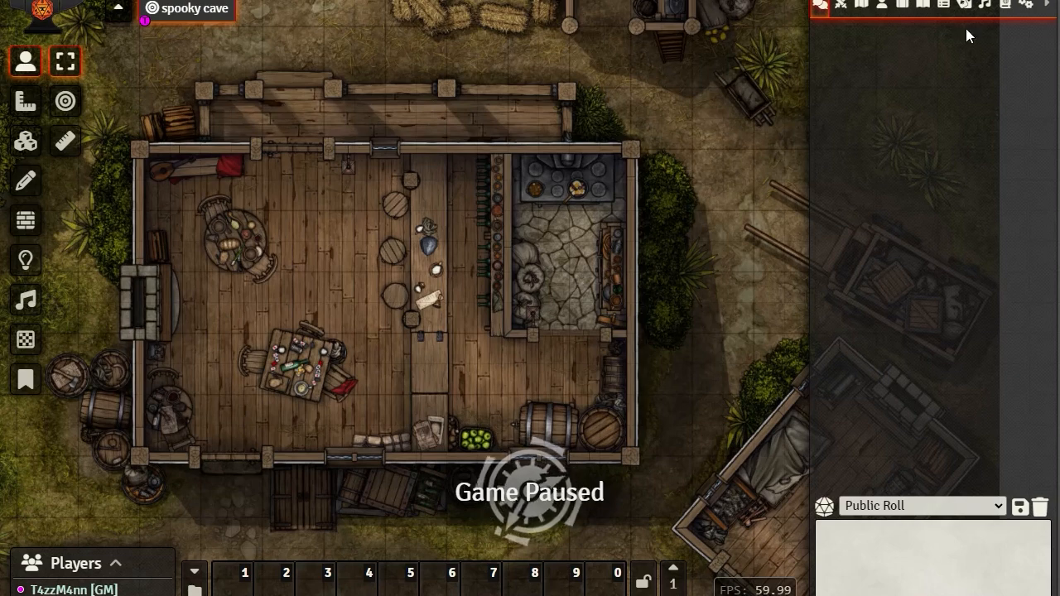
click(883, 6)
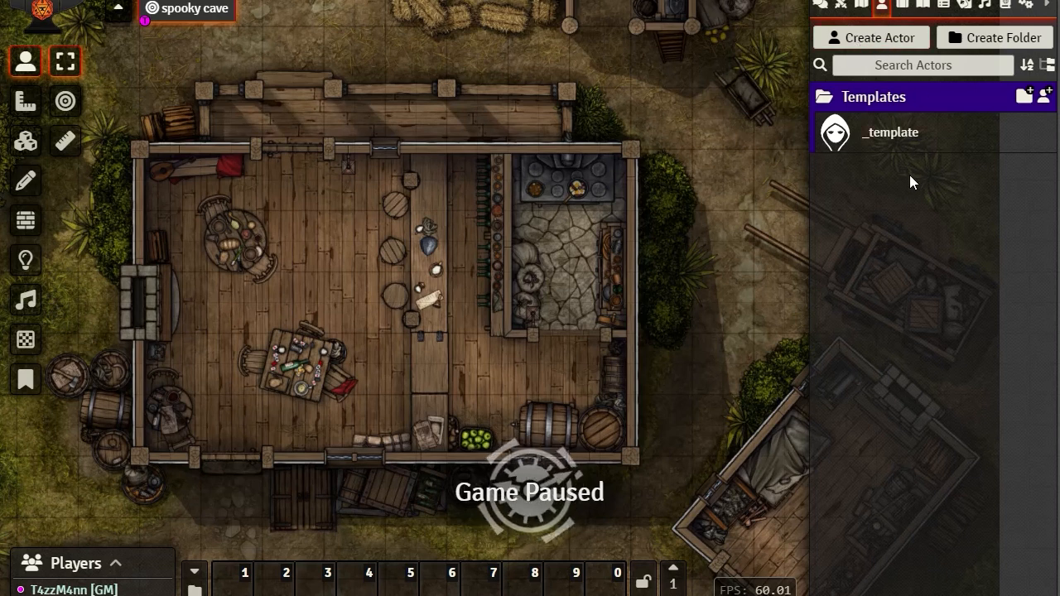
right_click(884, 139)
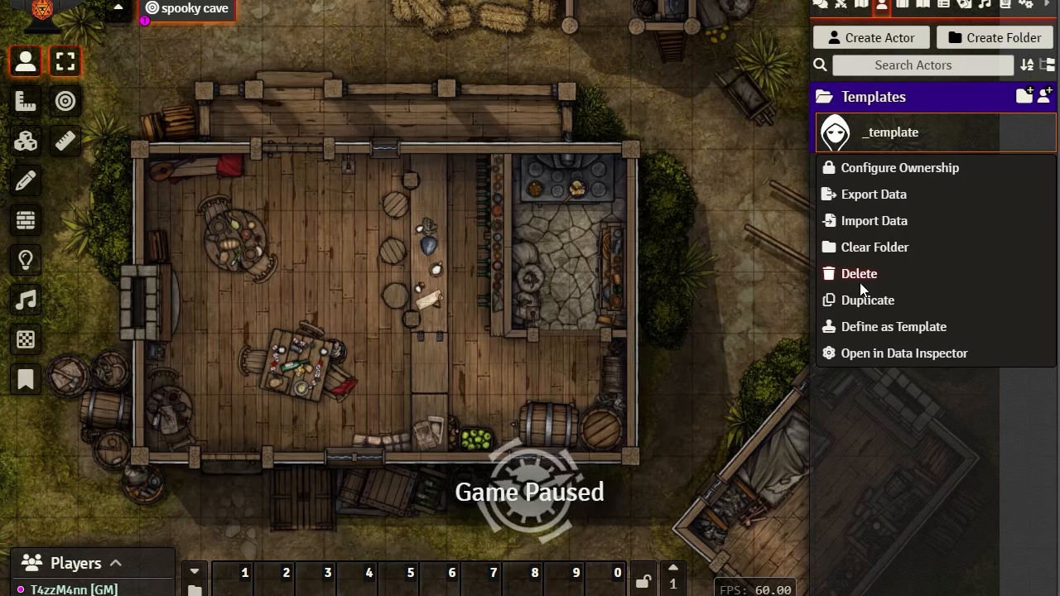
click(878, 329)
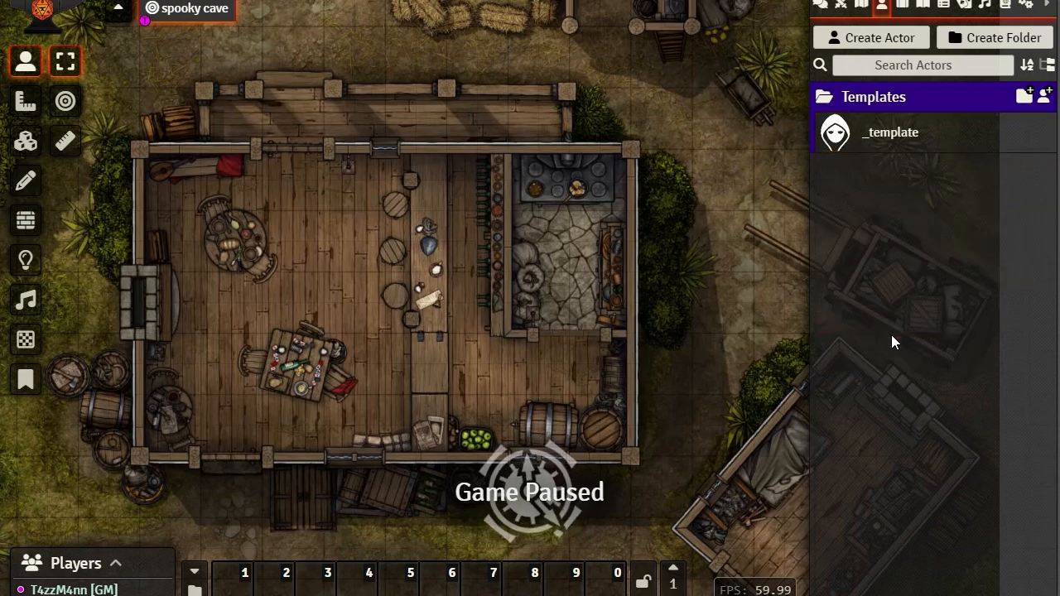
click(863, 99)
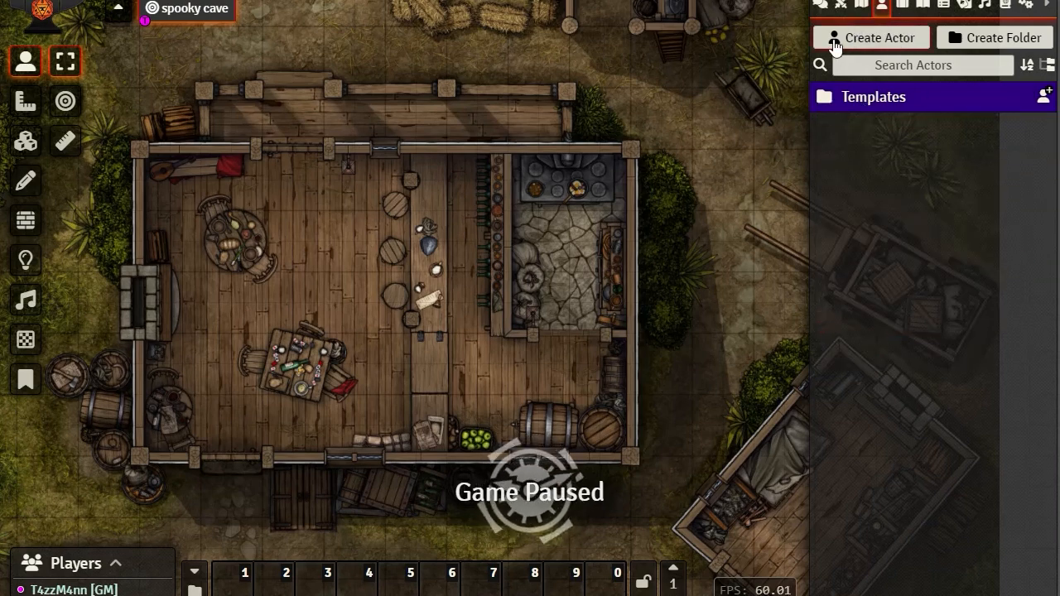
- Create a new actor named "player" with _template as its type
click(837, 48)
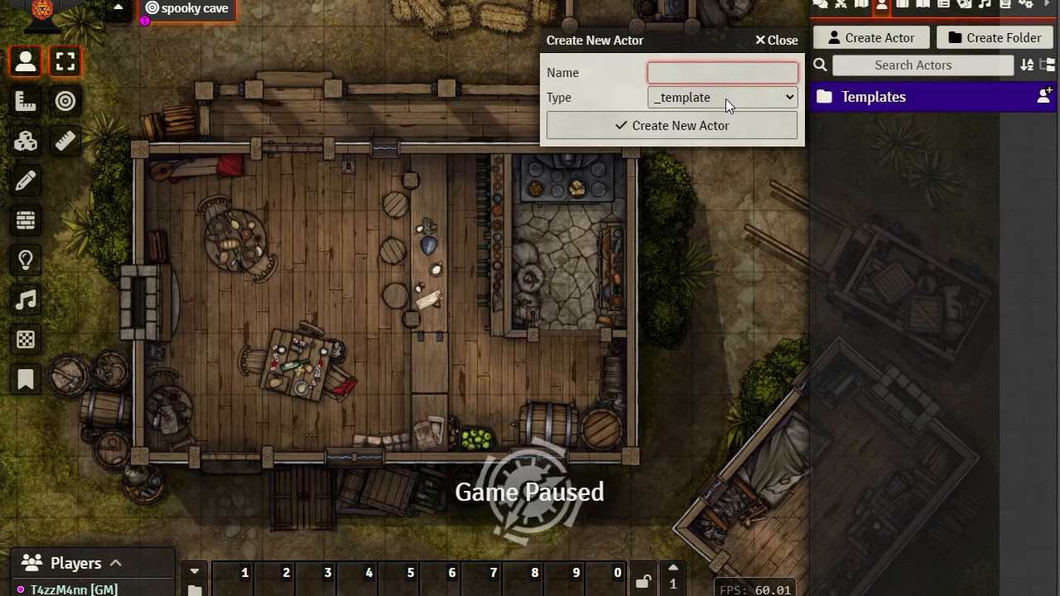
click(682, 98)
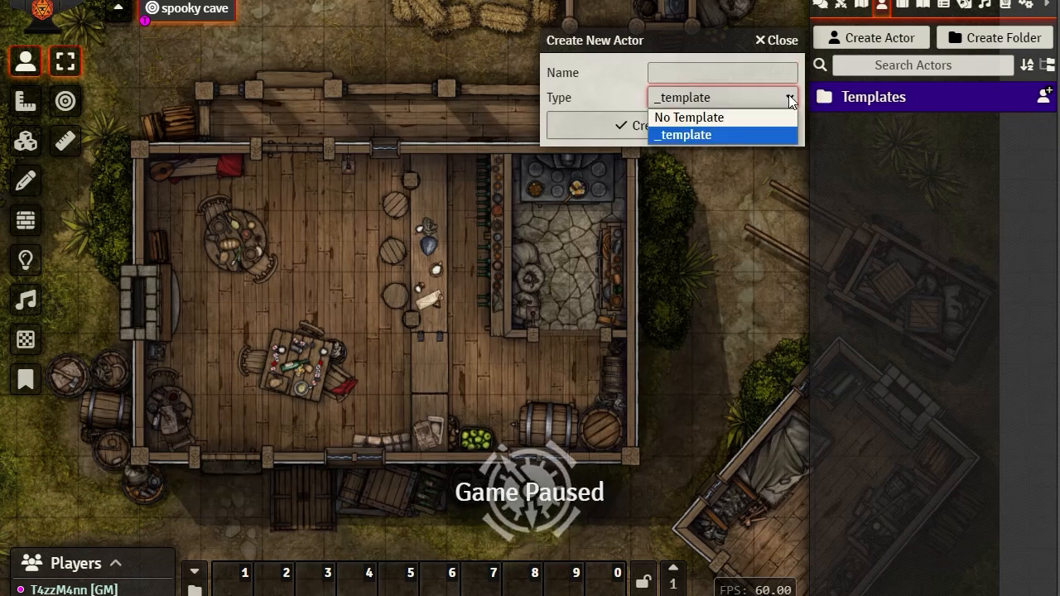
click(681, 134)
click(676, 72)
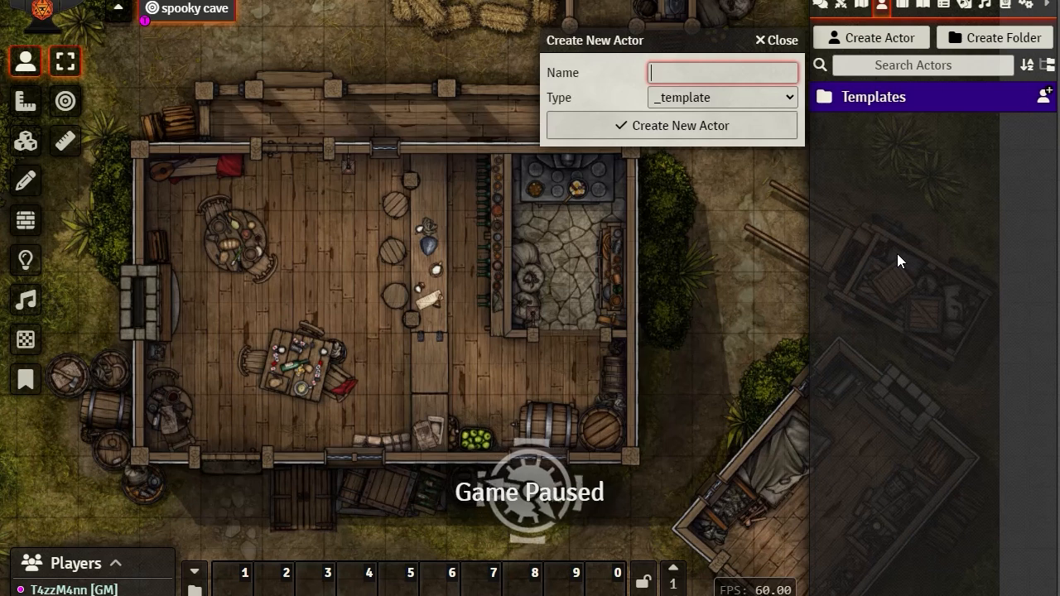
text(palyer)
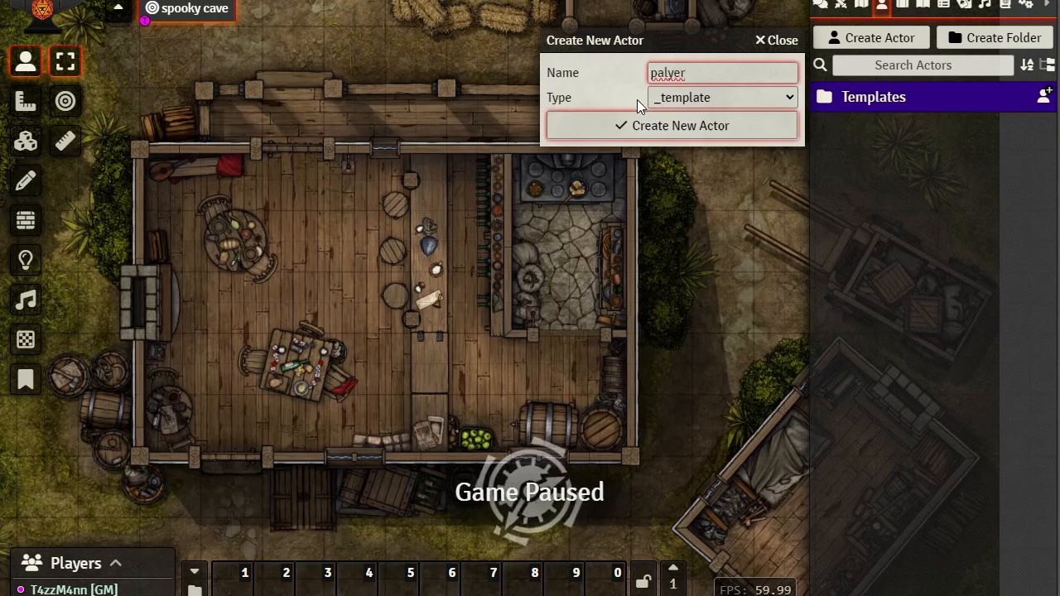
click(663, 74)
click(658, 83)
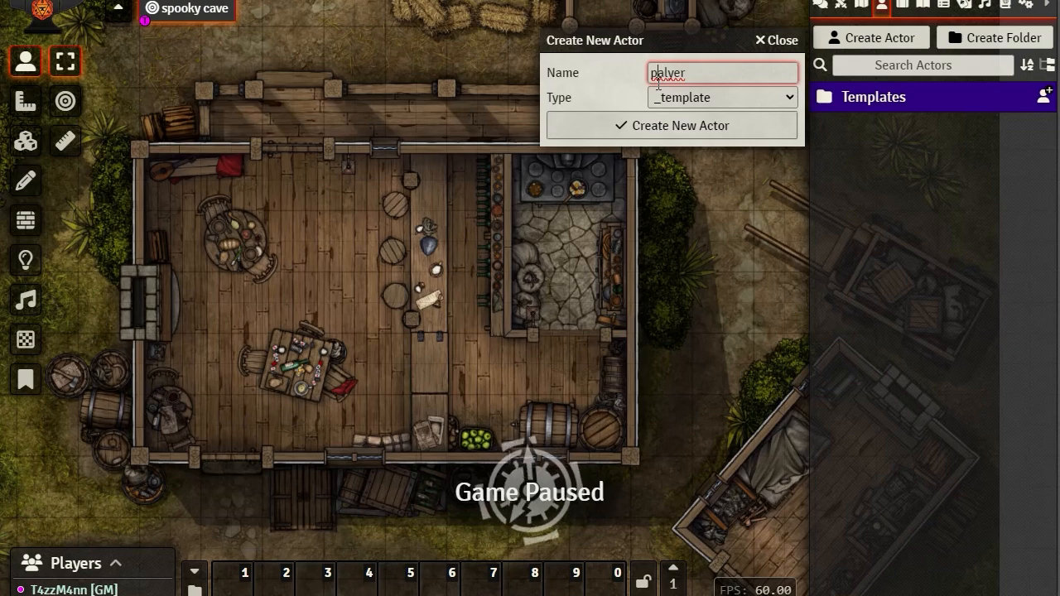
key(Delete)
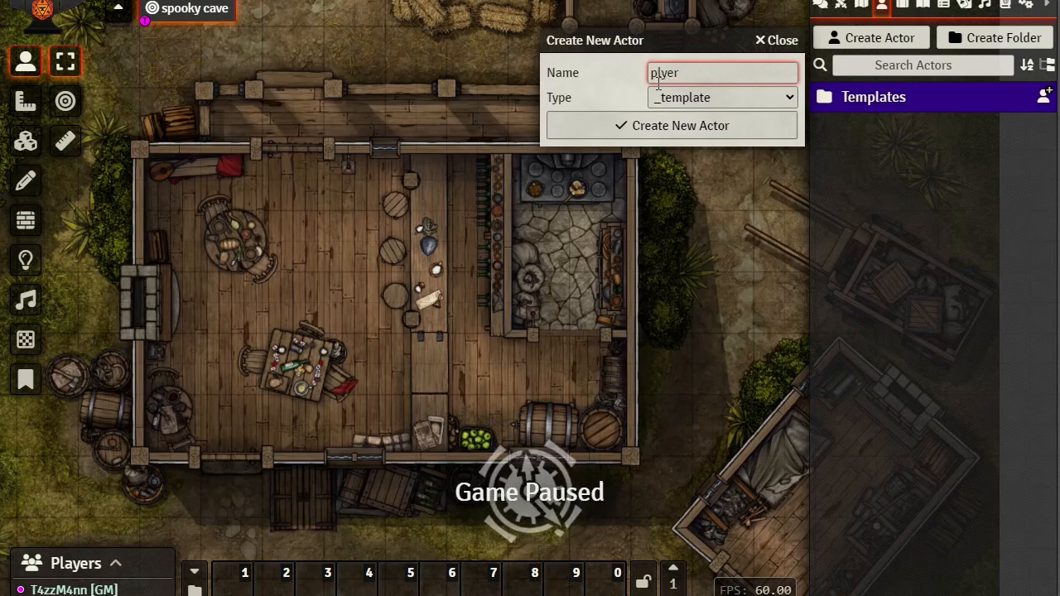
text(a)
click(673, 126)
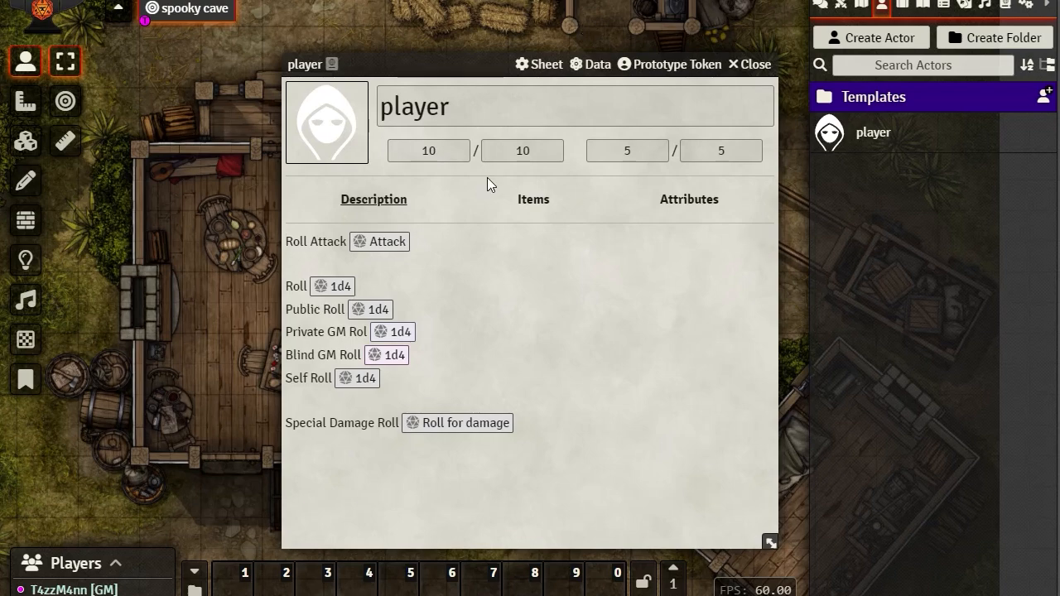
- Check the attributes, items and description carried over to the player actor's sheet, and close it
click(681, 200)
click(528, 201)
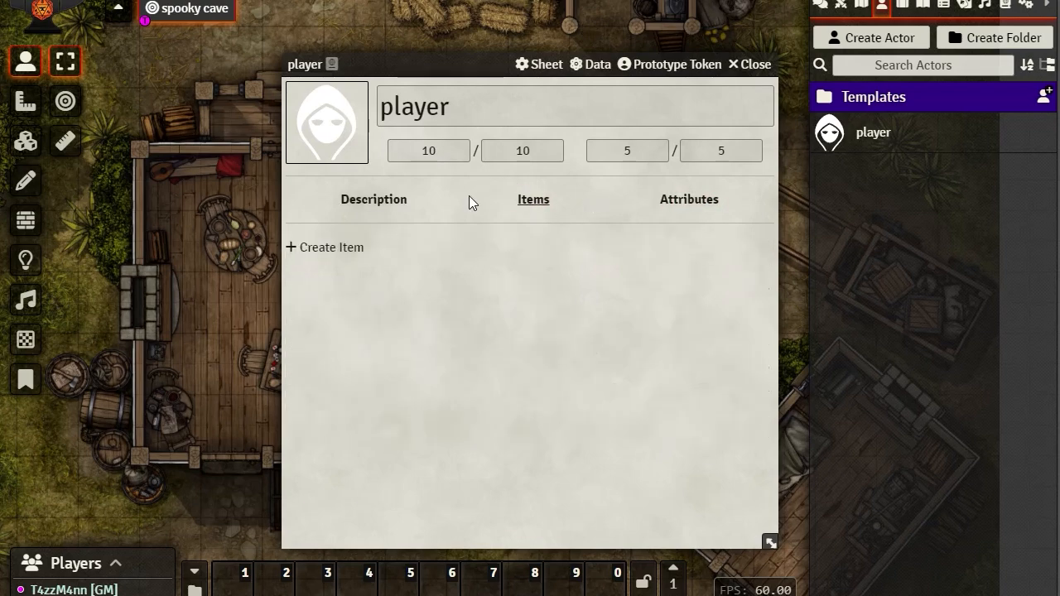
click(364, 199)
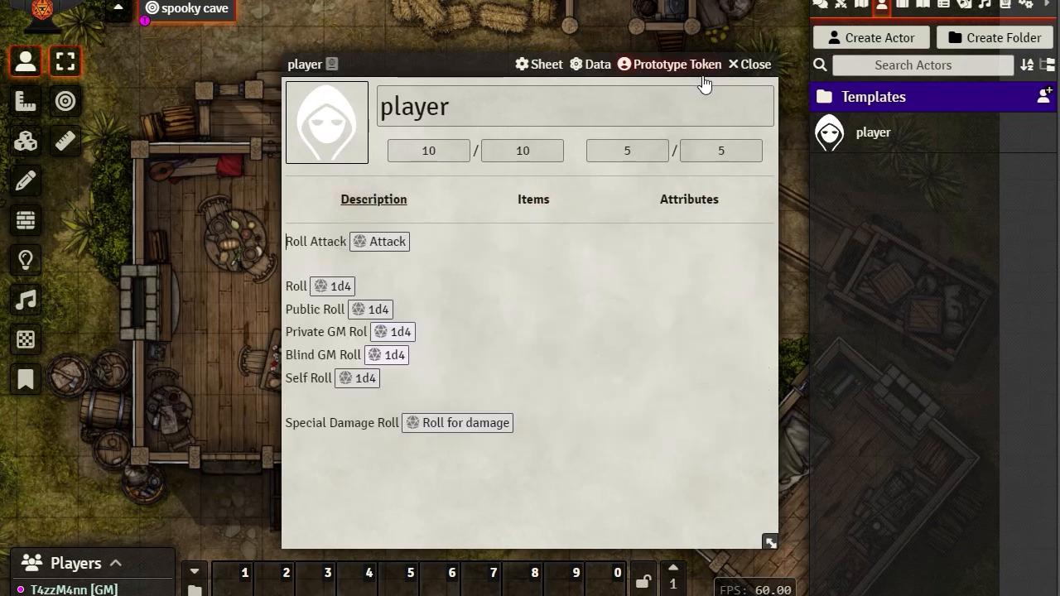
click(761, 65)
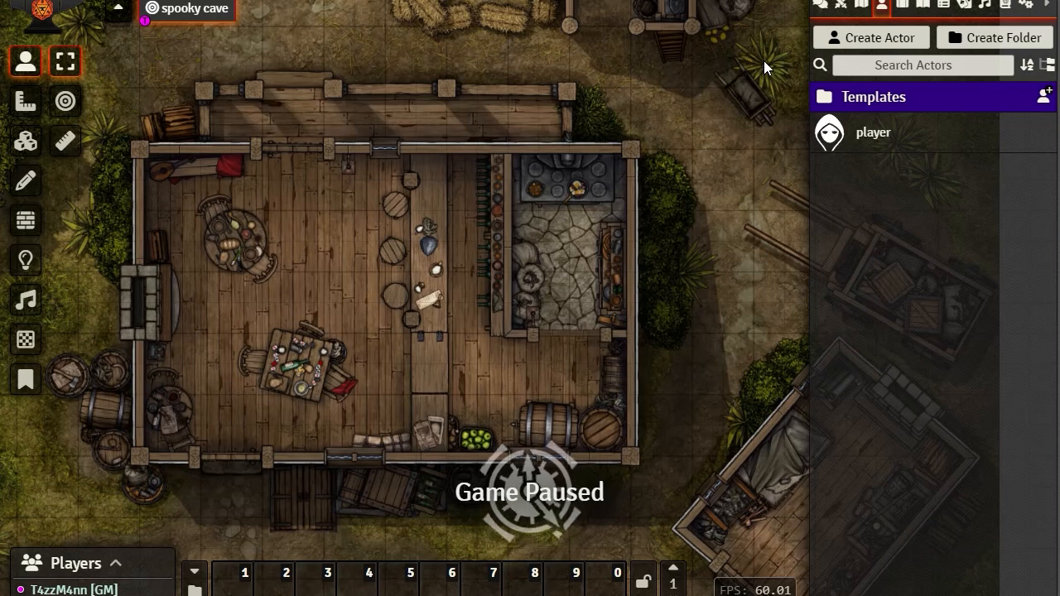